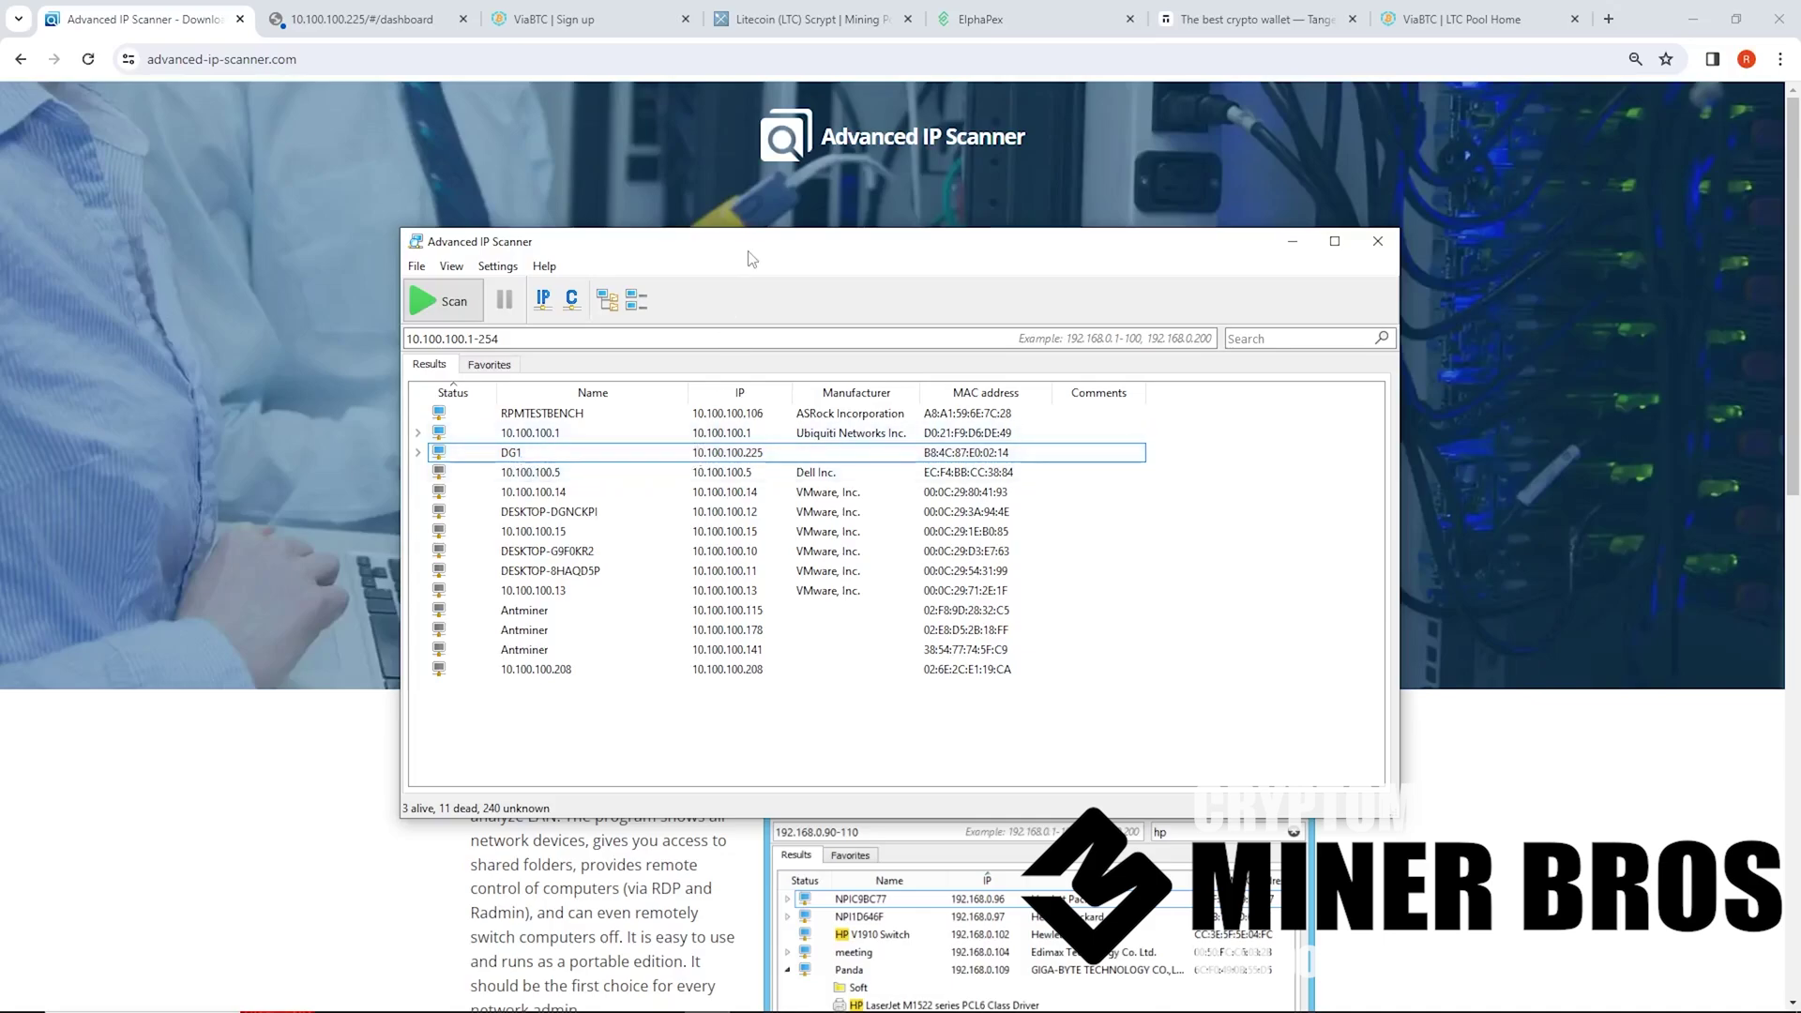
drag(758, 247, 784, 279)
click(296, 743)
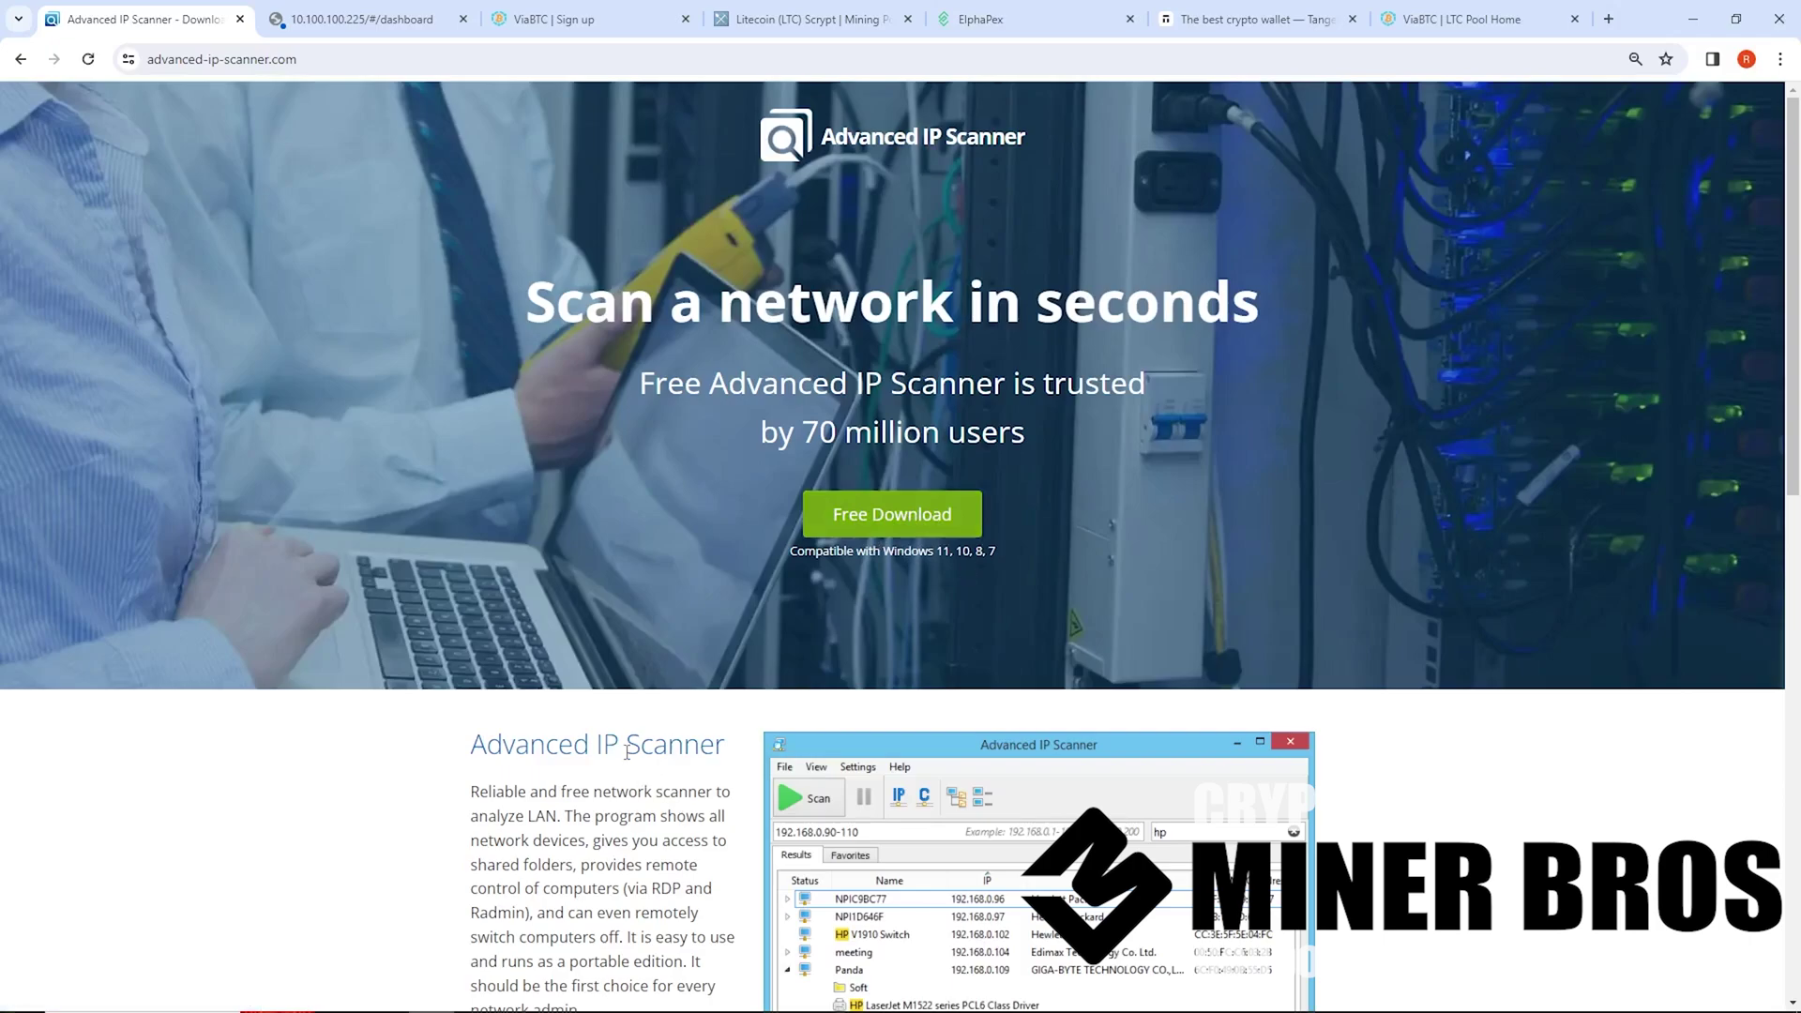
mouse_move(630, 989)
click(707, 994)
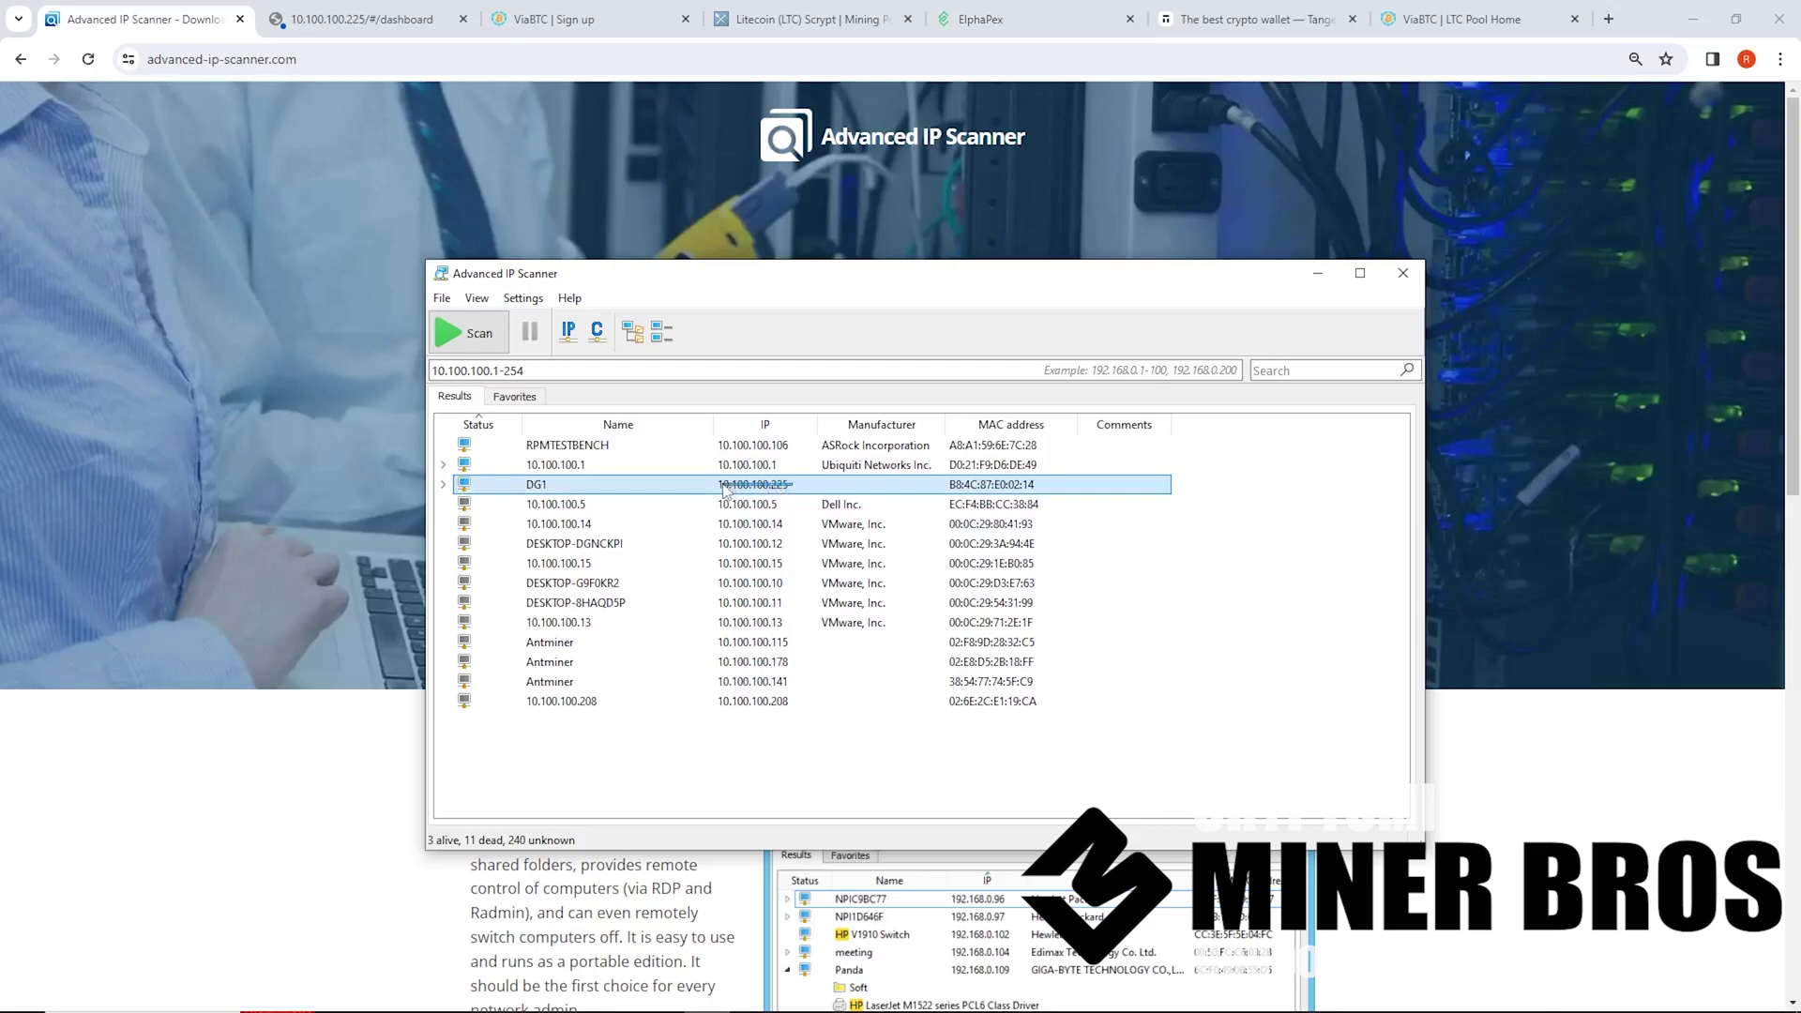
Open the DG1 miner's web page at the bare address 10.100.100.225
click(373, 18)
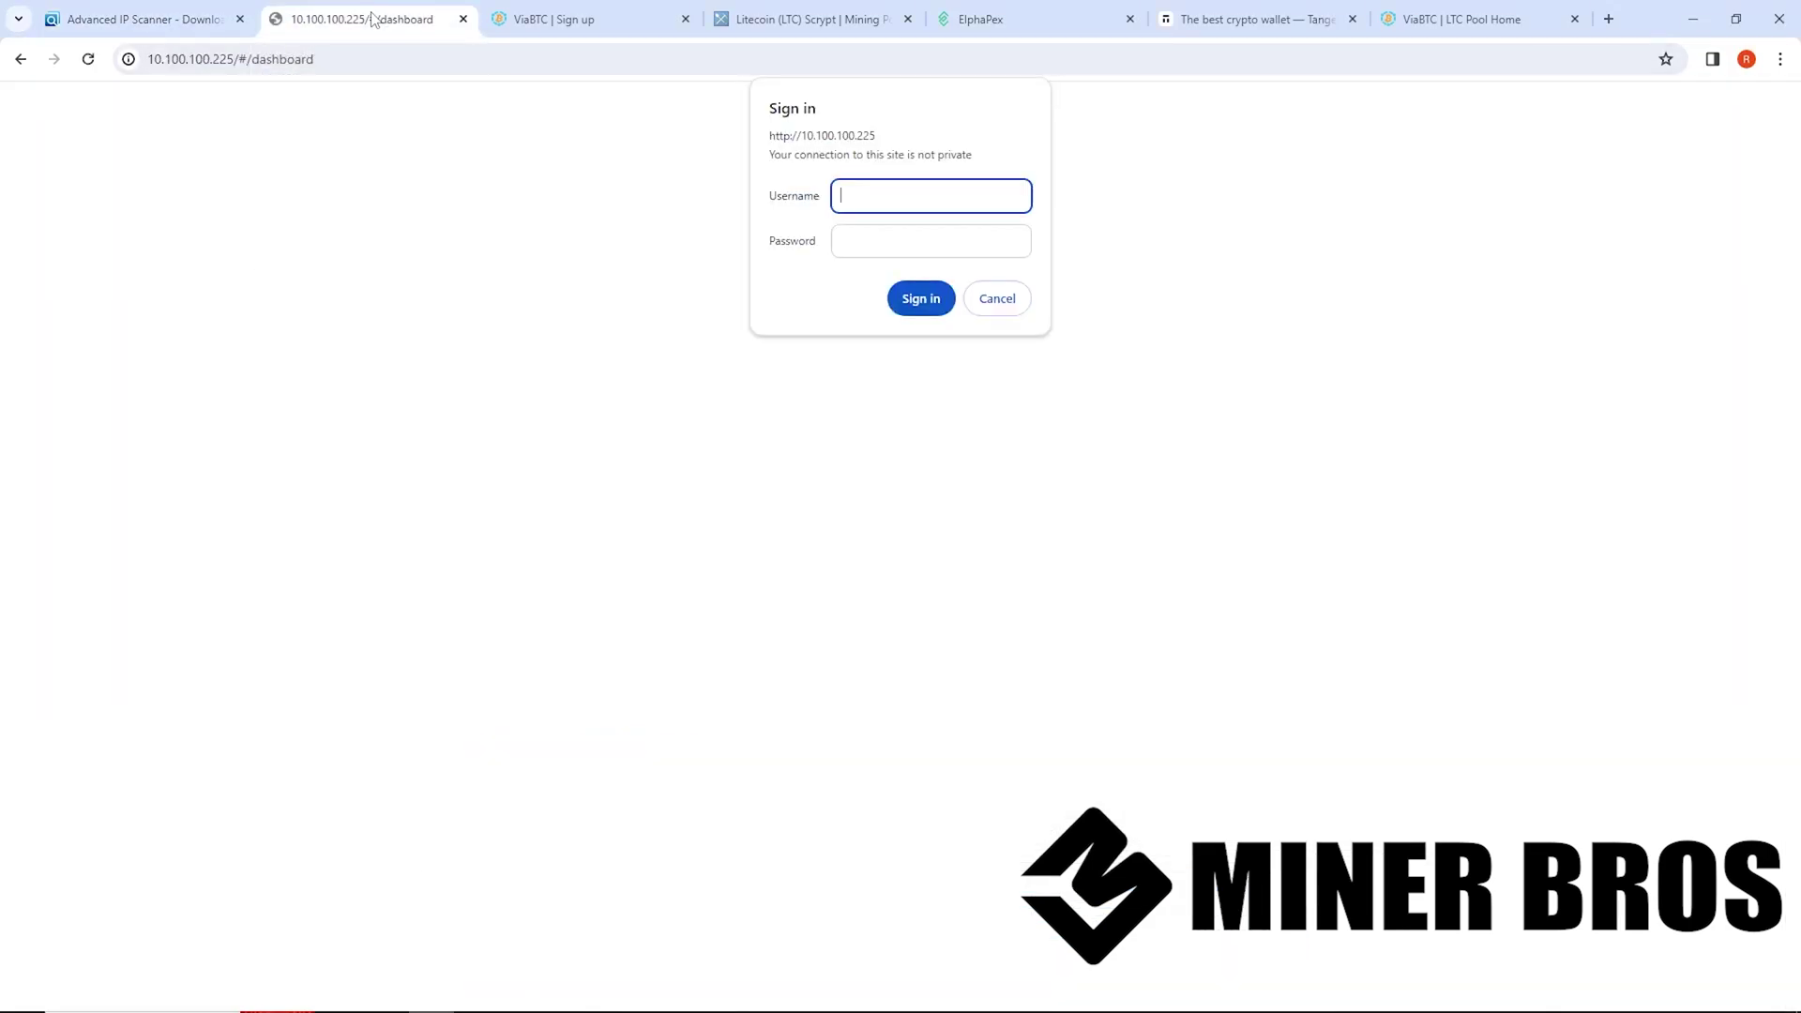
click(433, 62)
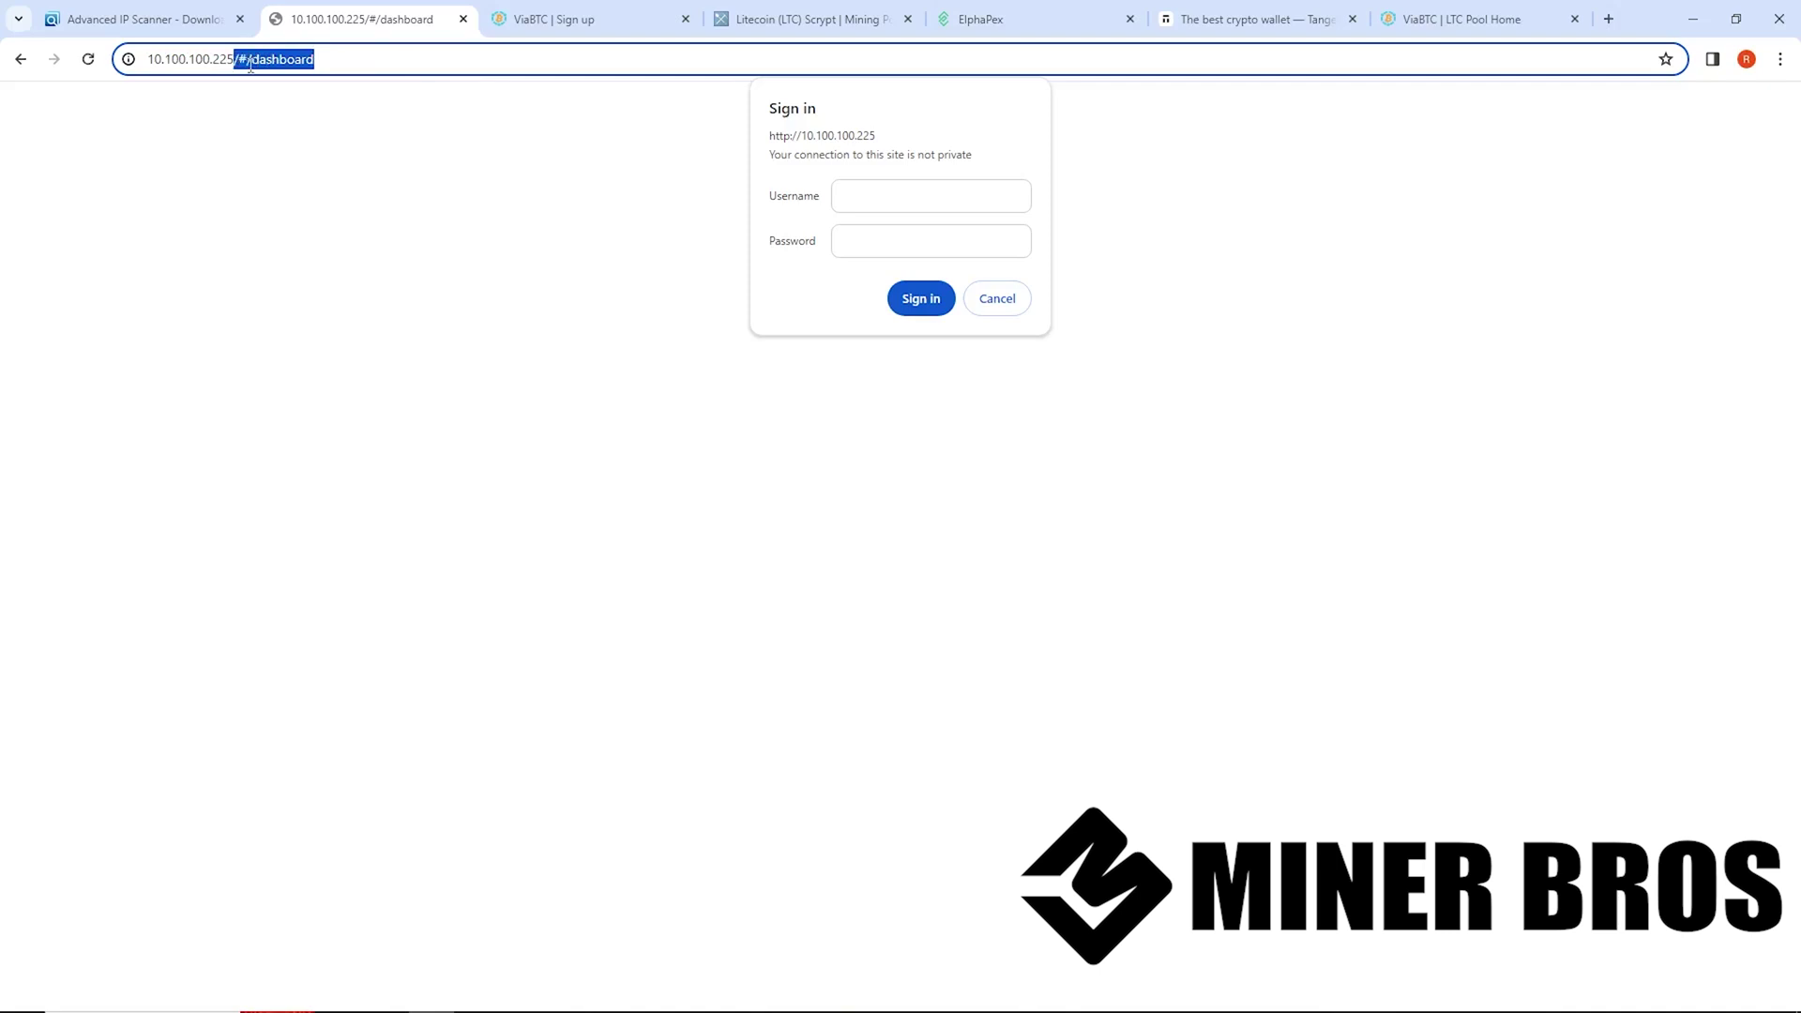
key(BackSpace)
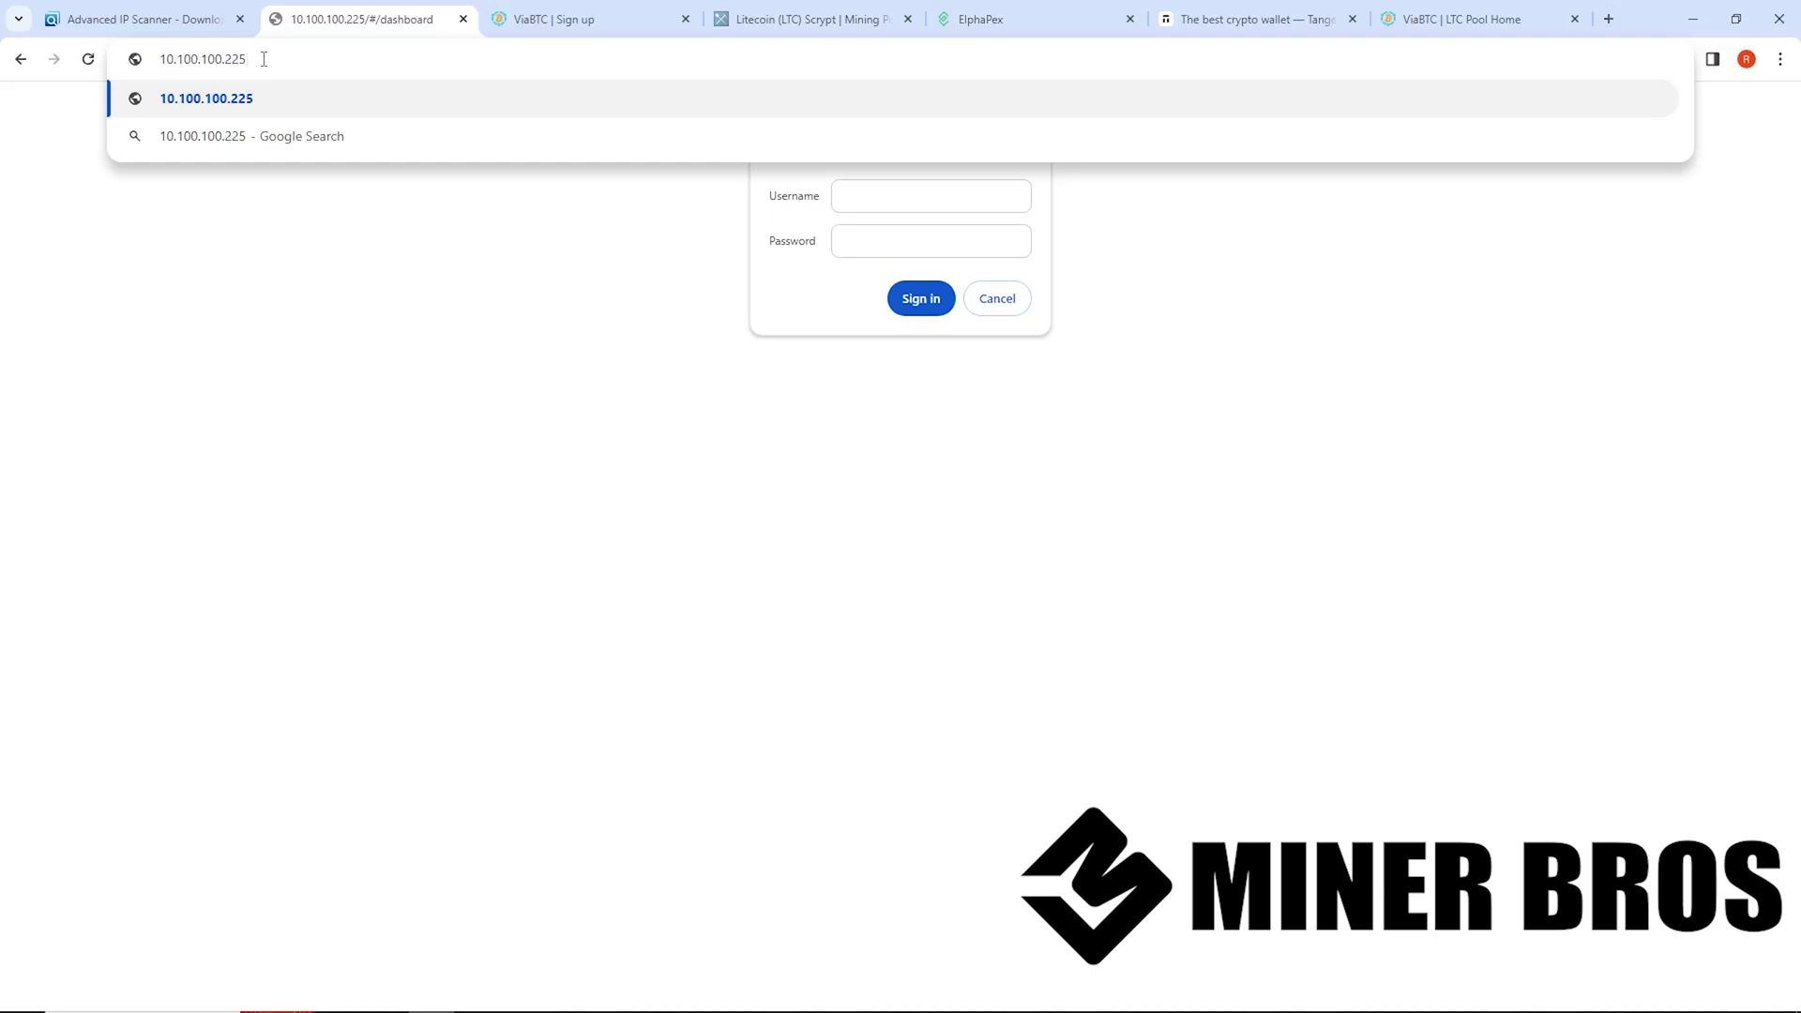
key(Return)
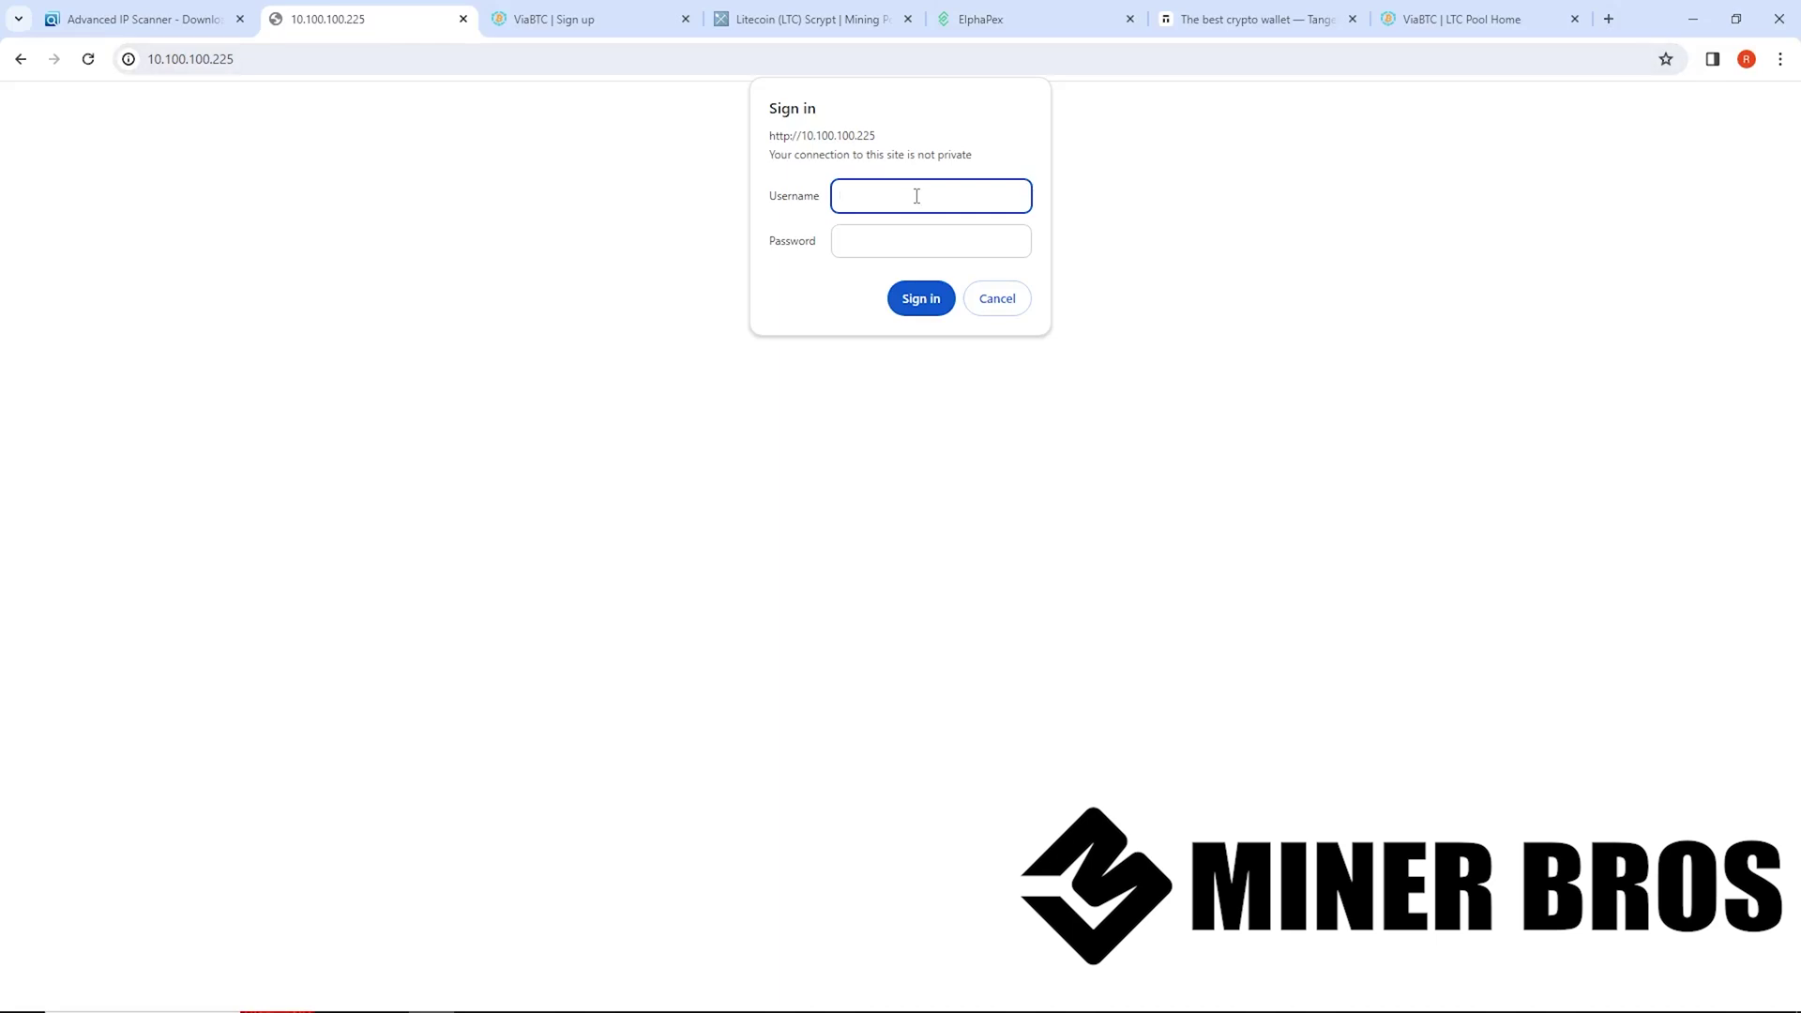
Sign in to the miner with the admin username and password
text(root)
key(Tab)
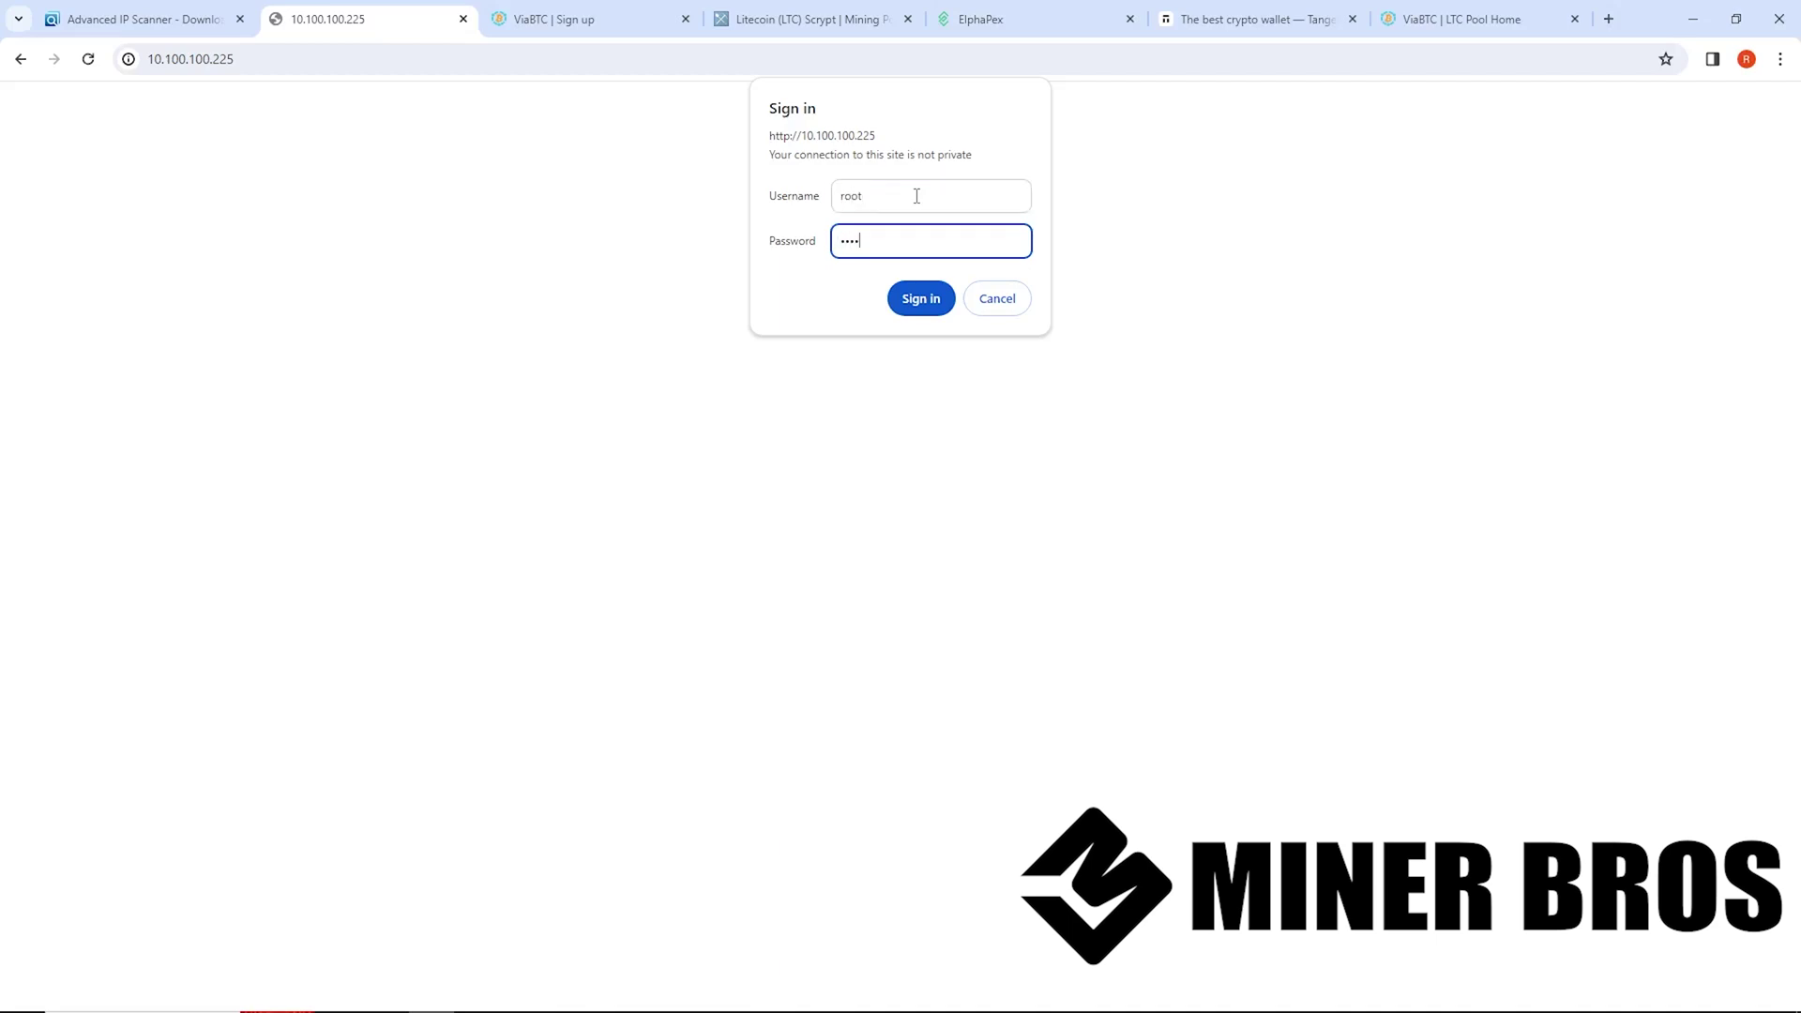
text(root)
click(902, 300)
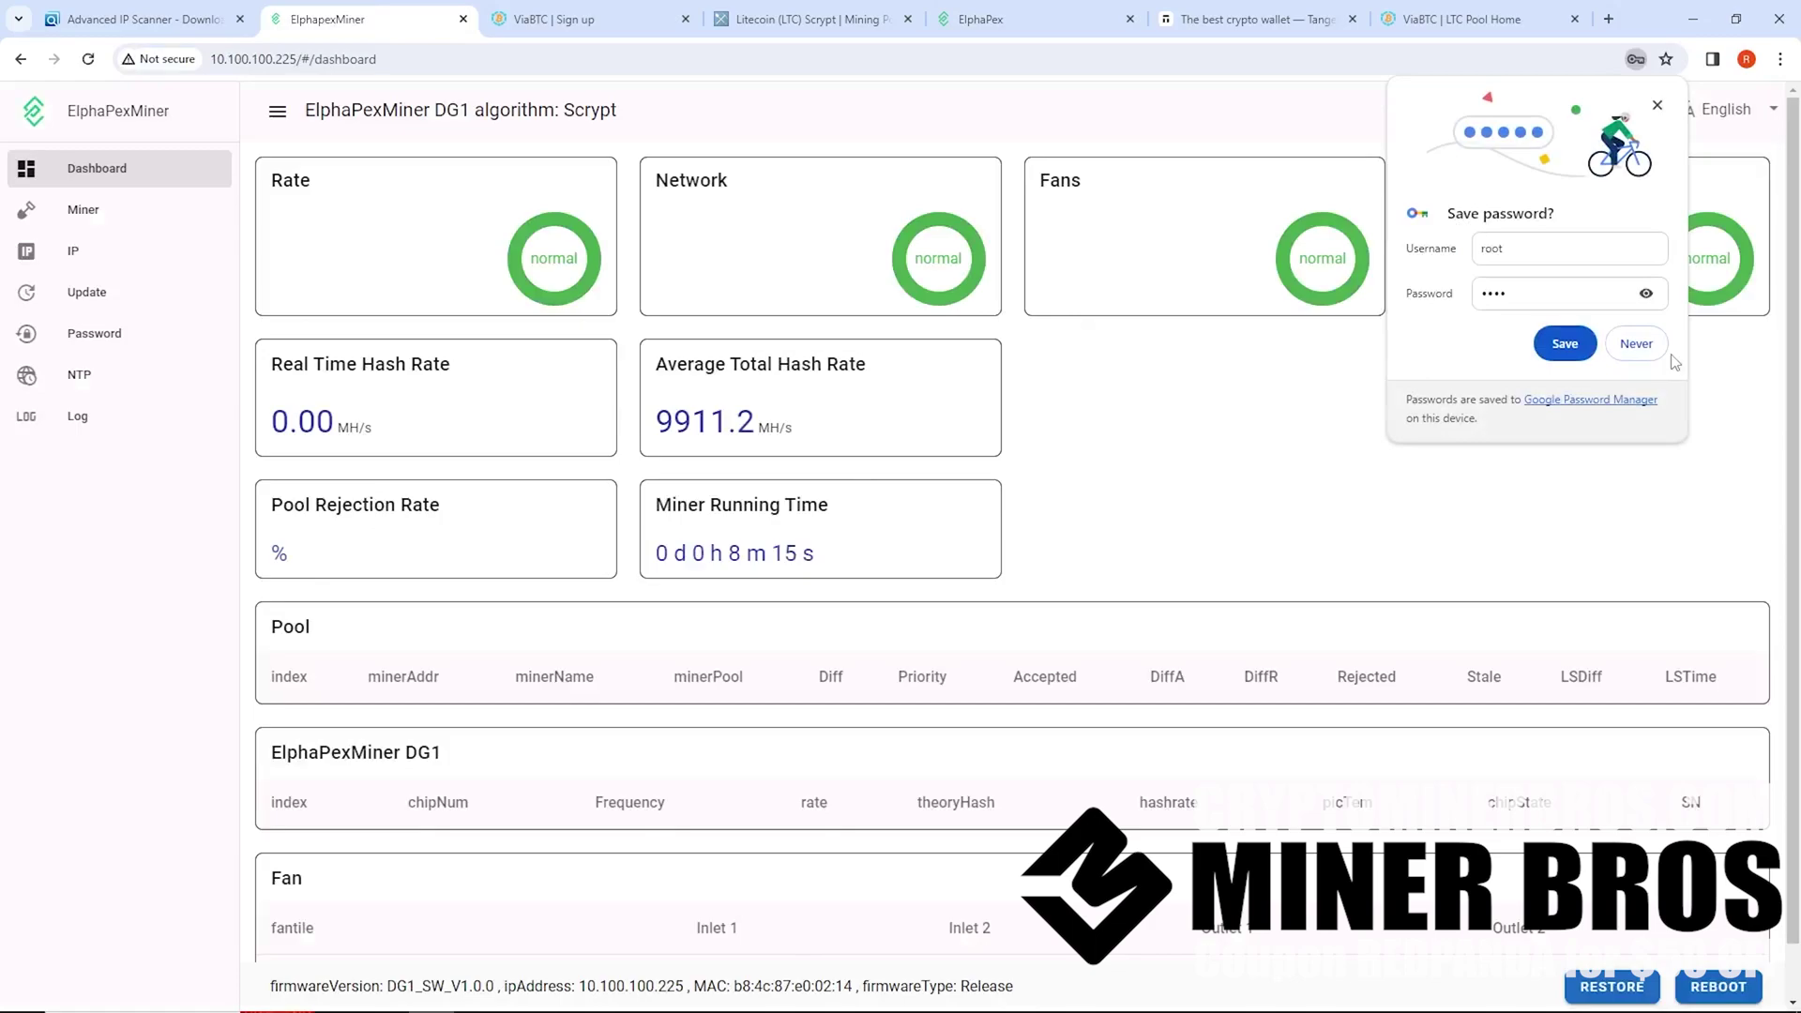
Decline saving the miner password and zoom in on the dashboard
click(1638, 343)
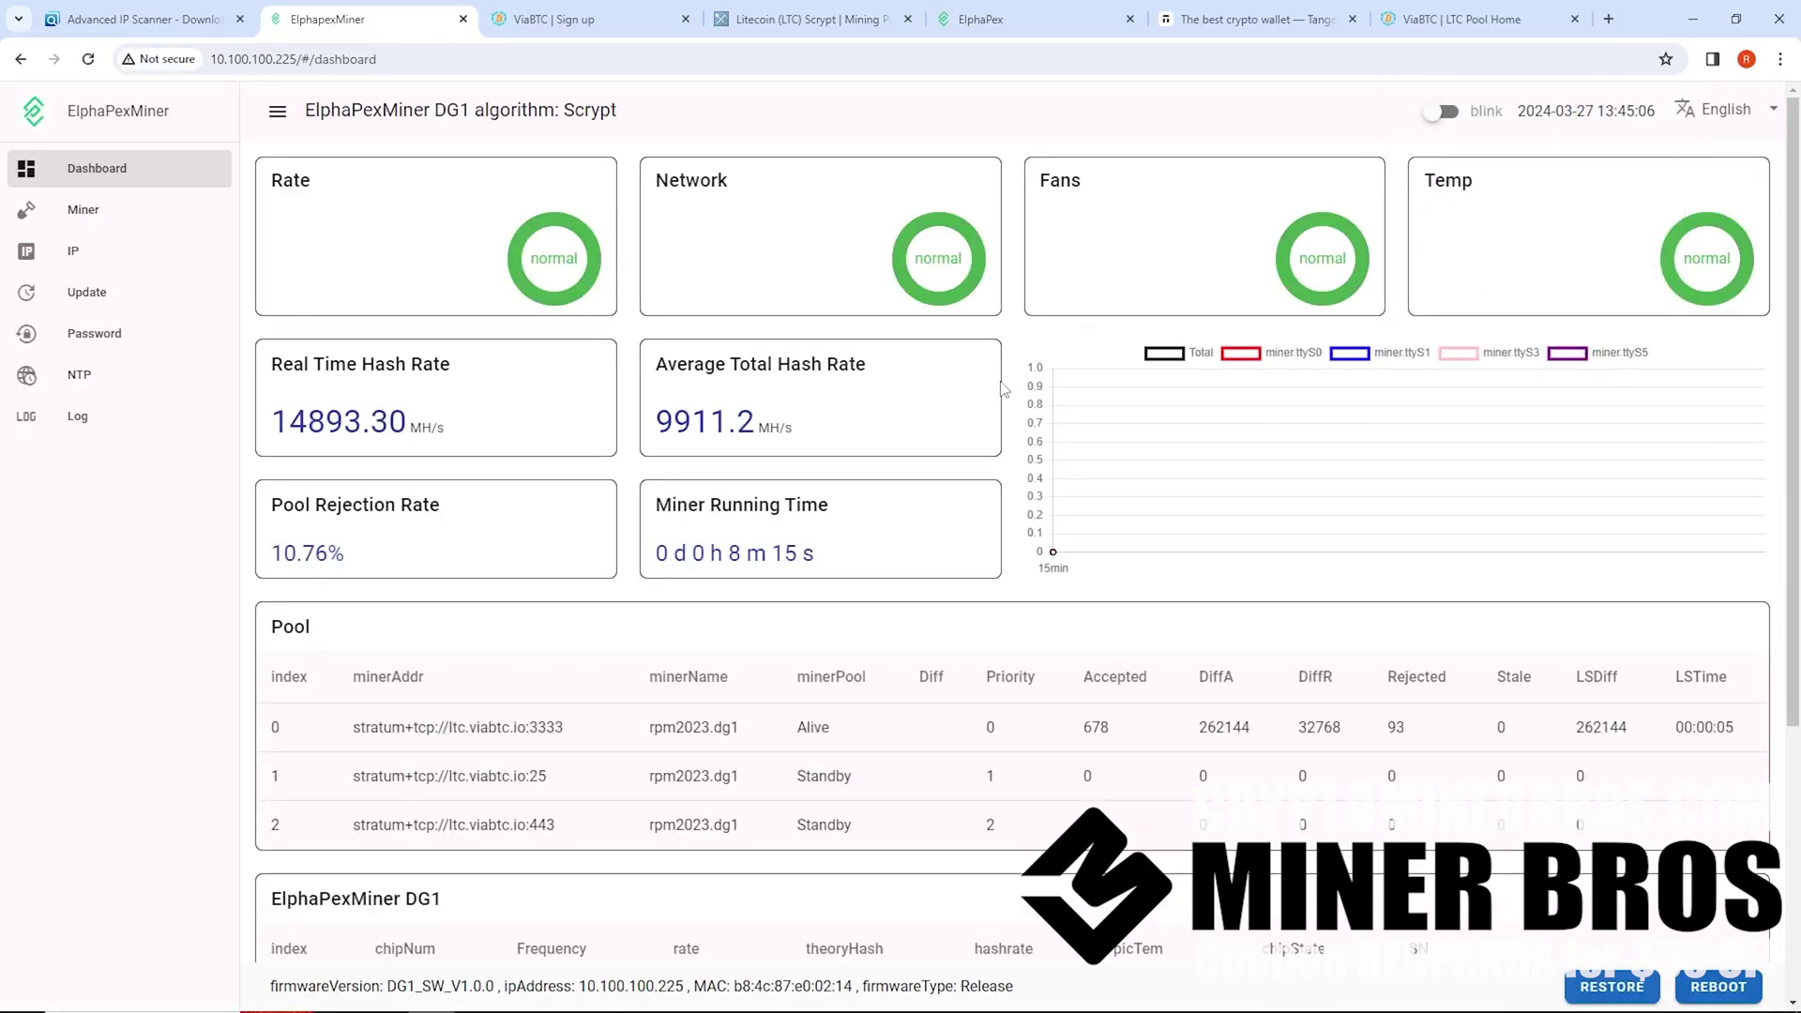
key(ctrl+plus)
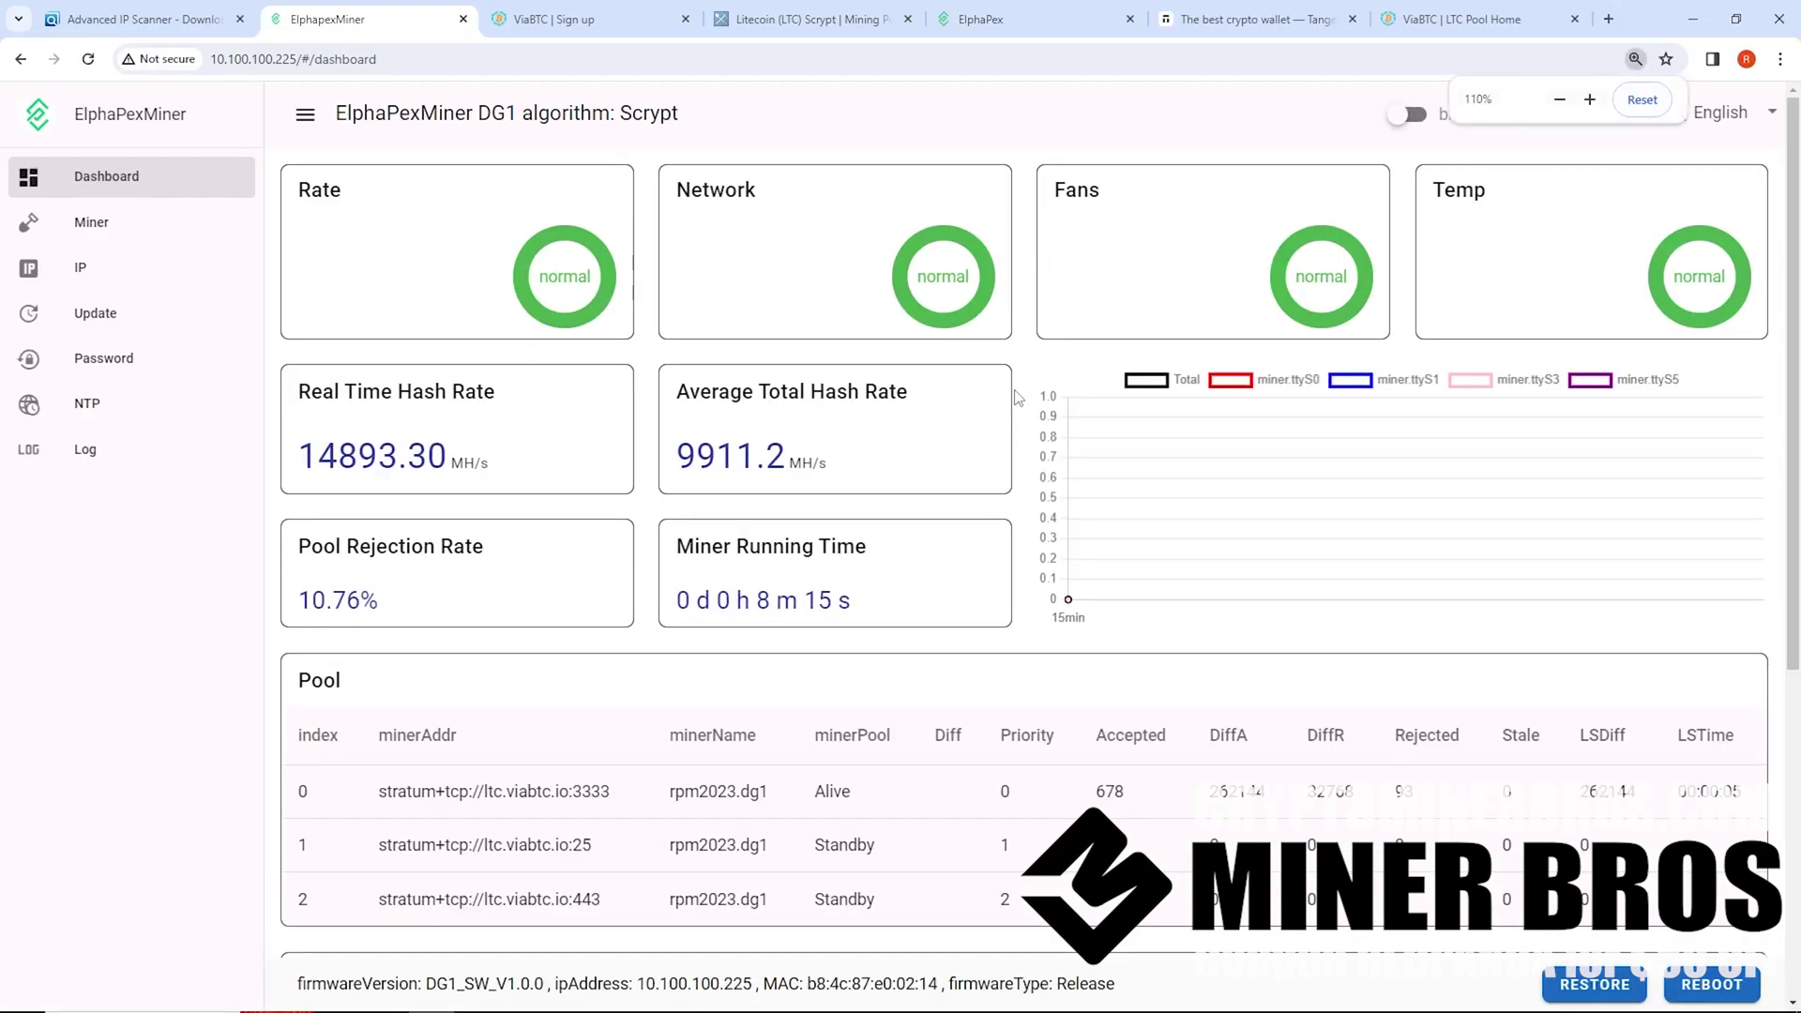
scroll(829, 553, down, 5)
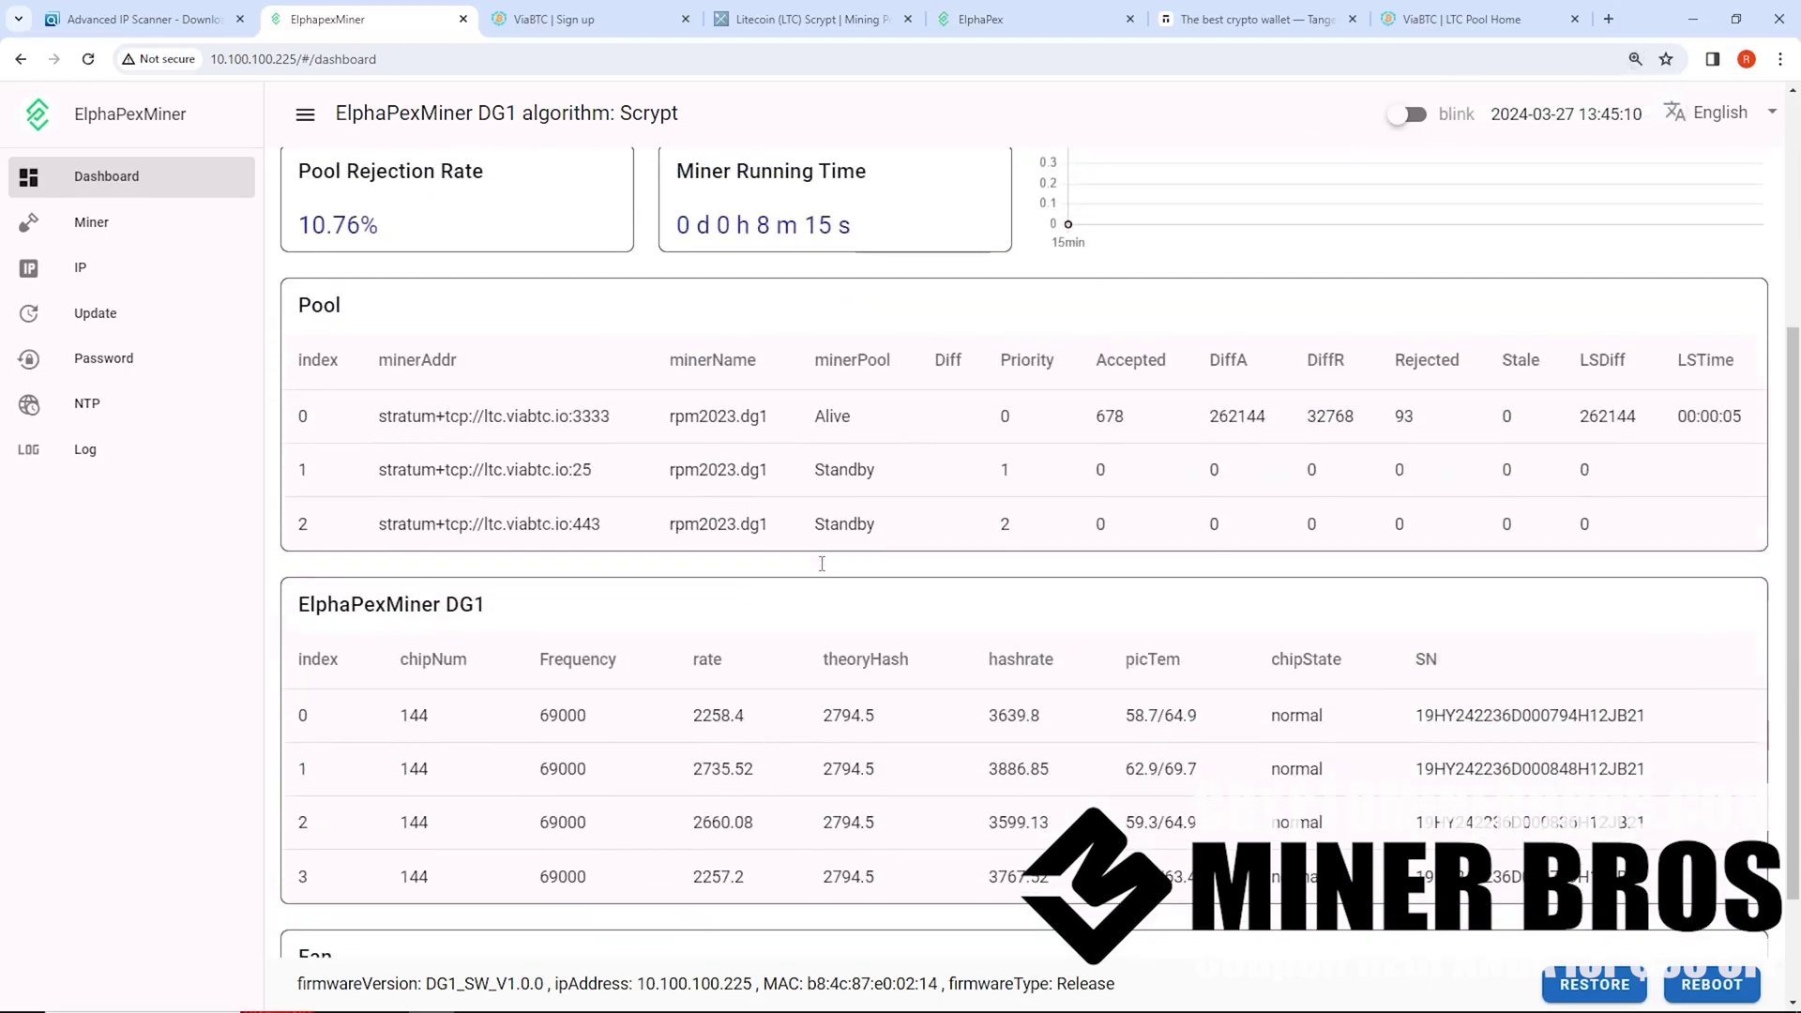
scroll(829, 554, up, 5)
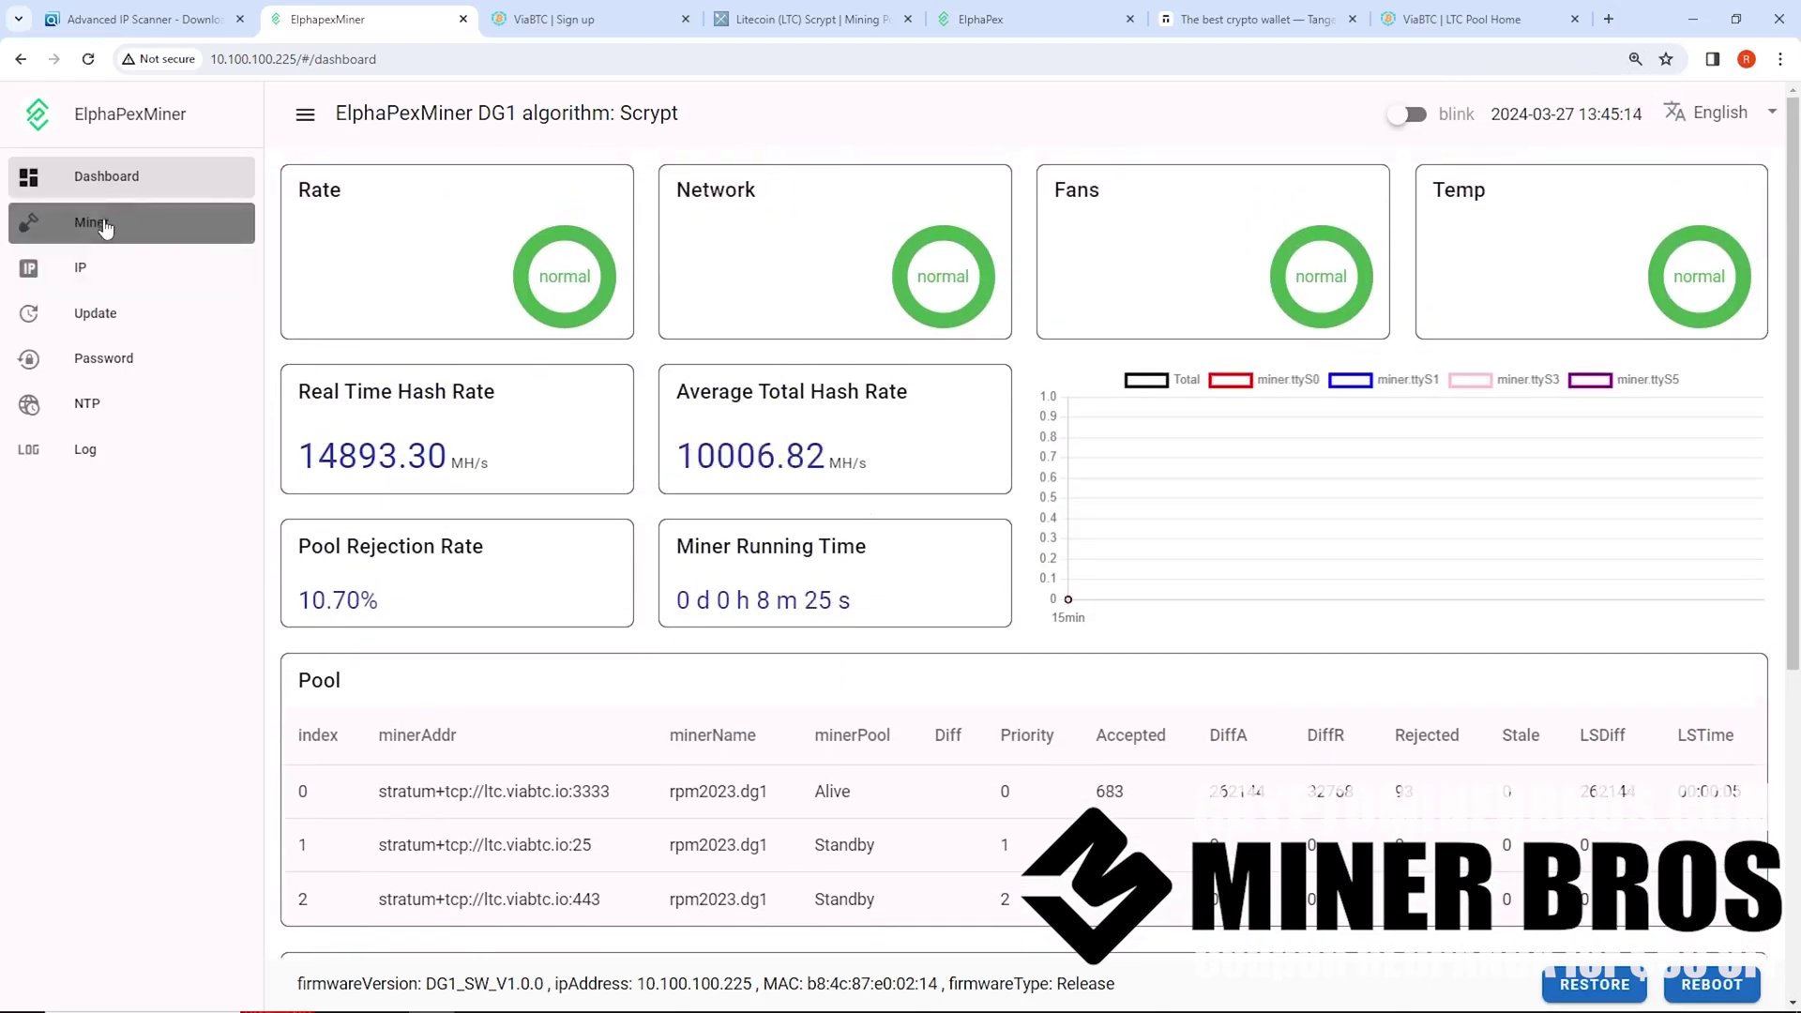
Review the three ltc.viabtc.io mining addresses in Miner settings, then view the Litecoin pool rankings
click(103, 231)
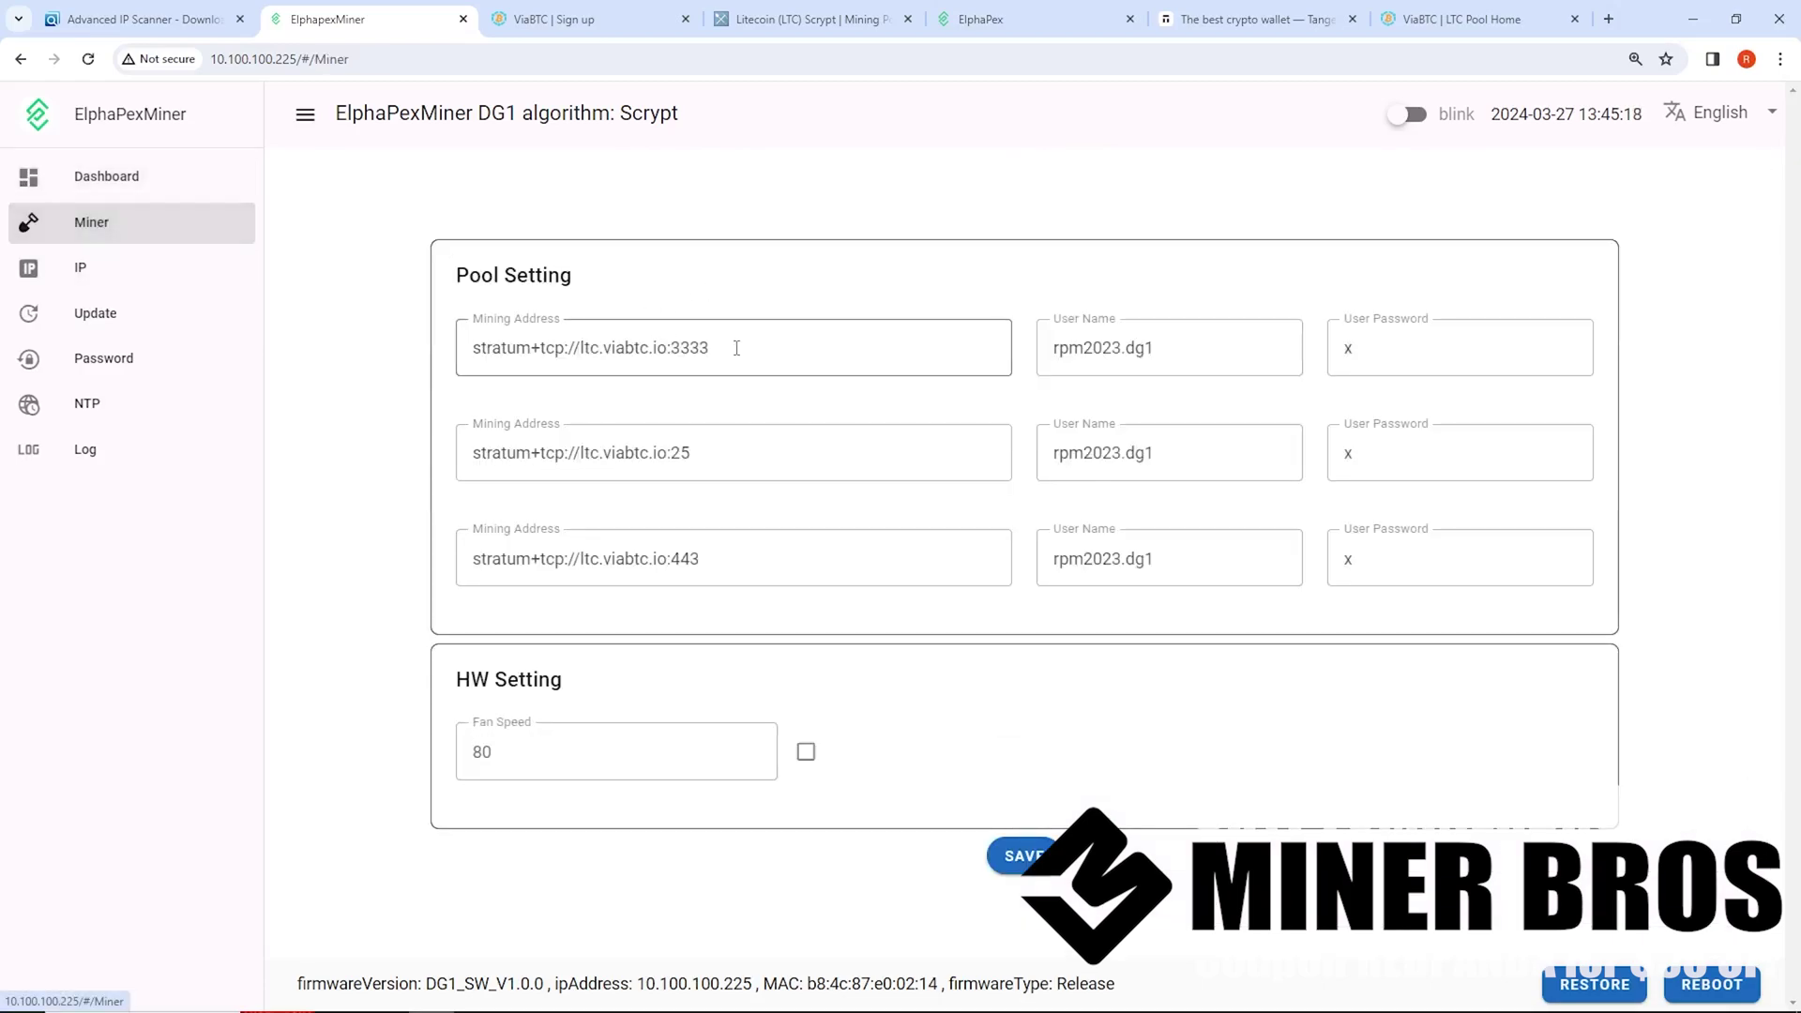
triple_click(724, 338)
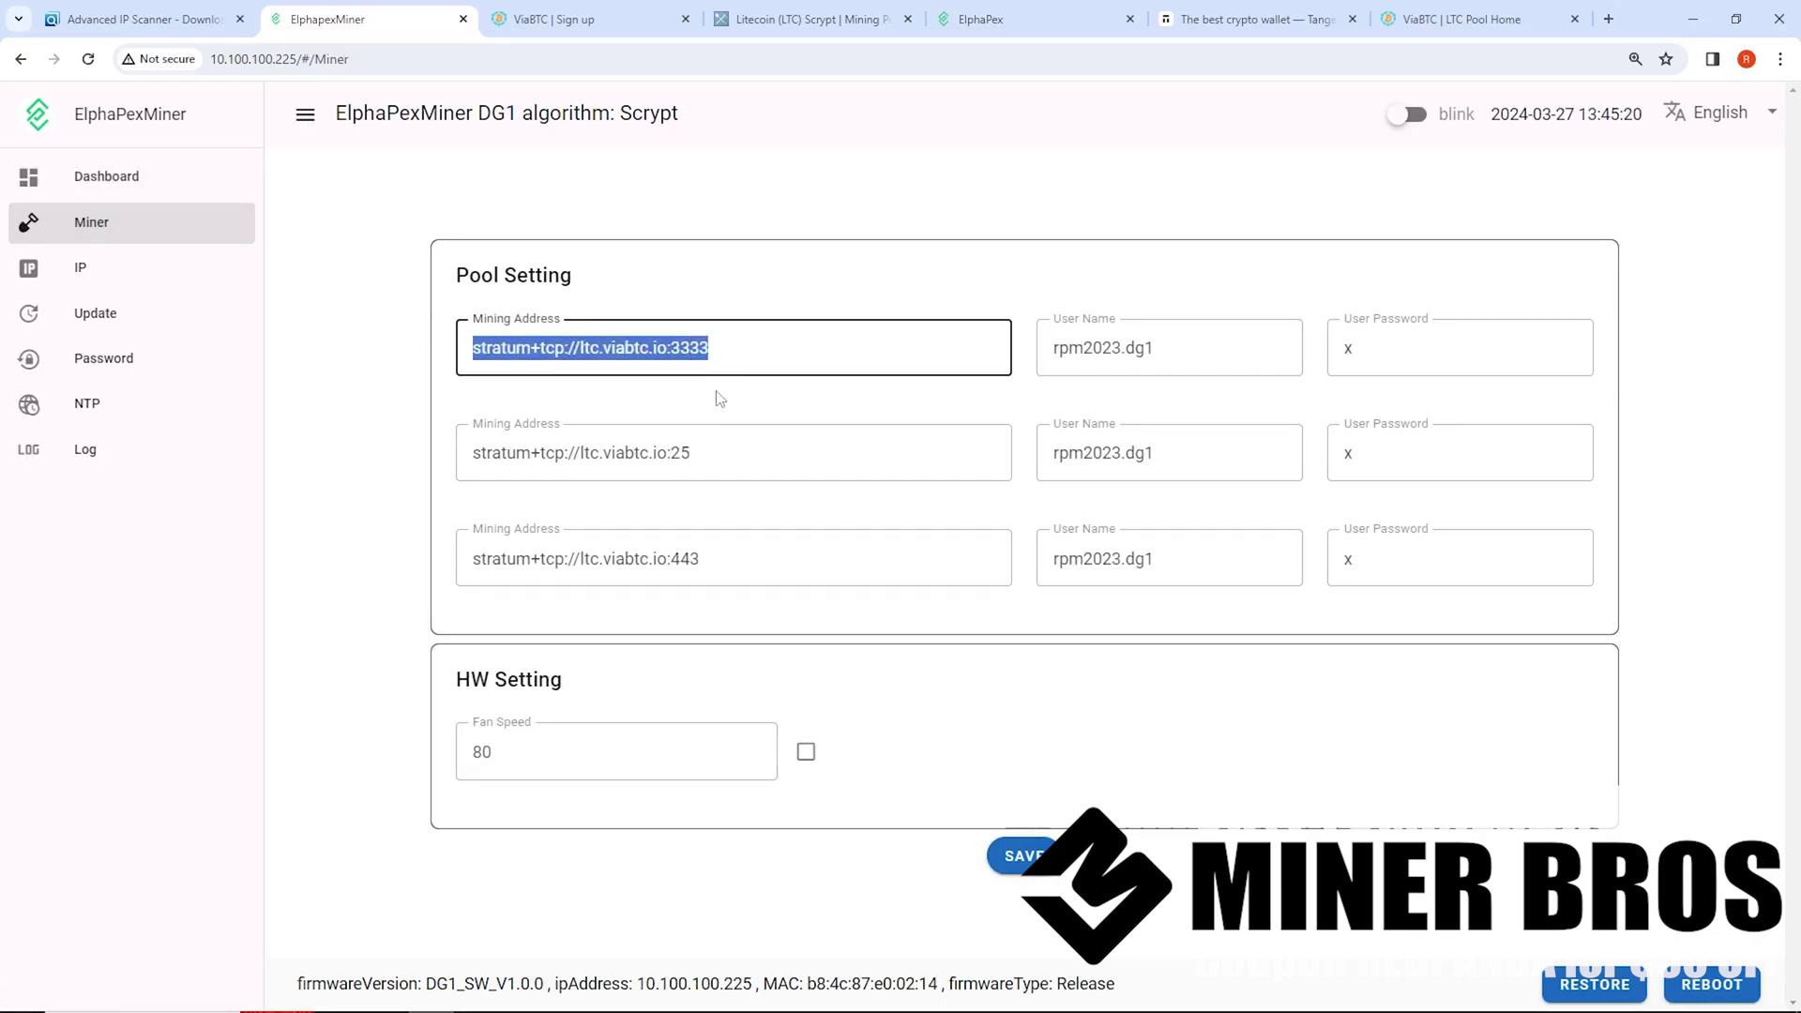
click(725, 459)
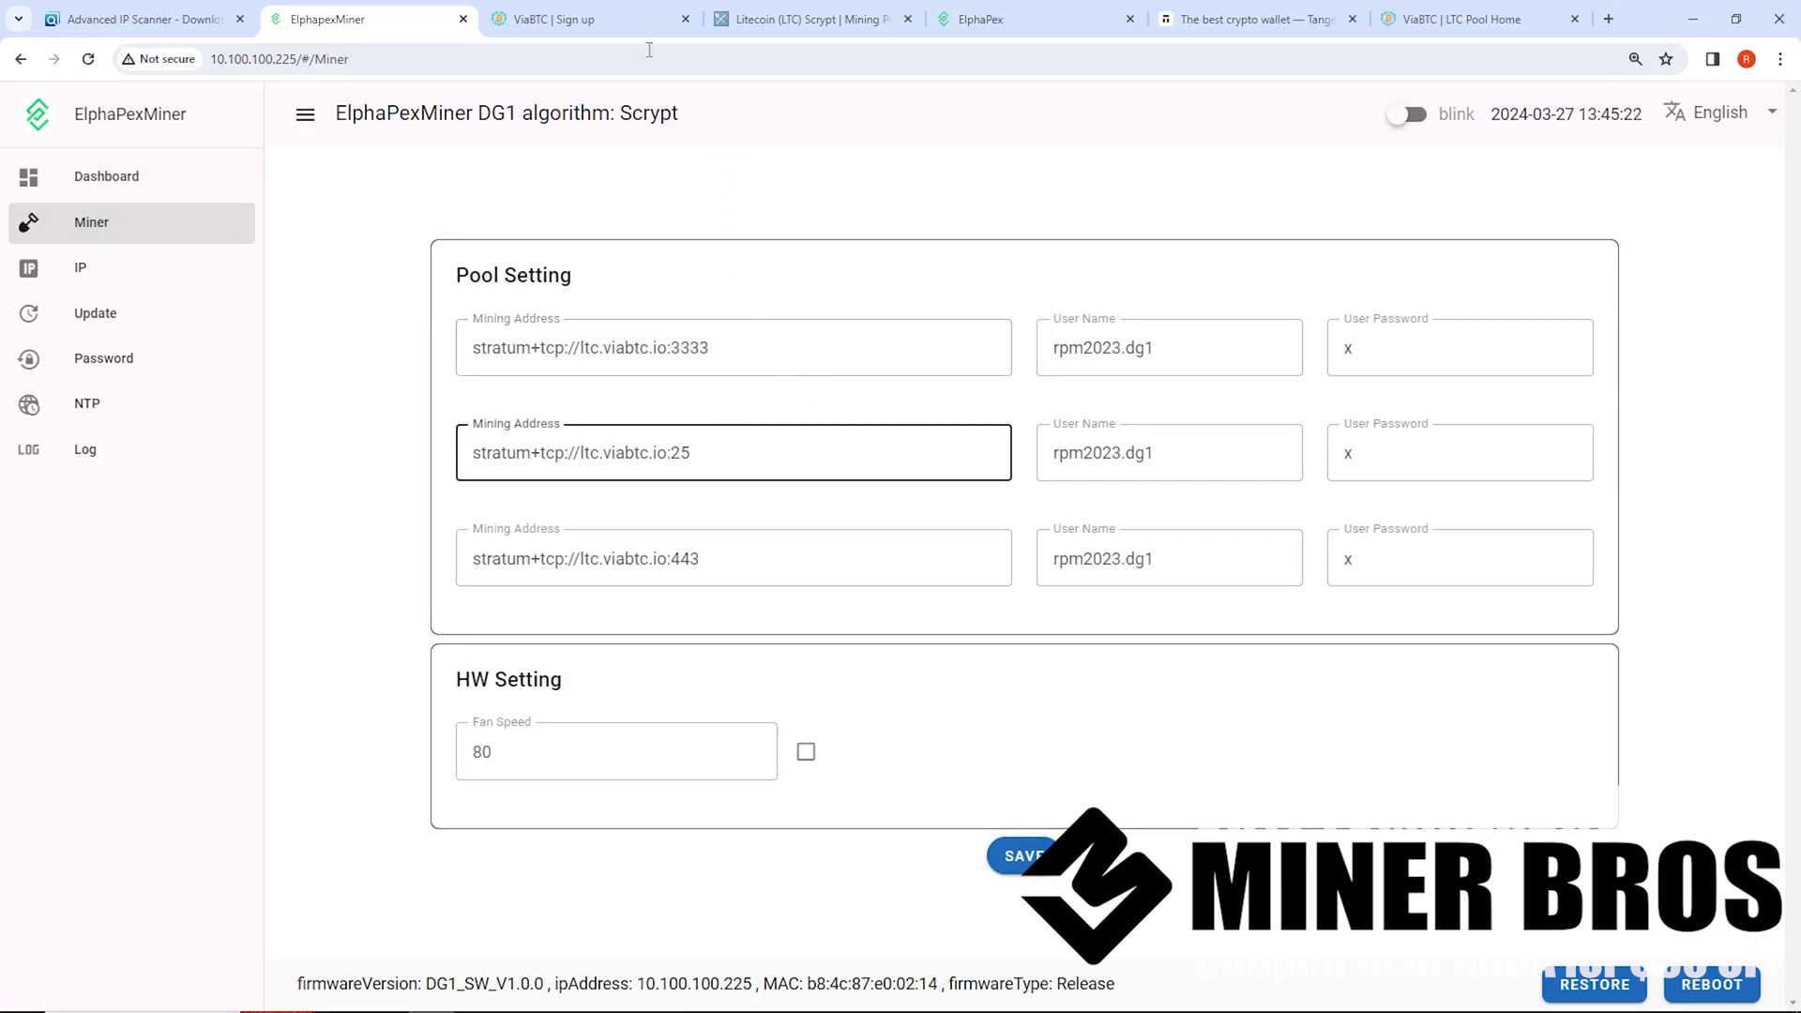
click(807, 19)
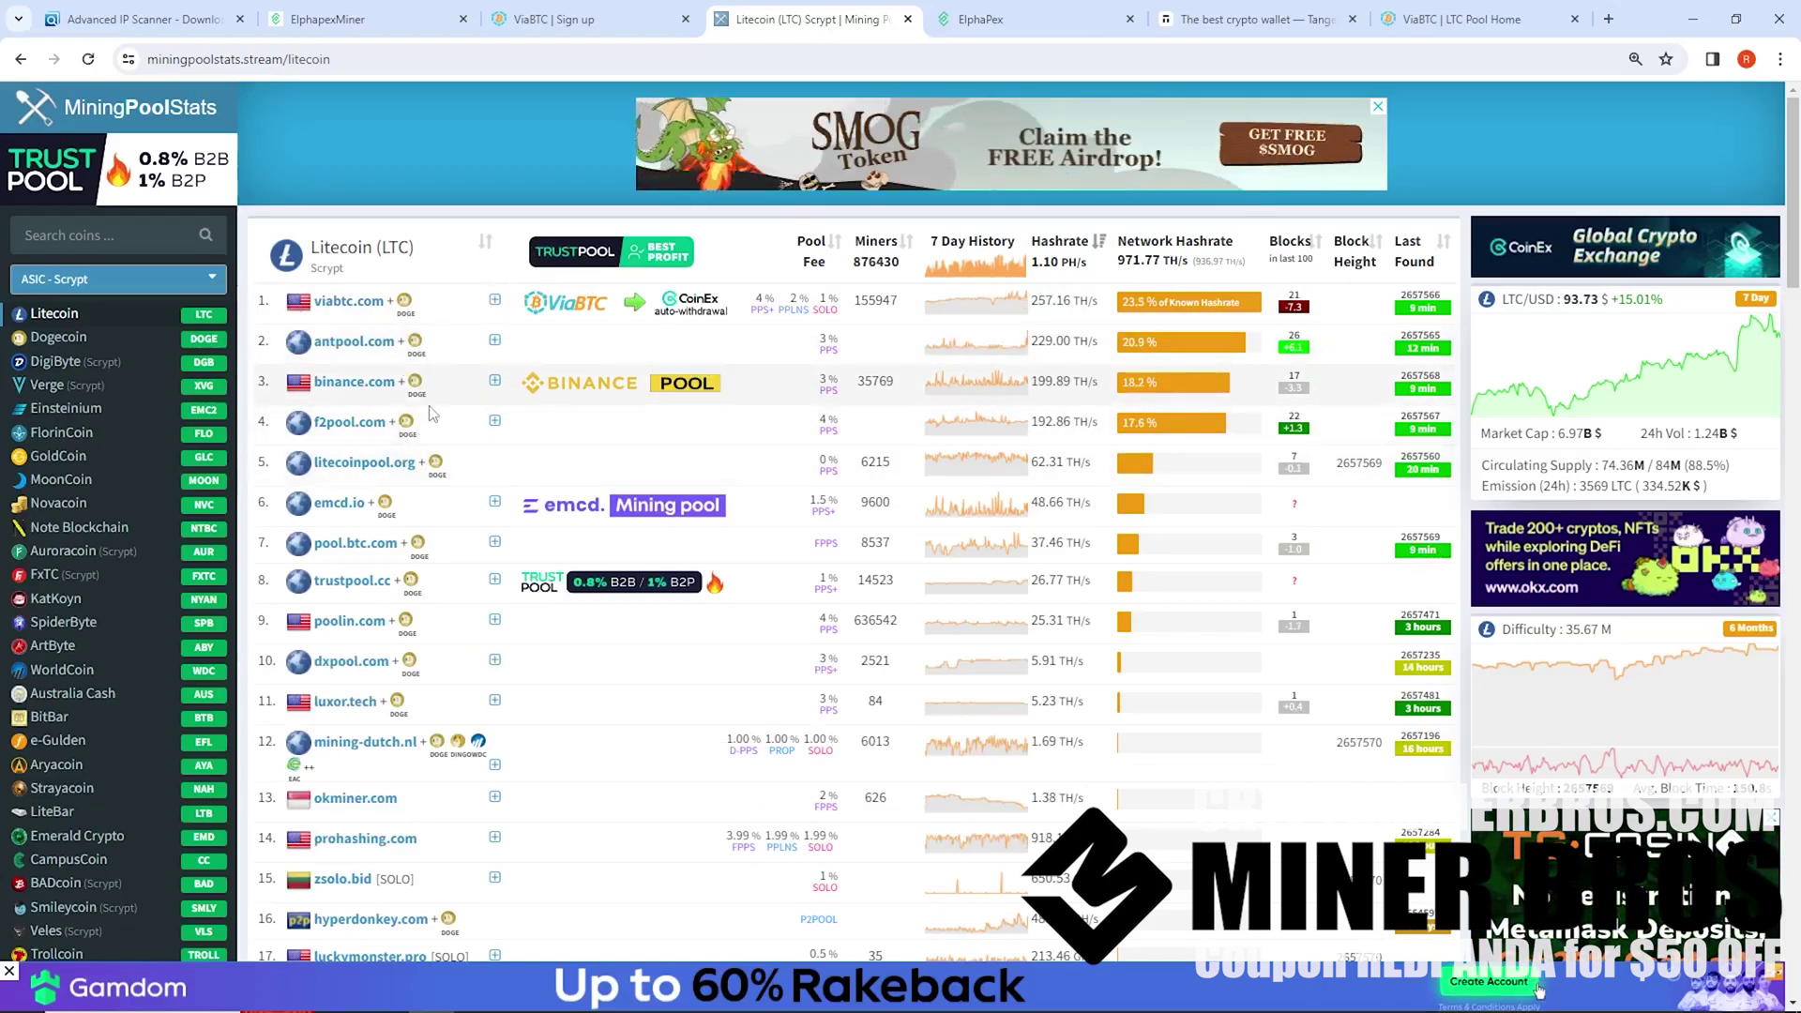
key(ctrl+plus)
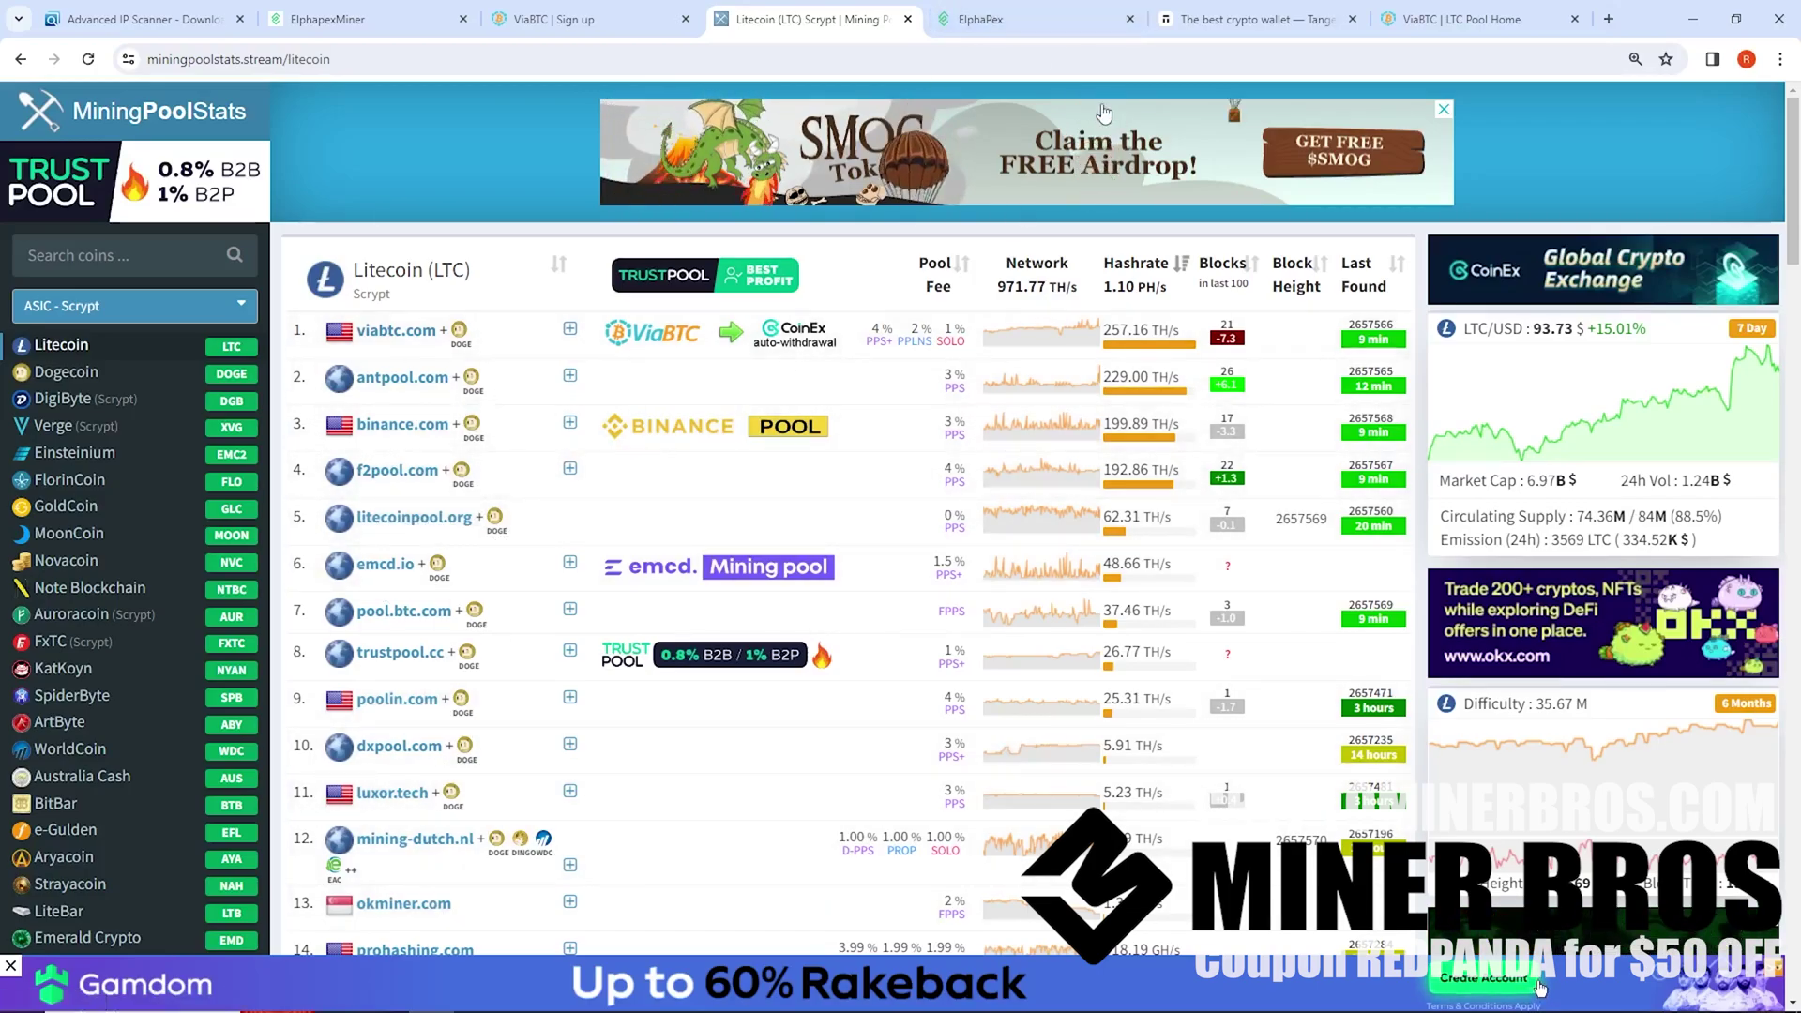
click(995, 27)
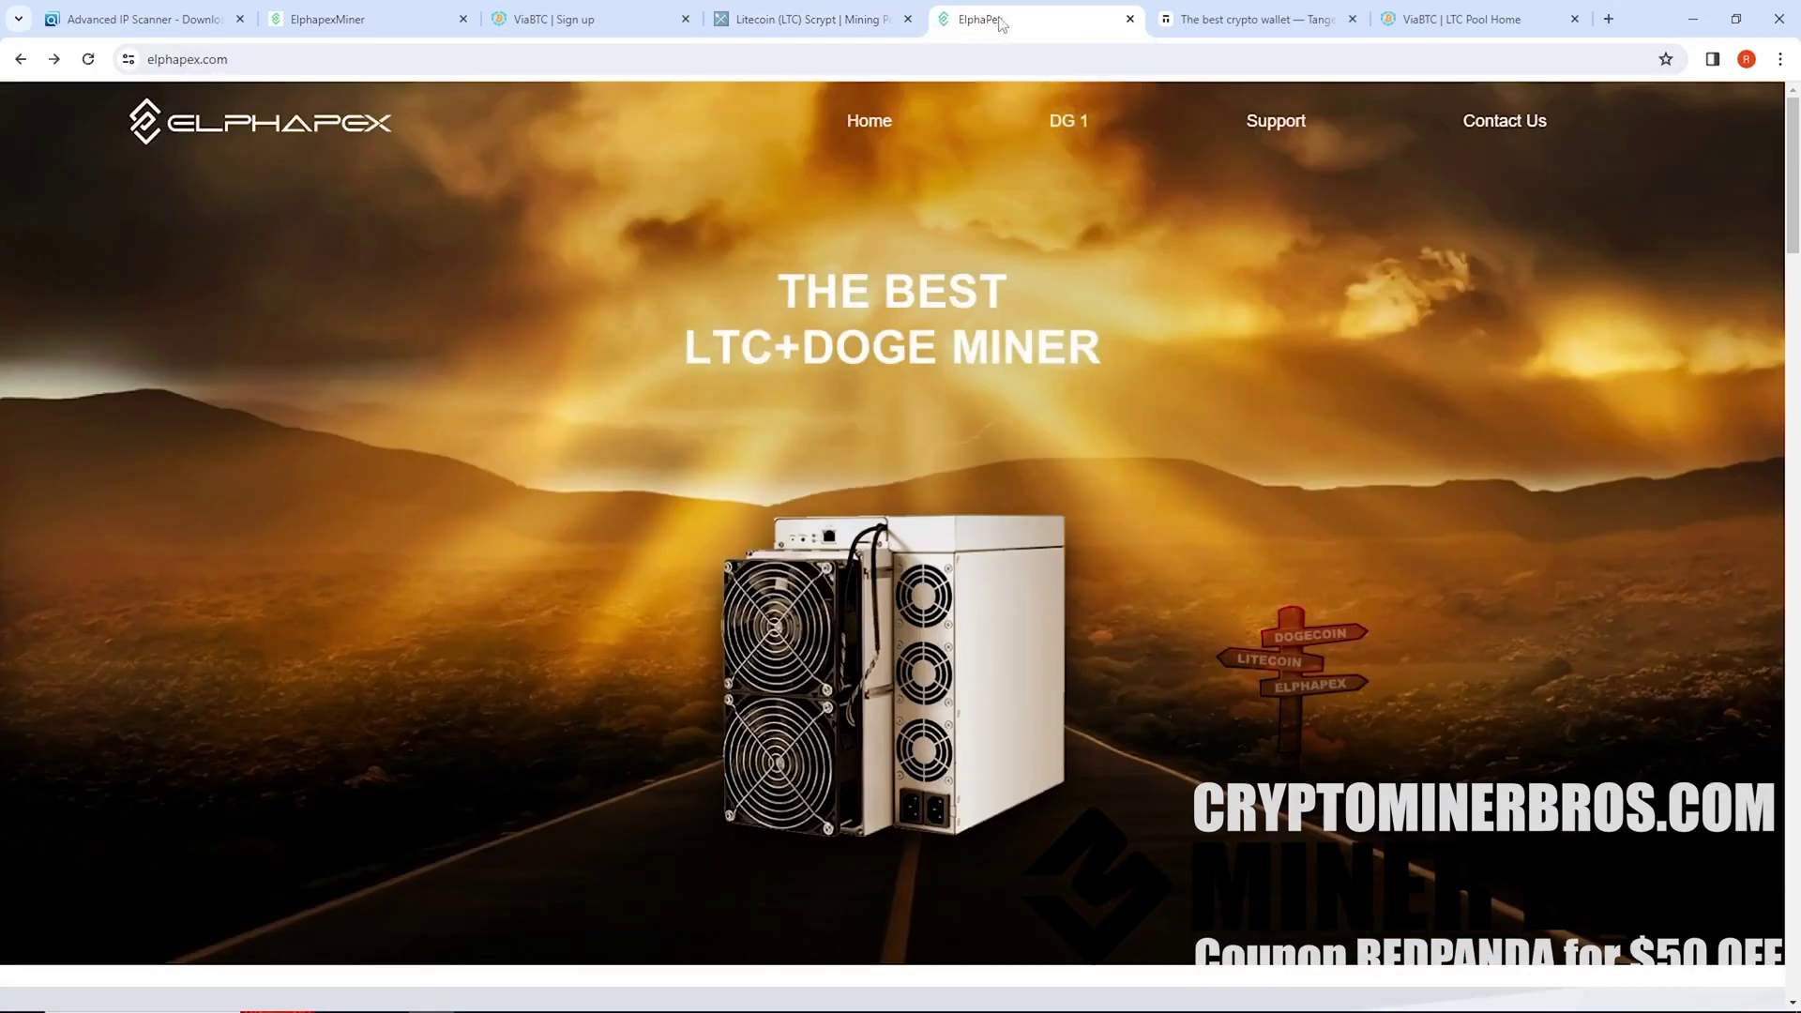
Go to Elphapex Support and open the Download Center
click(235, 61)
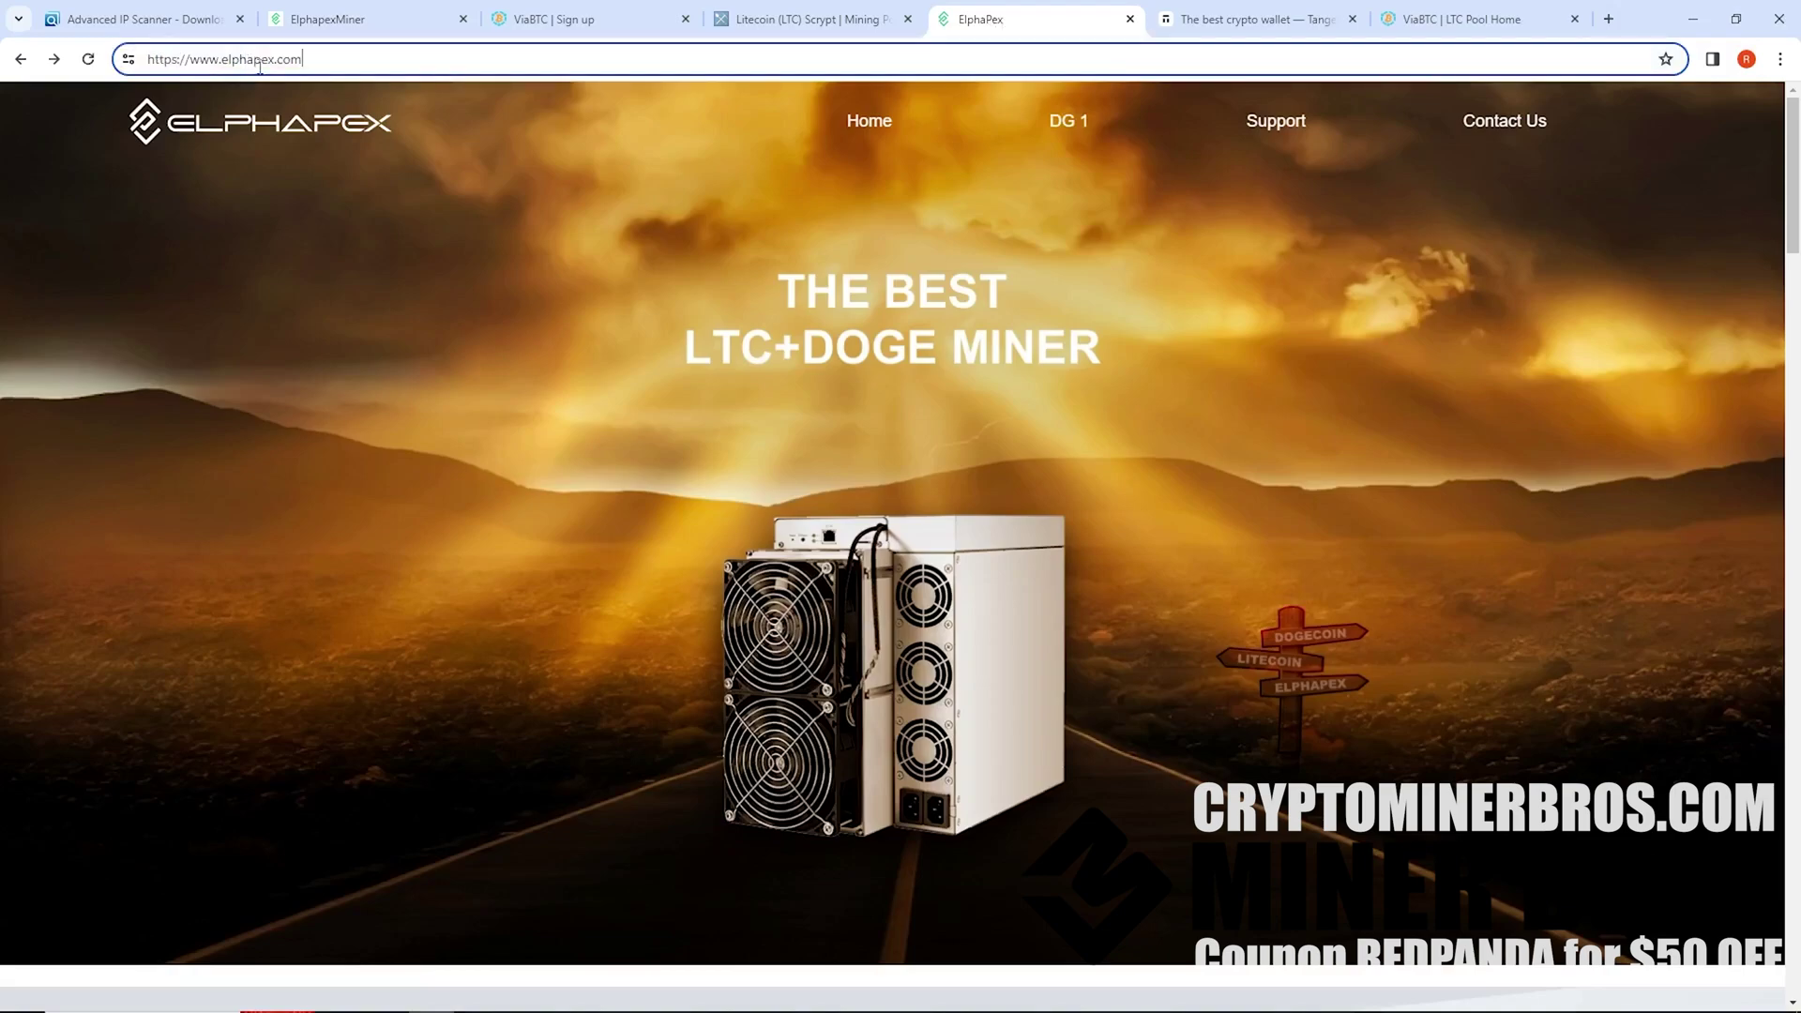
click(1285, 127)
scroll(1068, 674, down, 4)
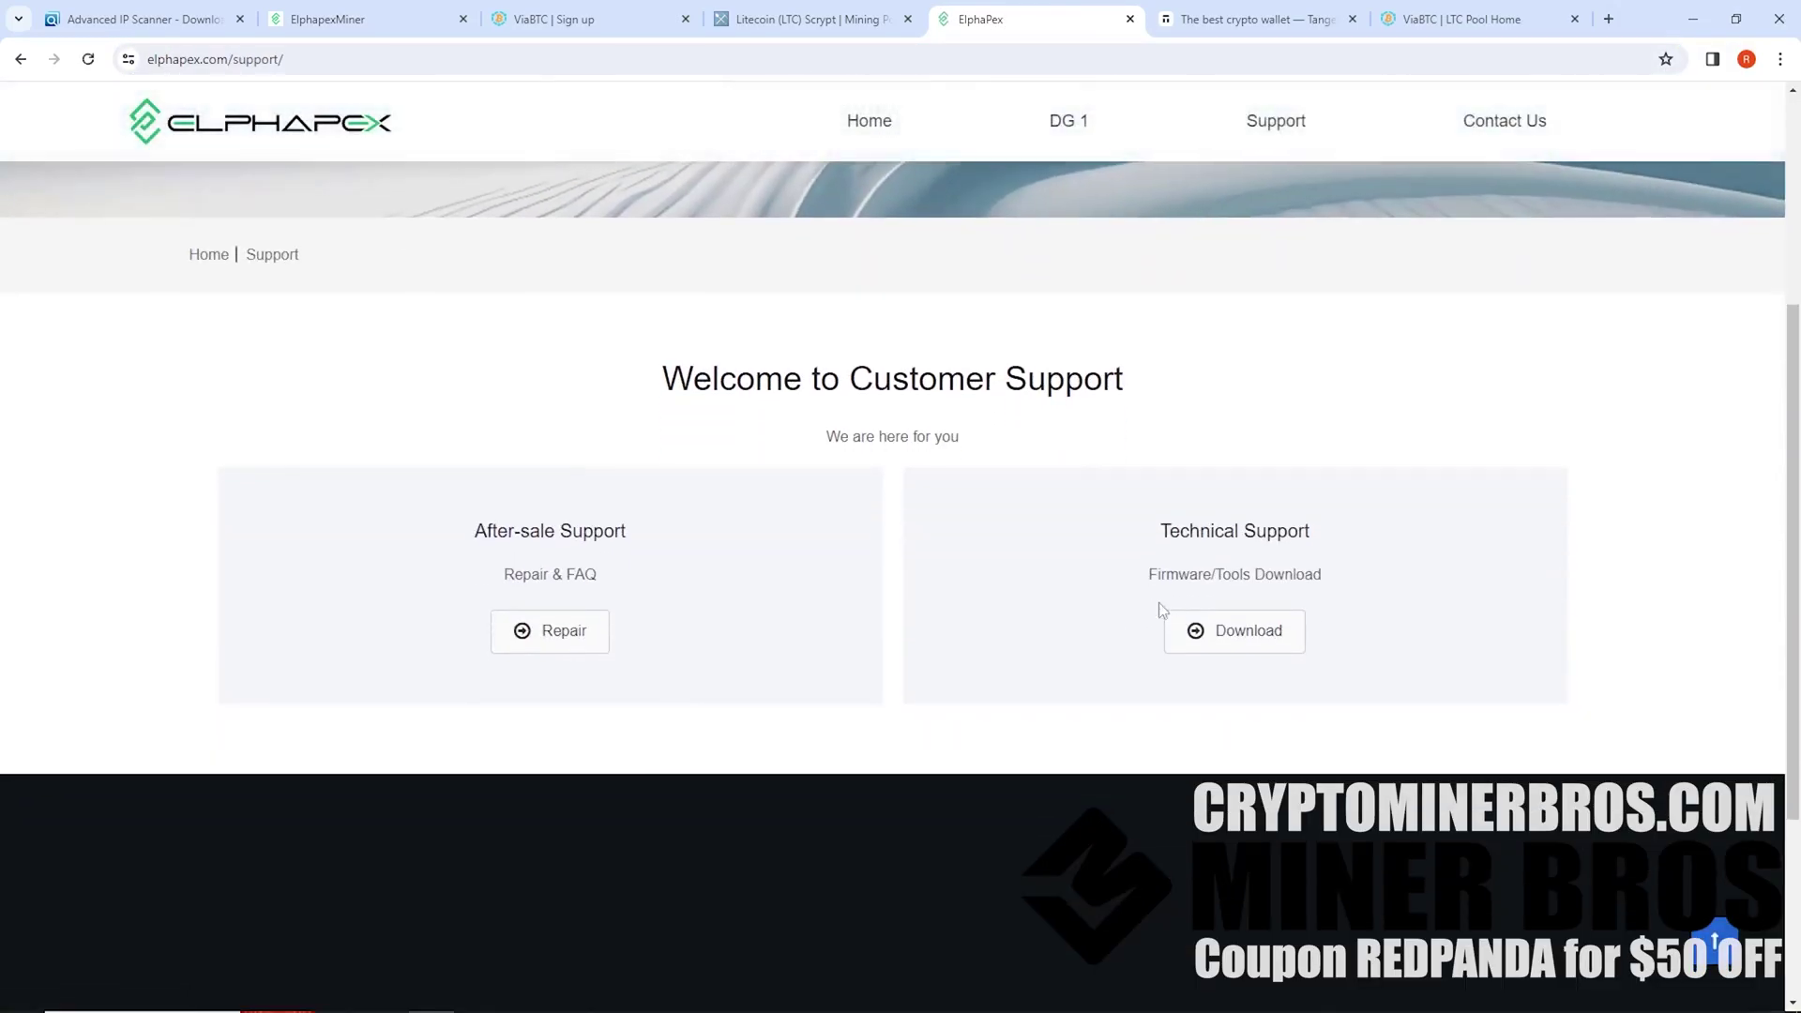
click(1231, 638)
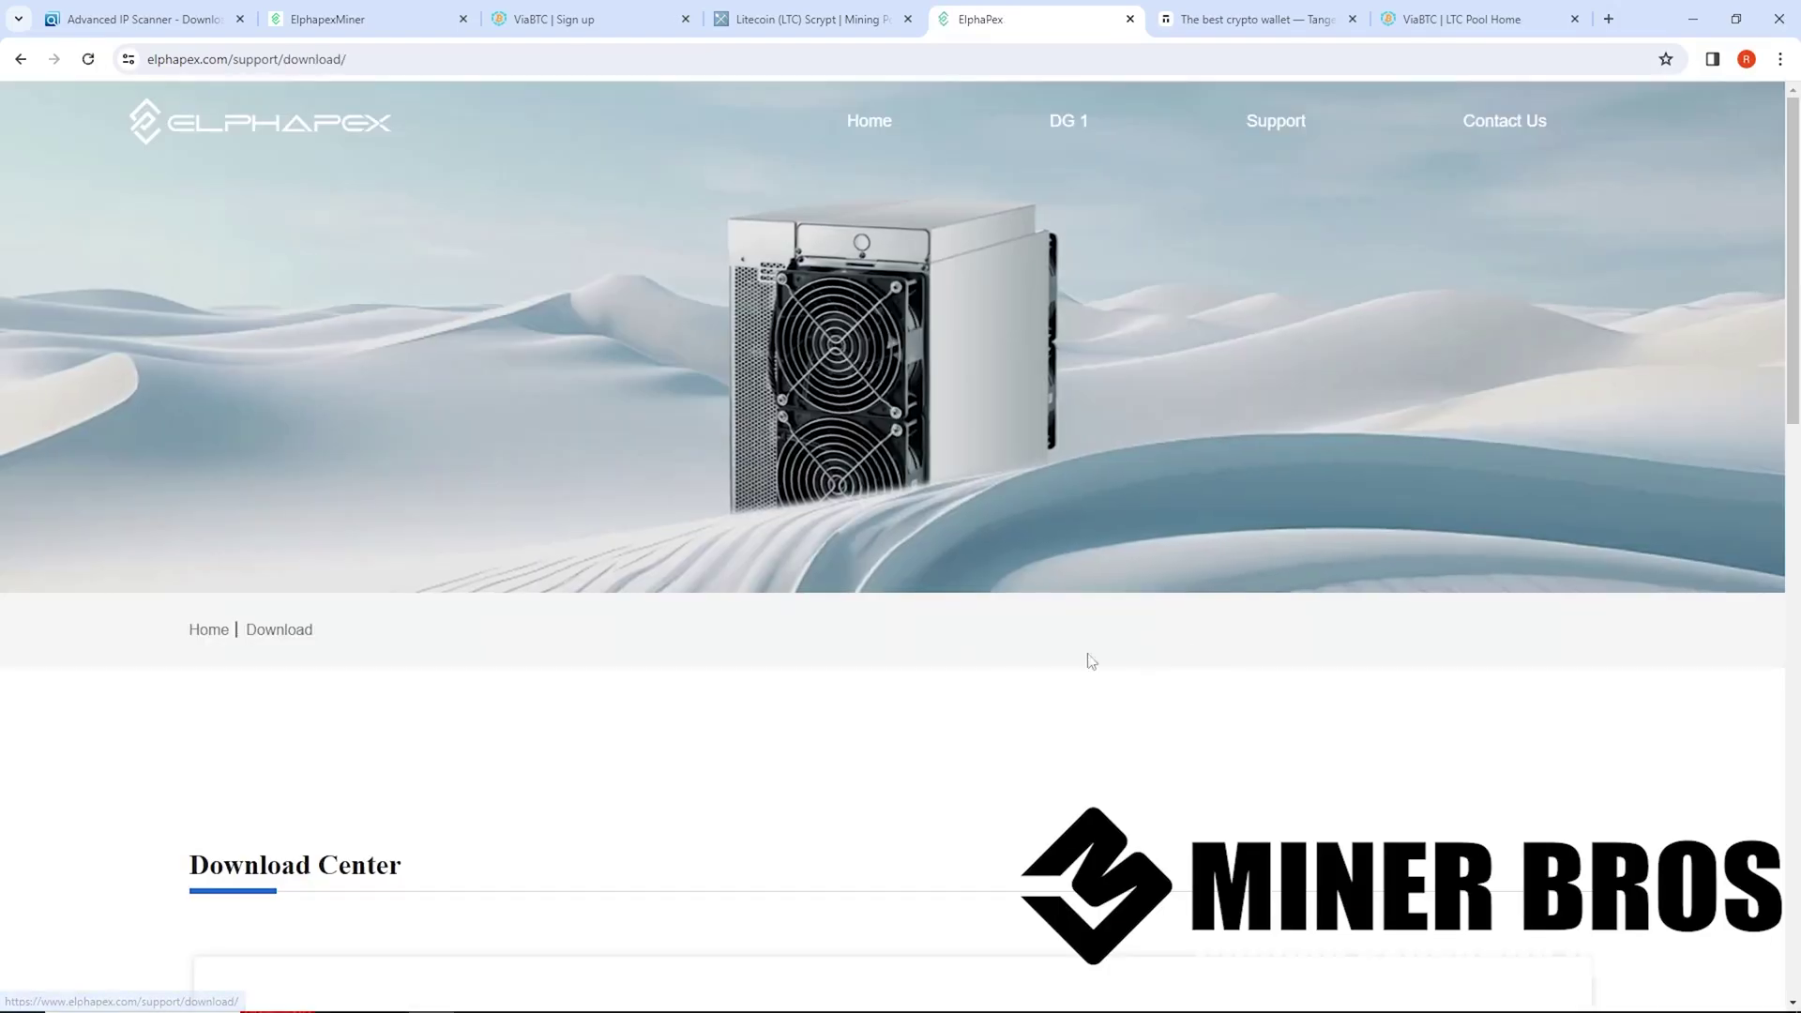
Locate the DG1_SW_V1.0.0 firmware in the downloads list, then return to the miner's pool settings
scroll(927, 641, down, 10)
scroll(928, 636, up, 2)
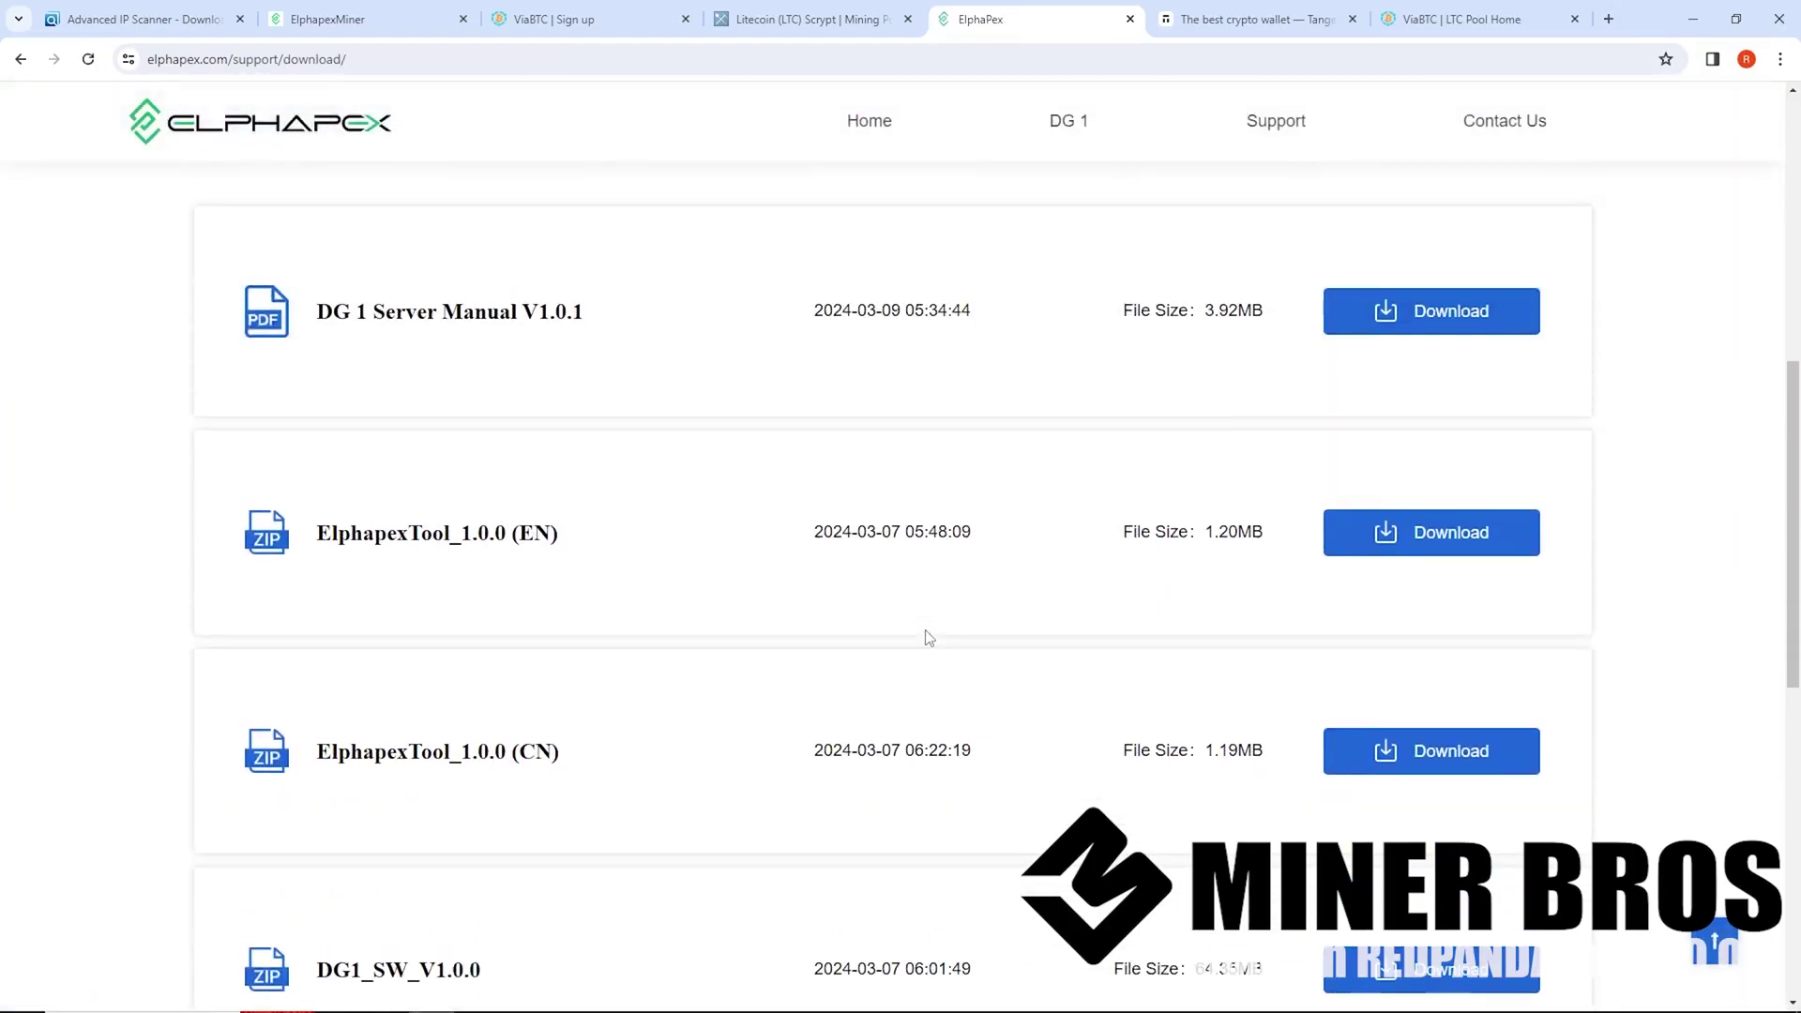
scroll(615, 769, down, 1)
drag(555, 903, 283, 887)
click(128, 918)
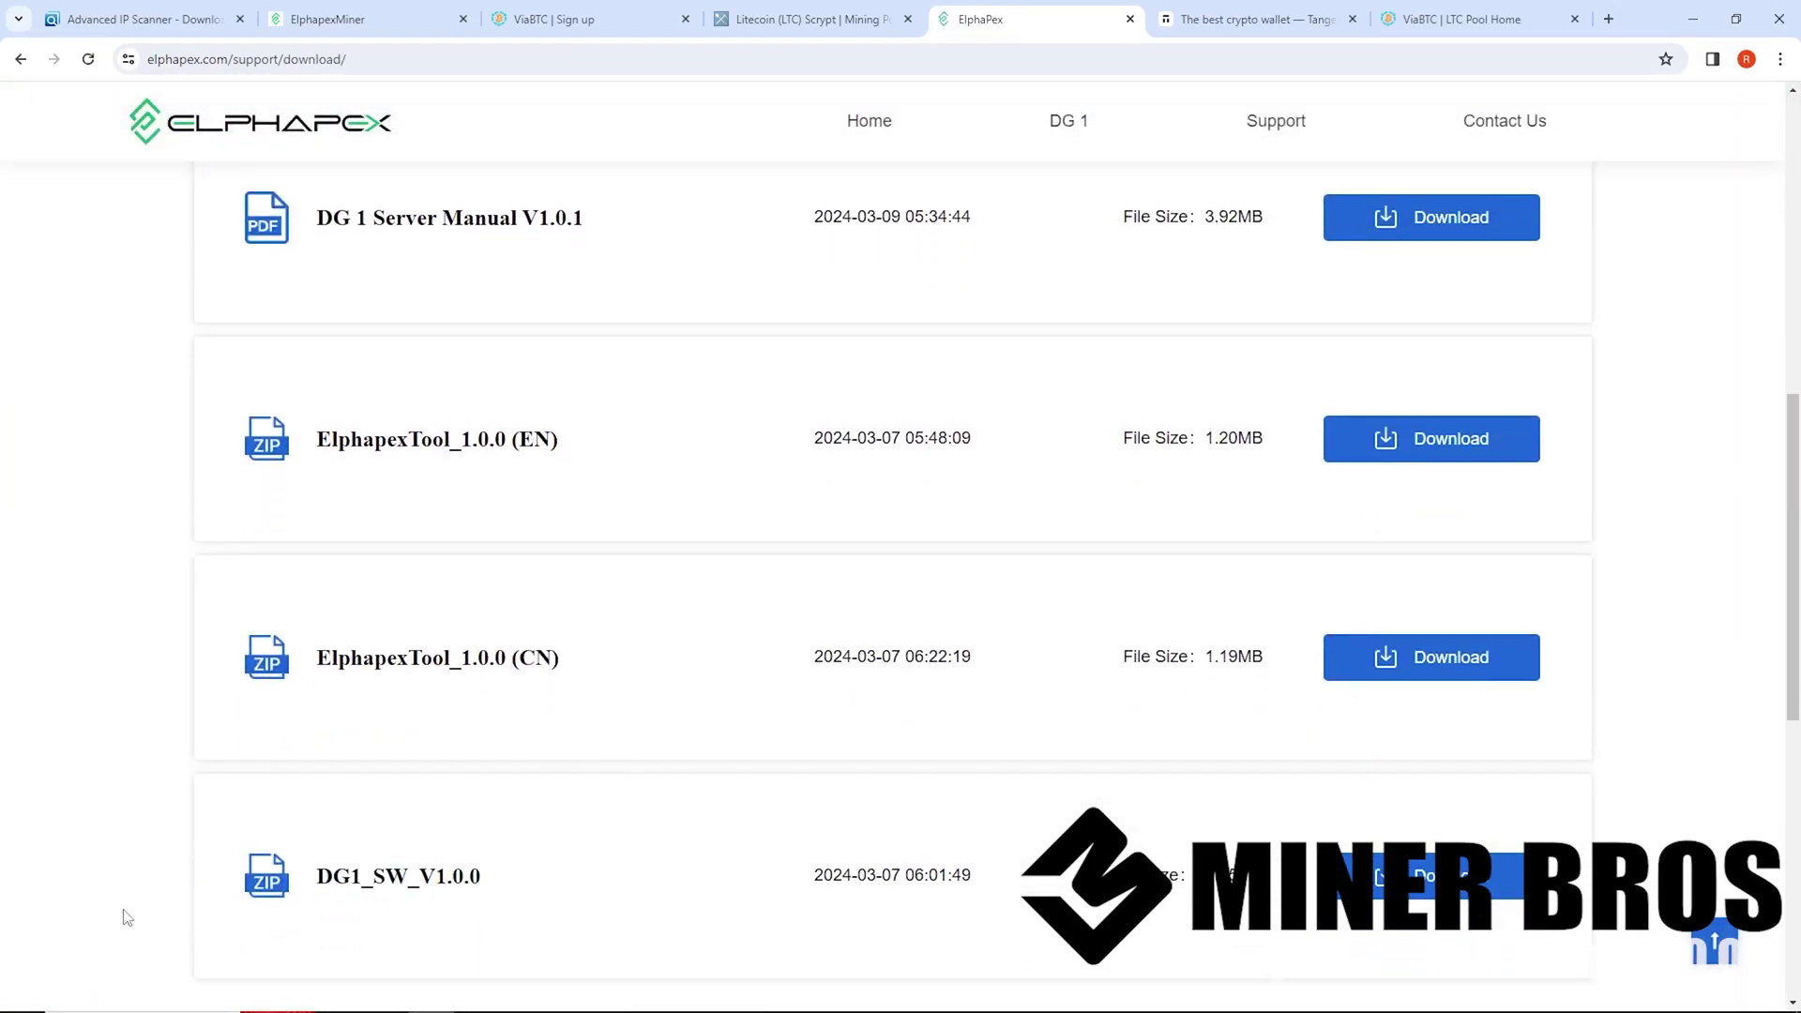
scroll(514, 875, down, 1)
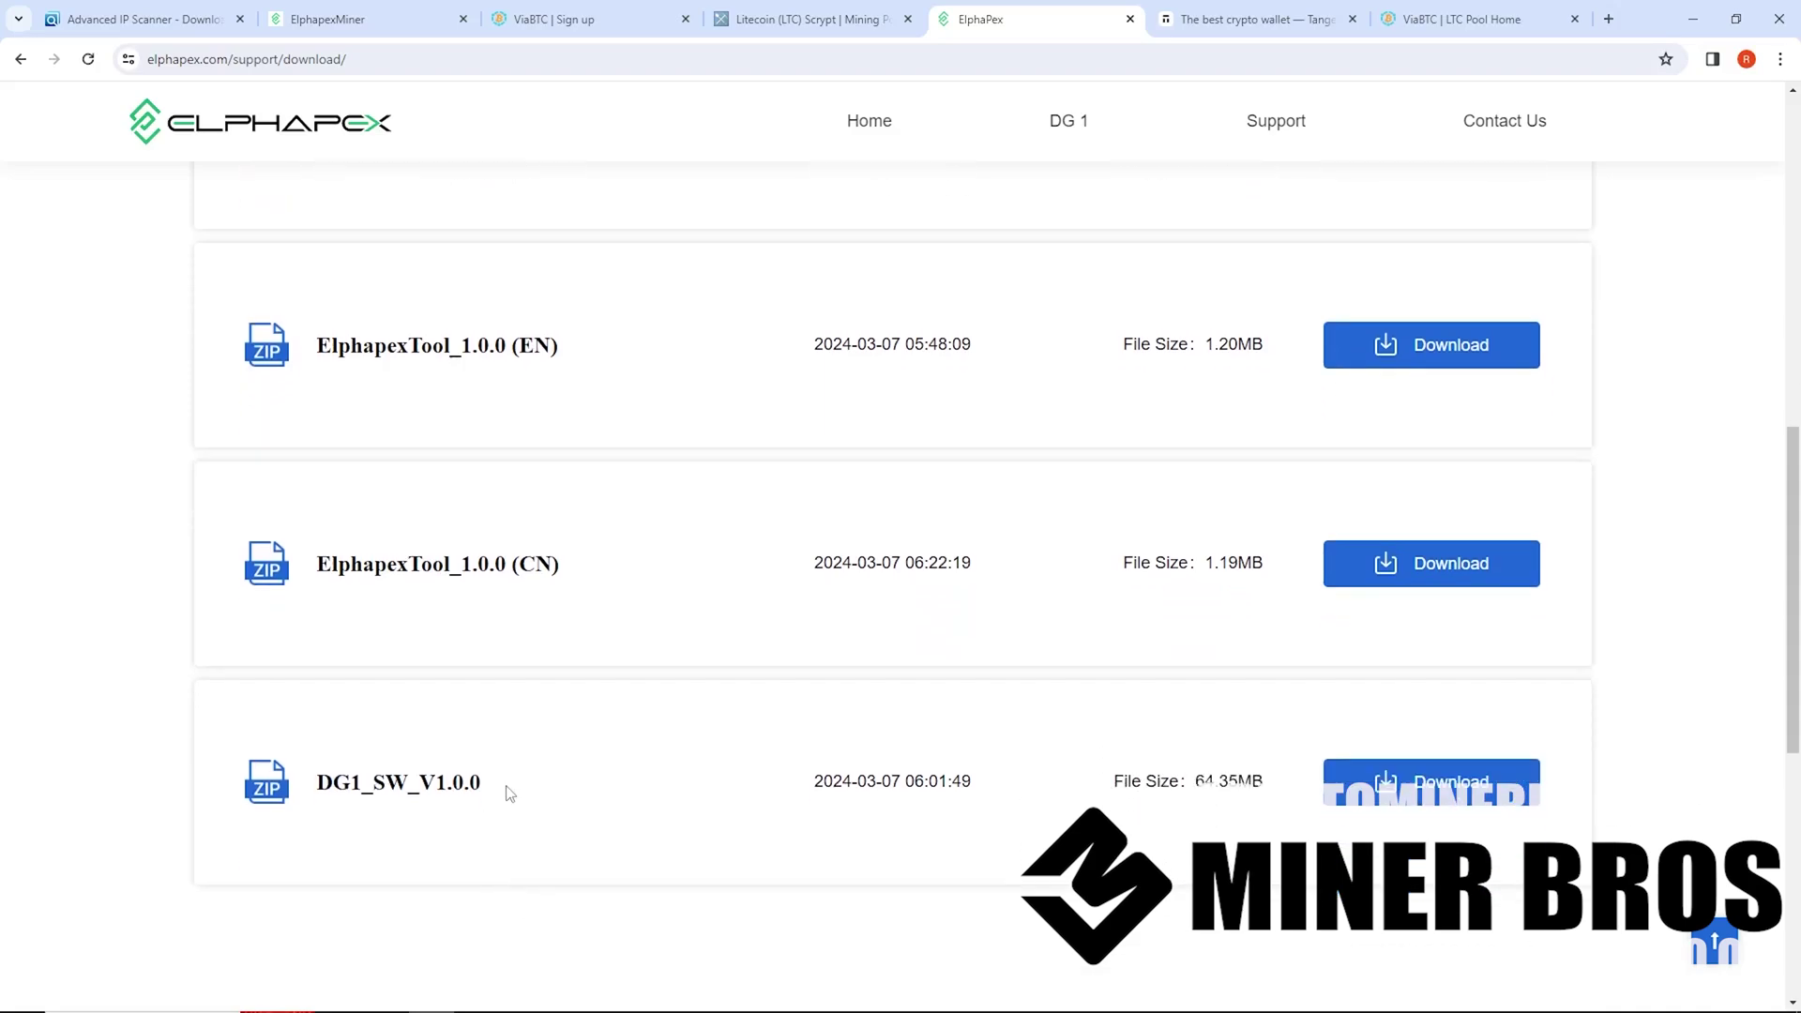
drag(510, 793, 300, 794)
click(541, 819)
click(394, 18)
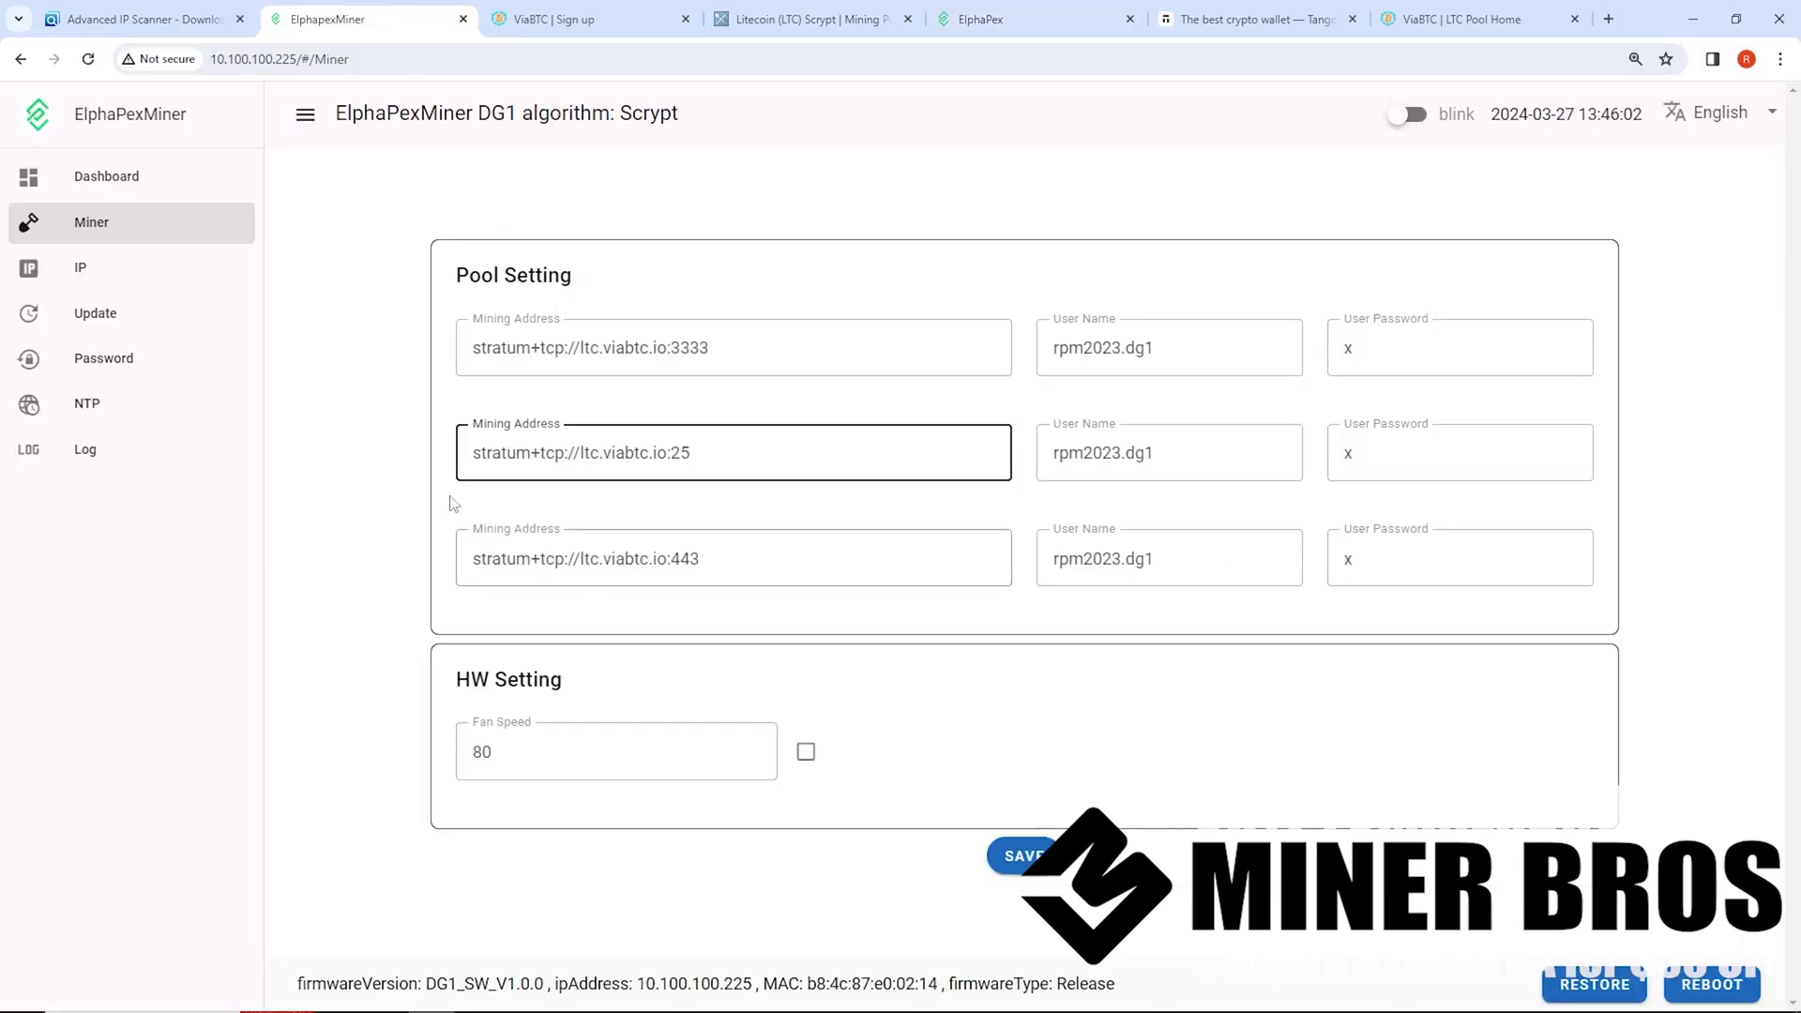
Check the firmware Update page, then come back to the pool settings with three ltc.viabtc.io pools
click(113, 321)
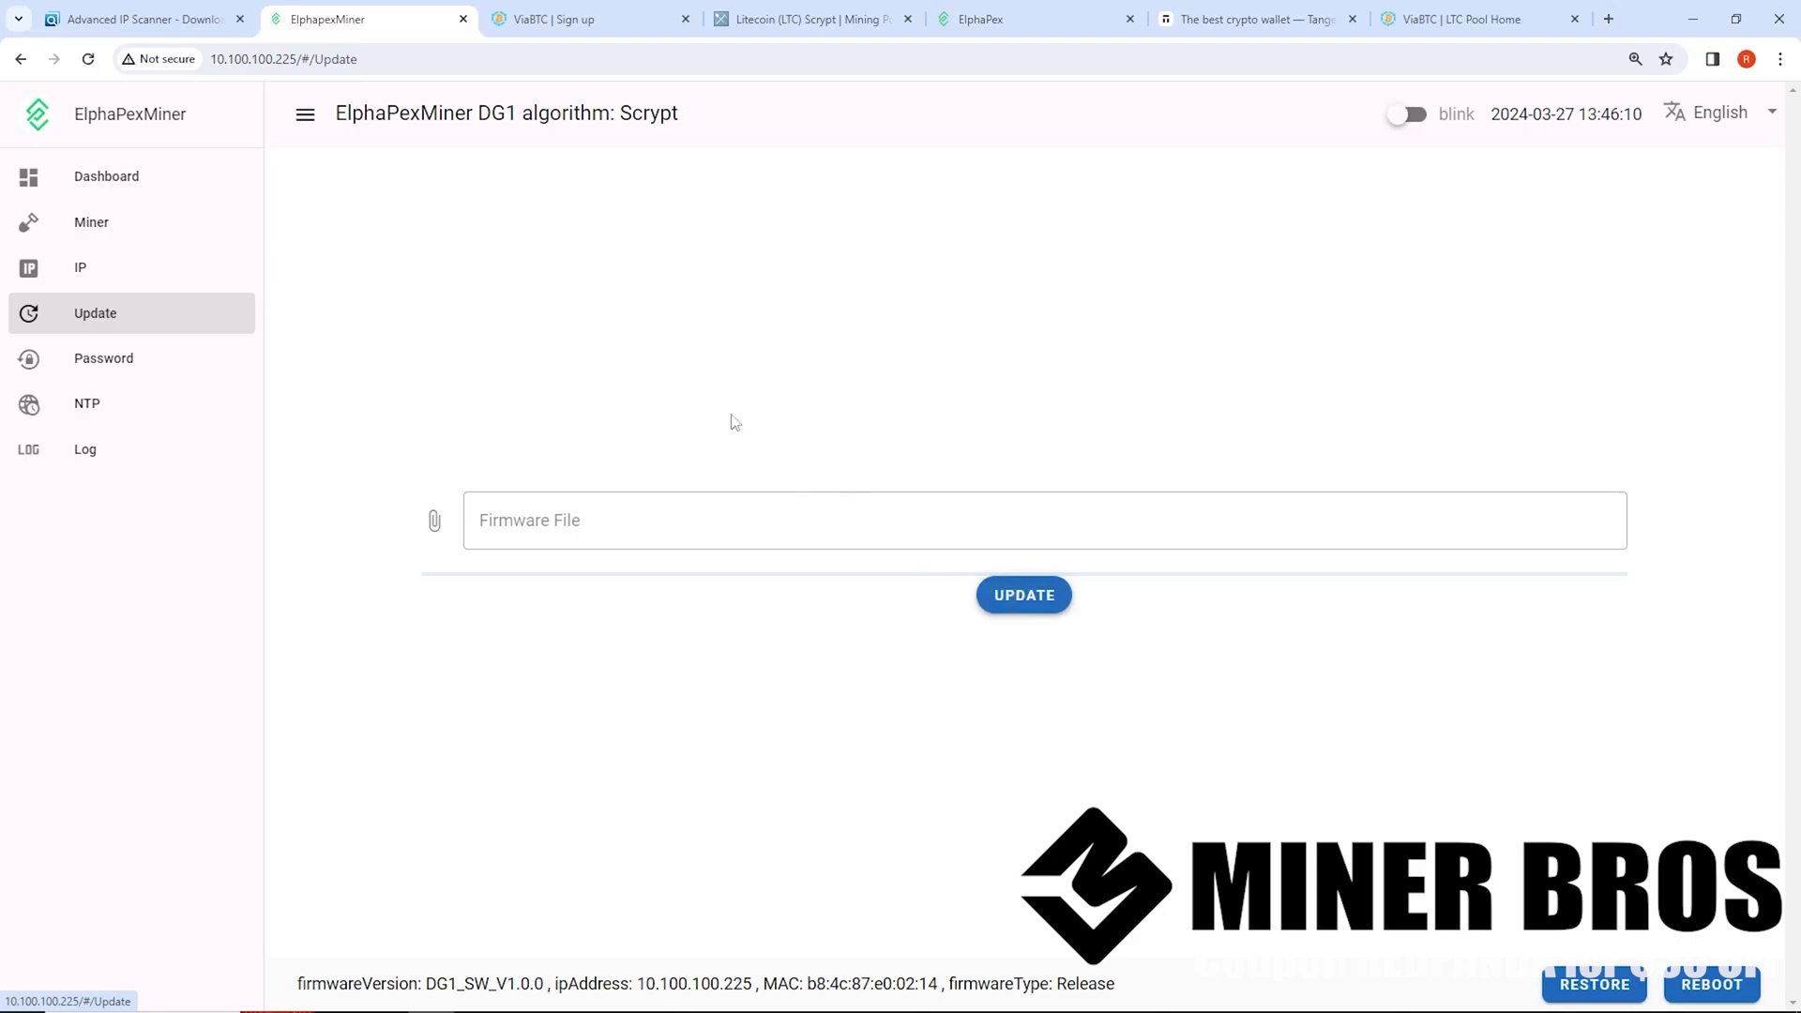
click(132, 230)
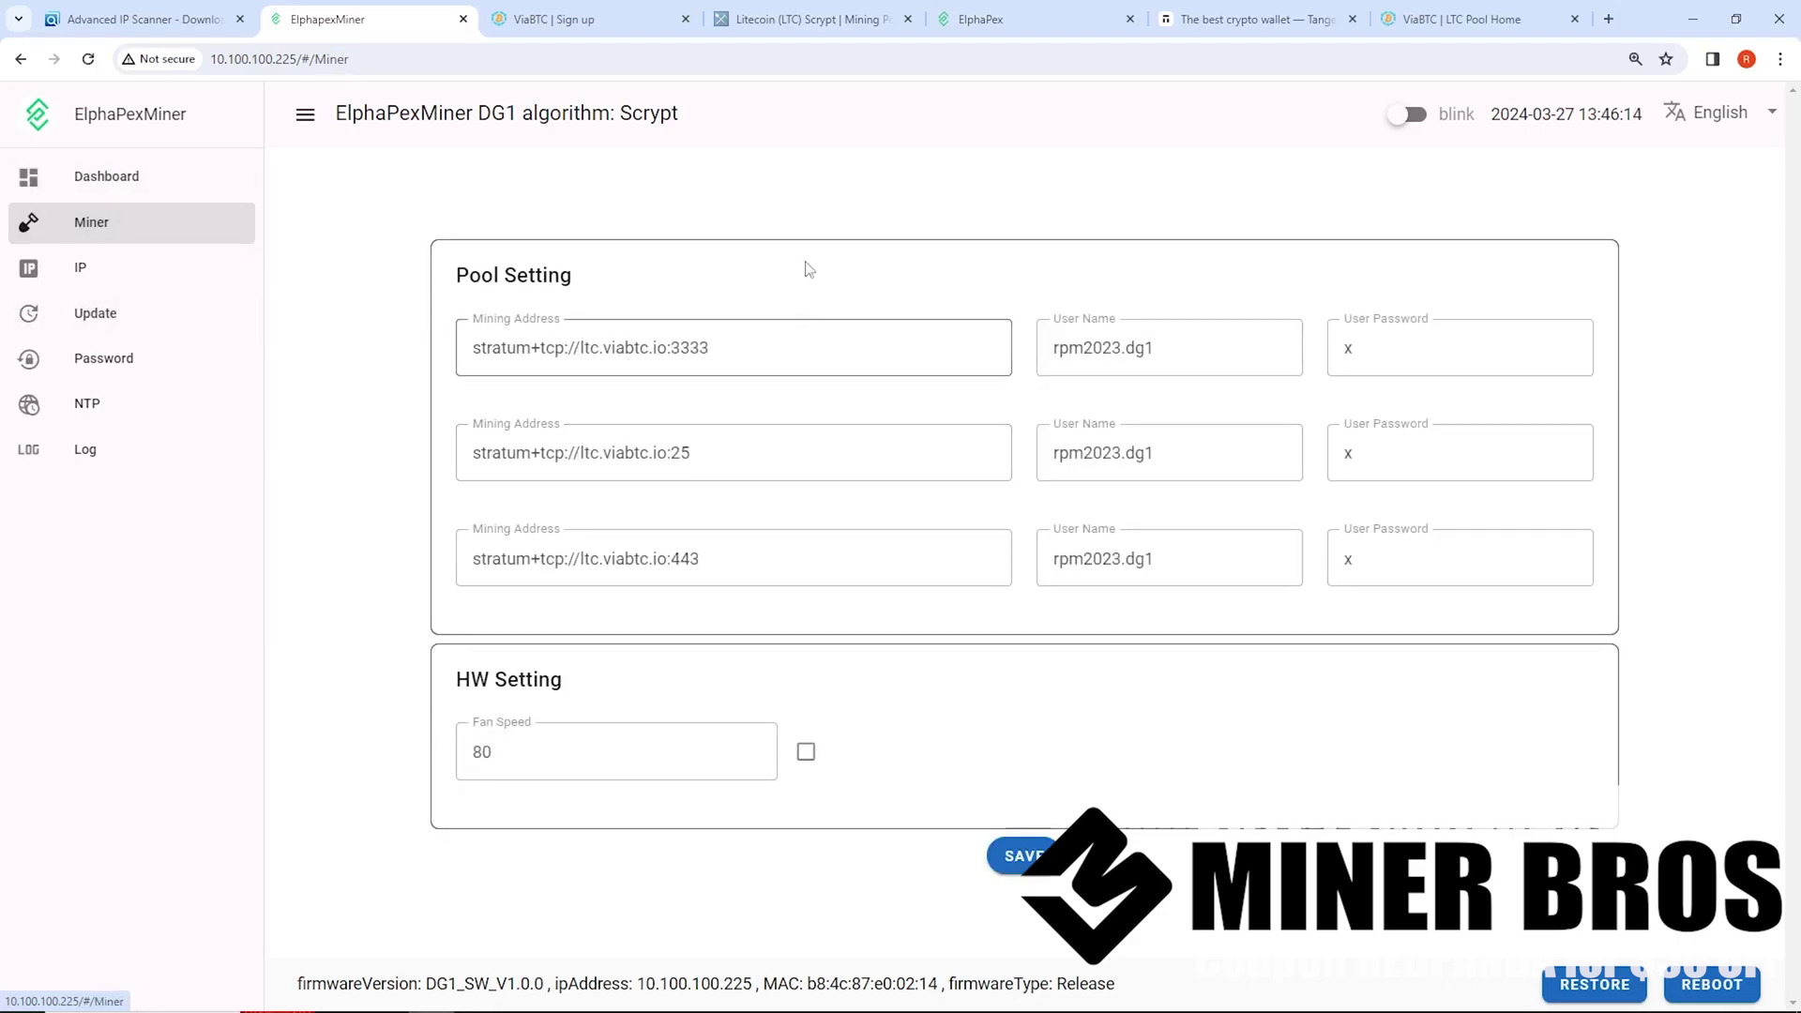
click(765, 11)
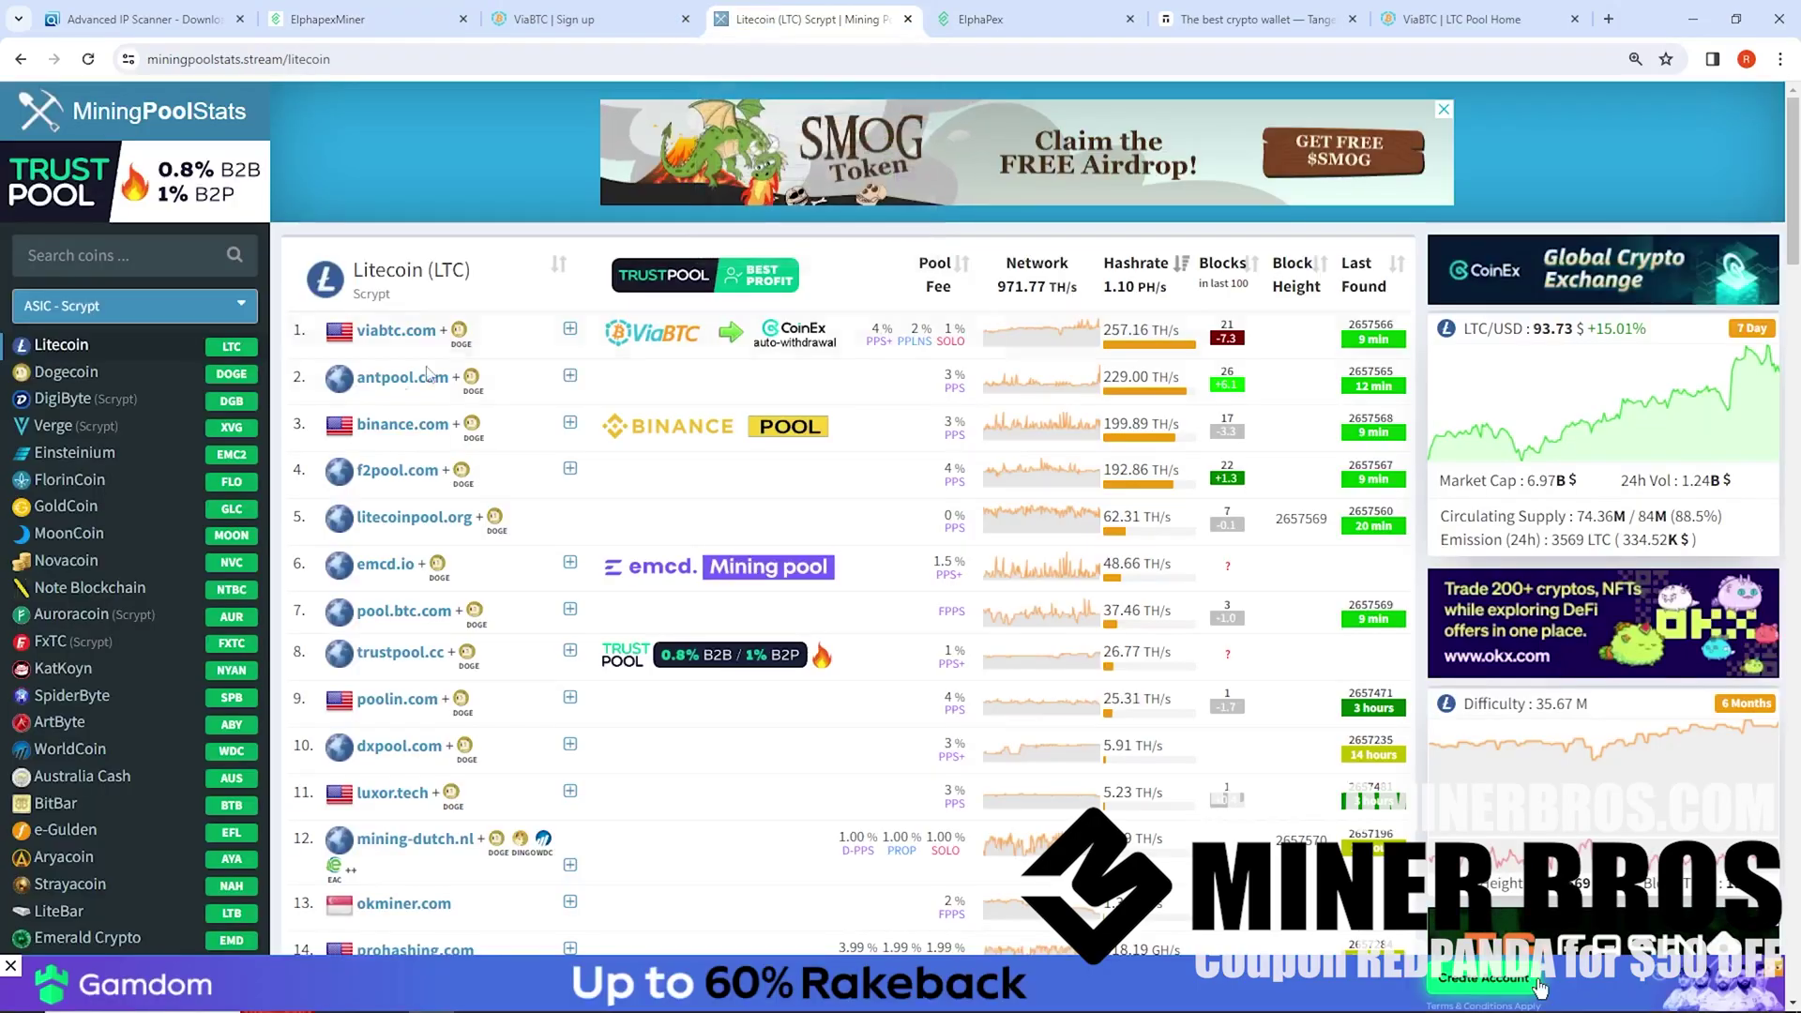
click(375, 31)
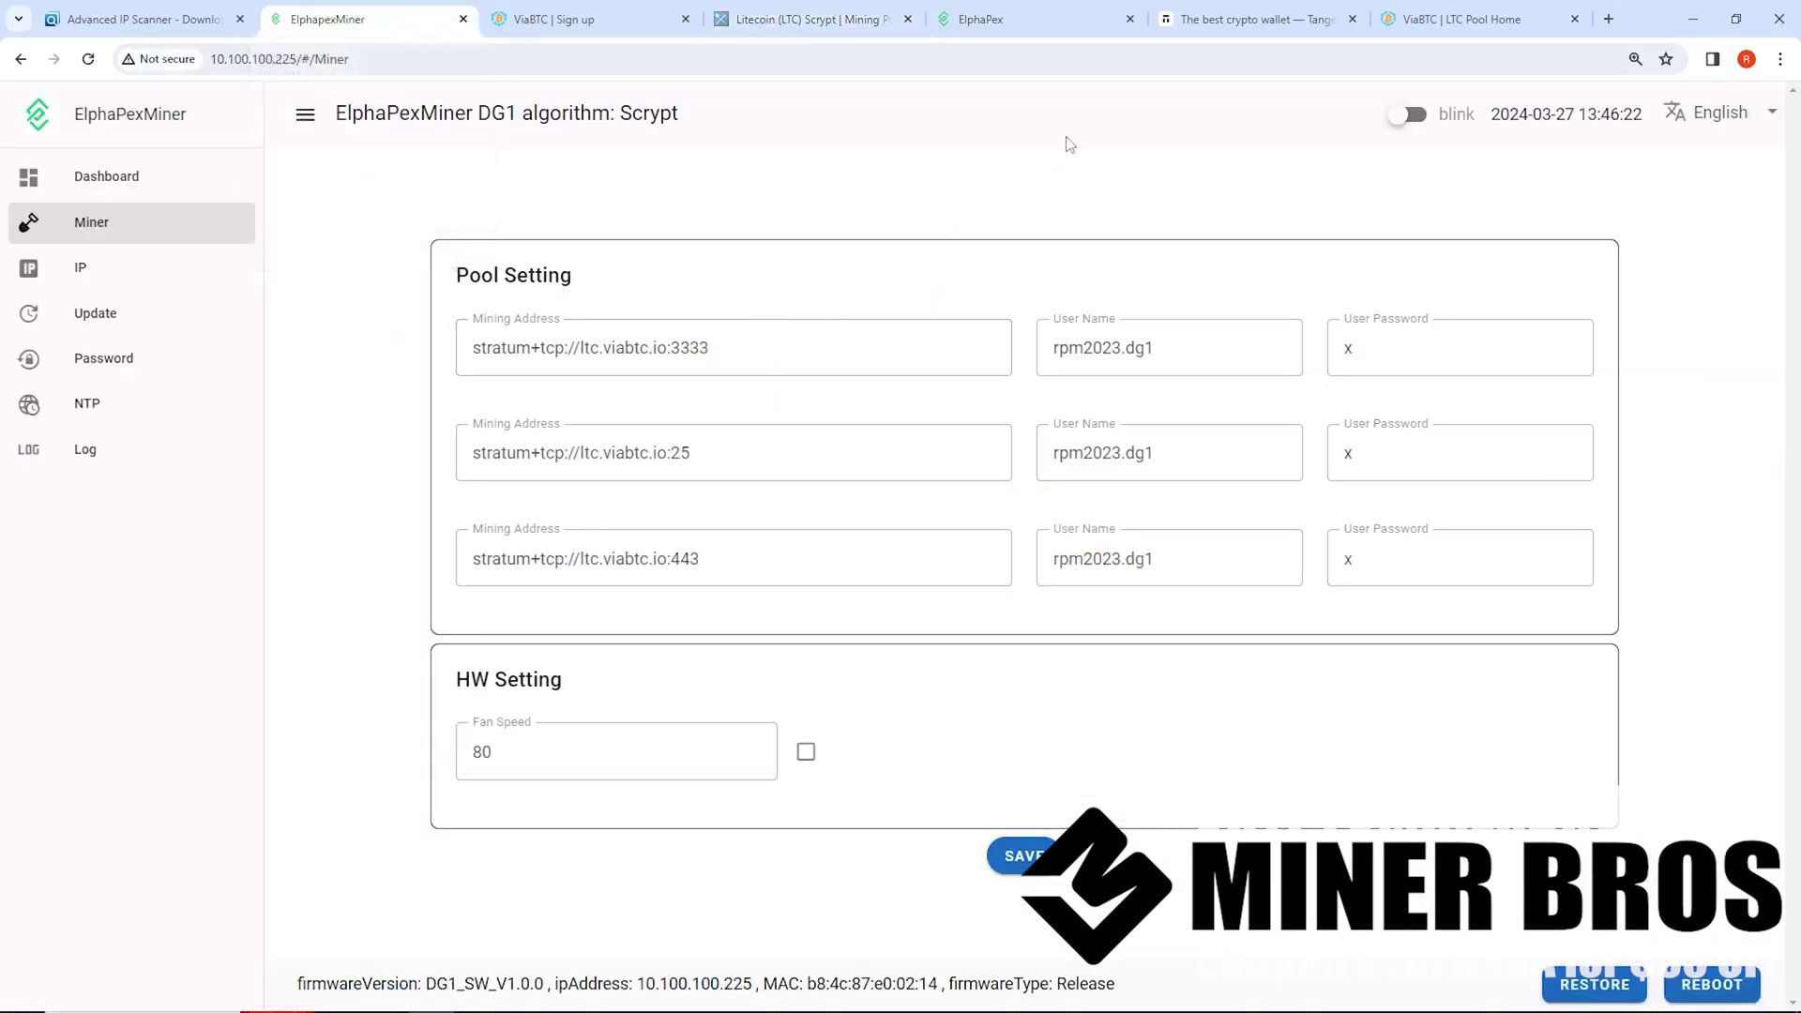
Apply promo code RPM on the Get Tangem pricing page for 10% off
click(1219, 20)
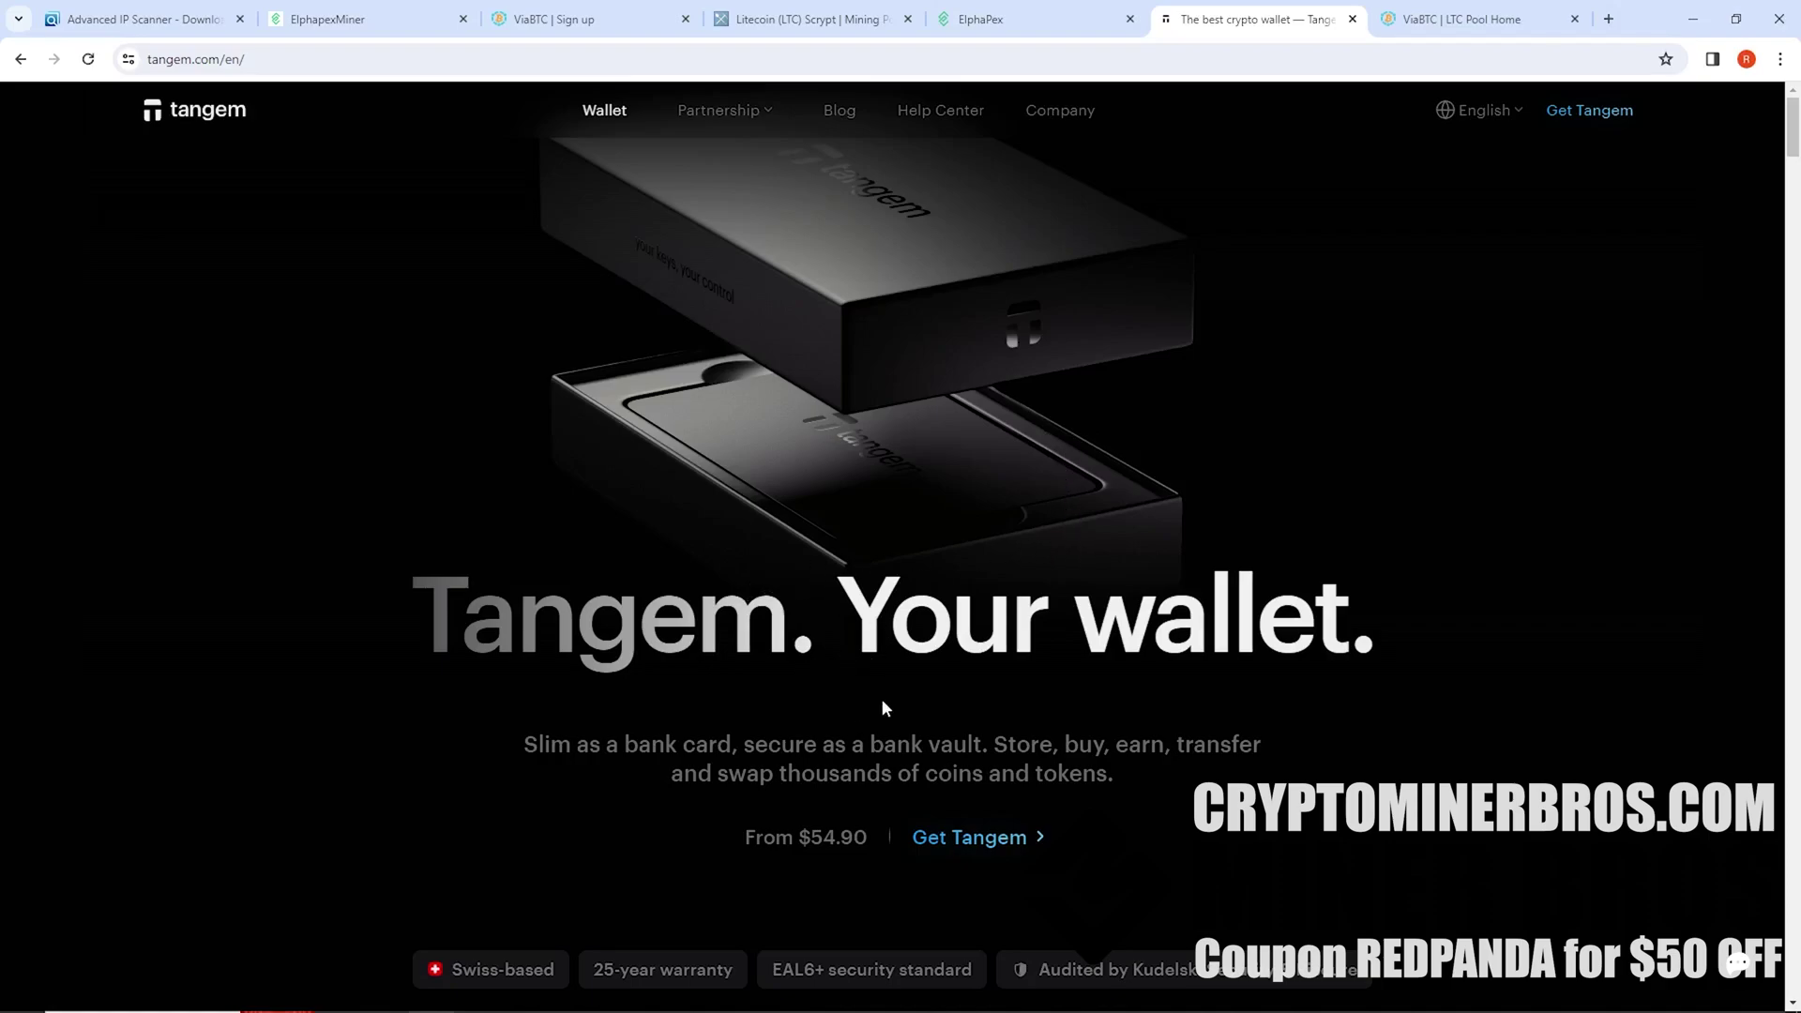
click(937, 847)
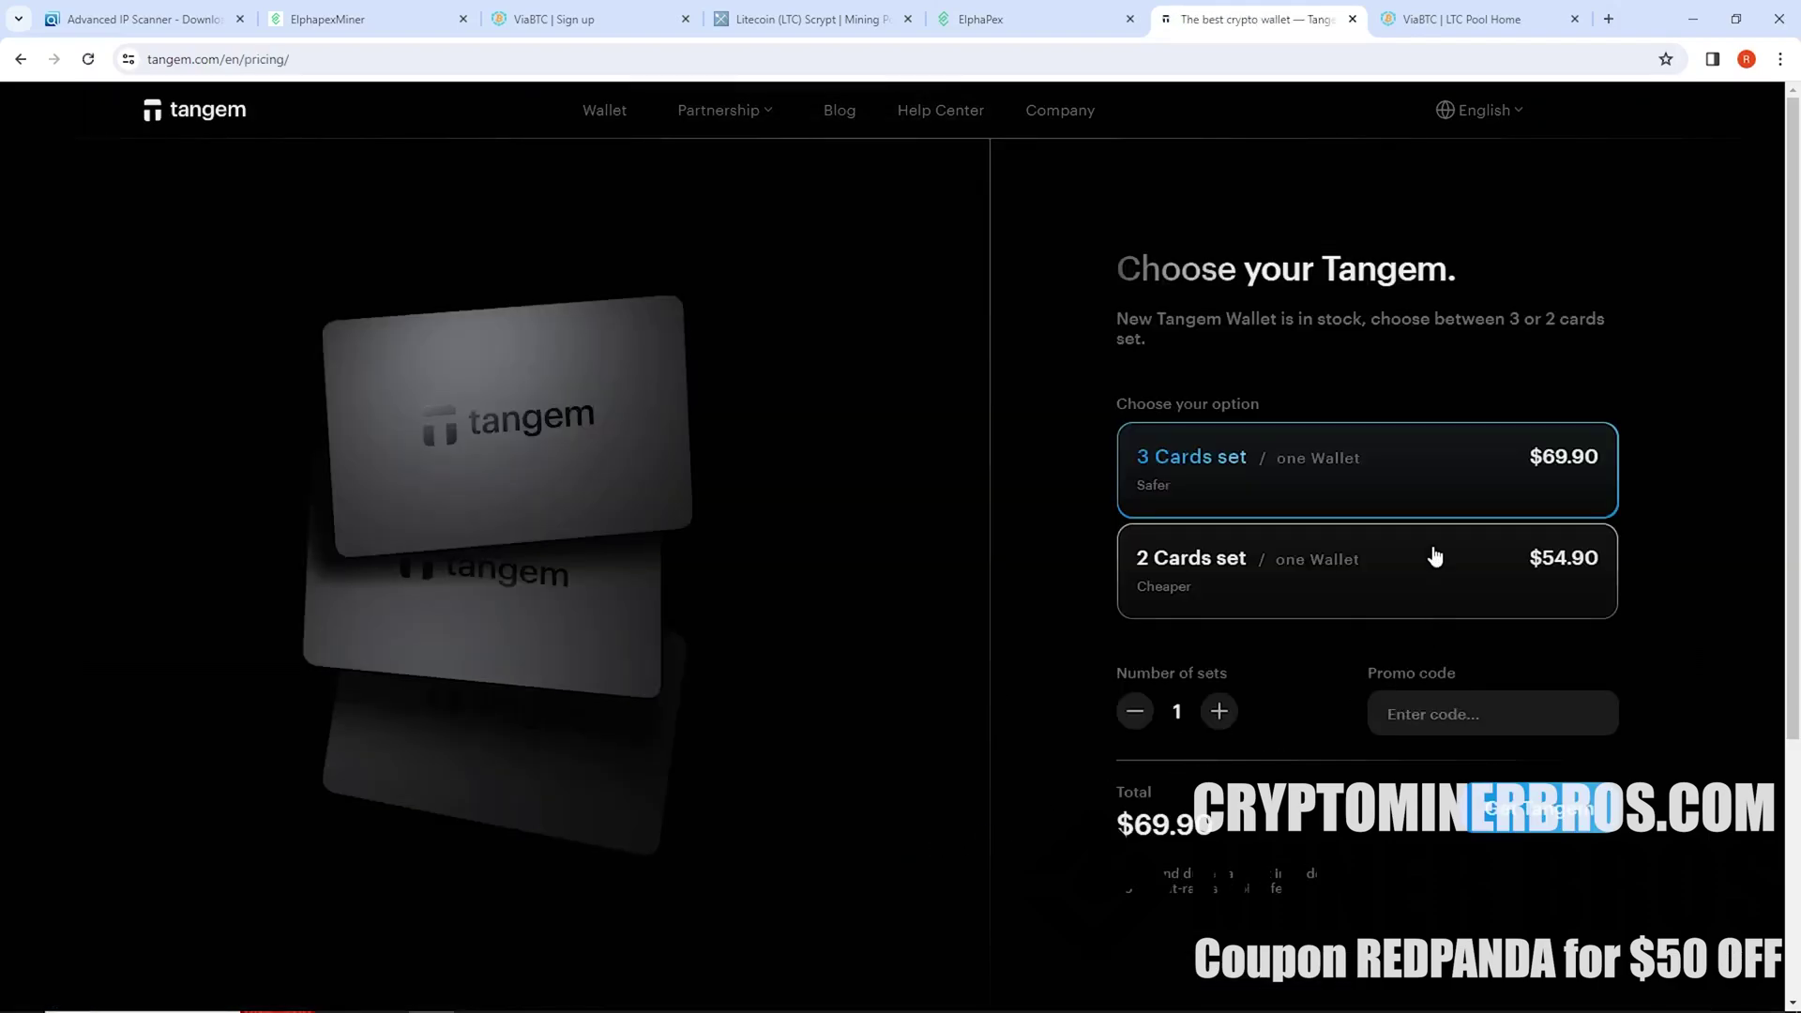
click(1422, 708)
text(RPM)
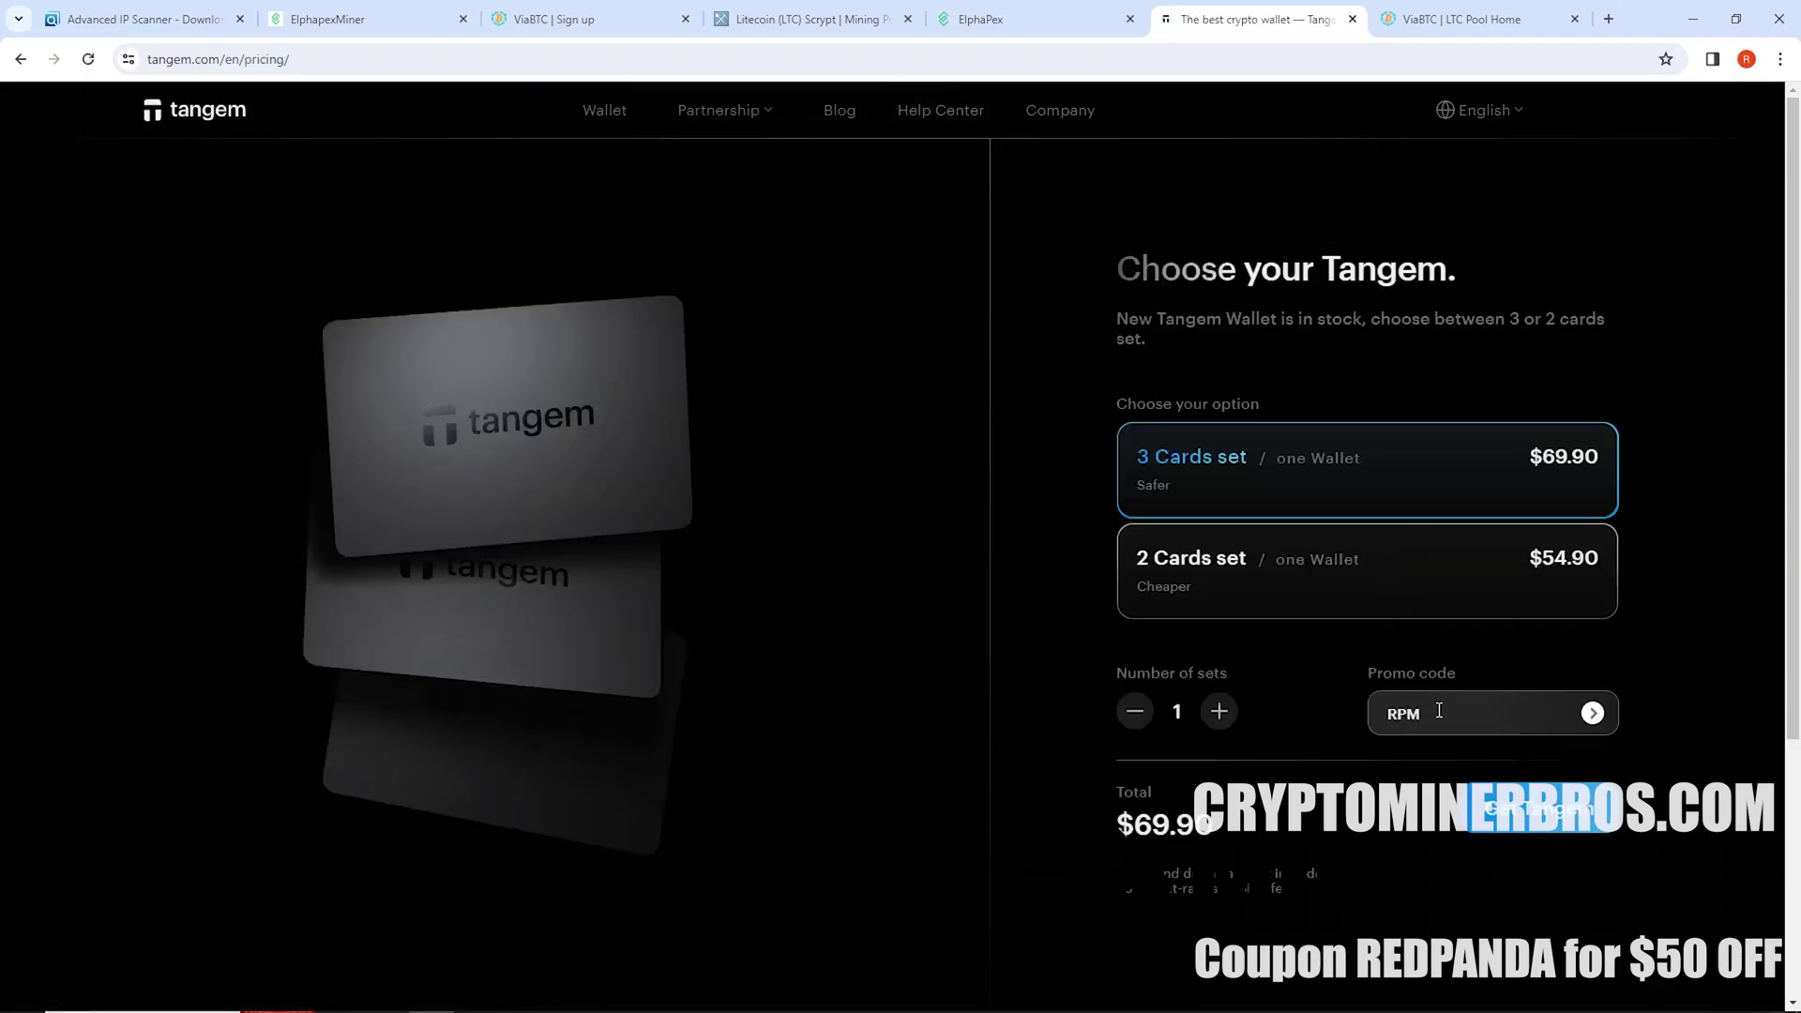
key(Return)
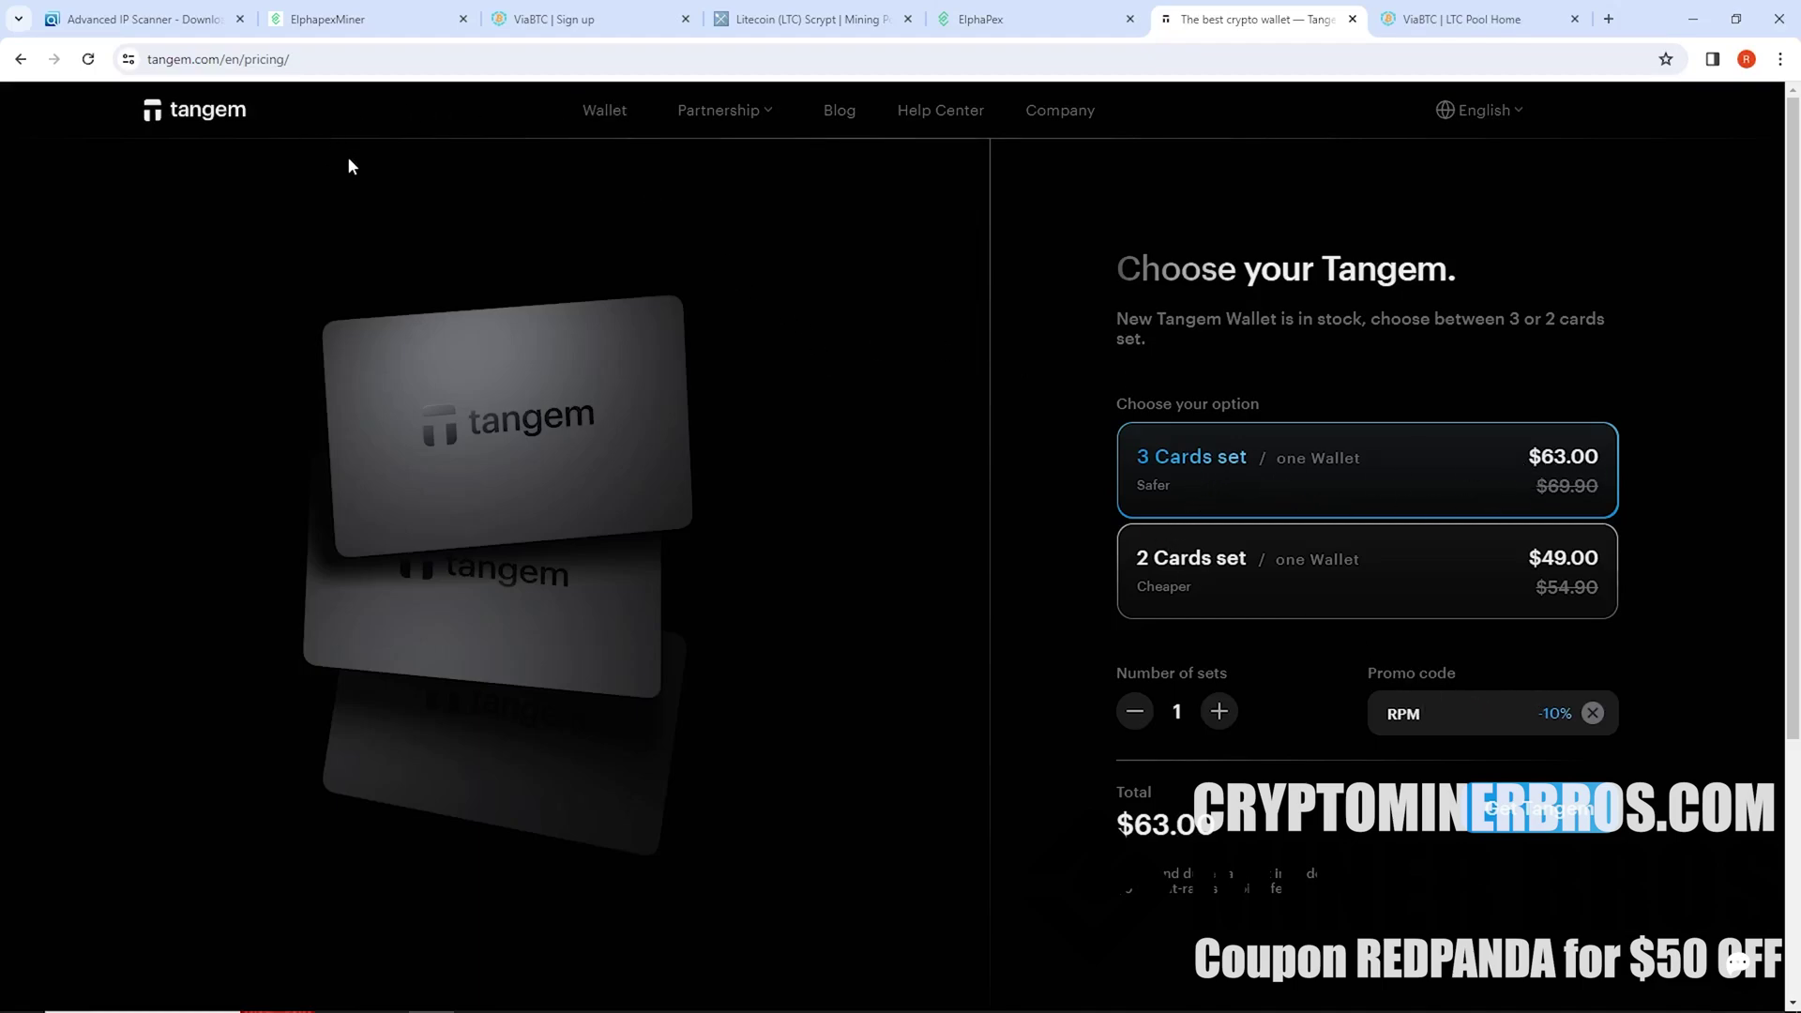
Return to the Tangem home page and scroll through the app's Manage, Swap, Buy features
click(608, 122)
scroll(702, 605, down, 20)
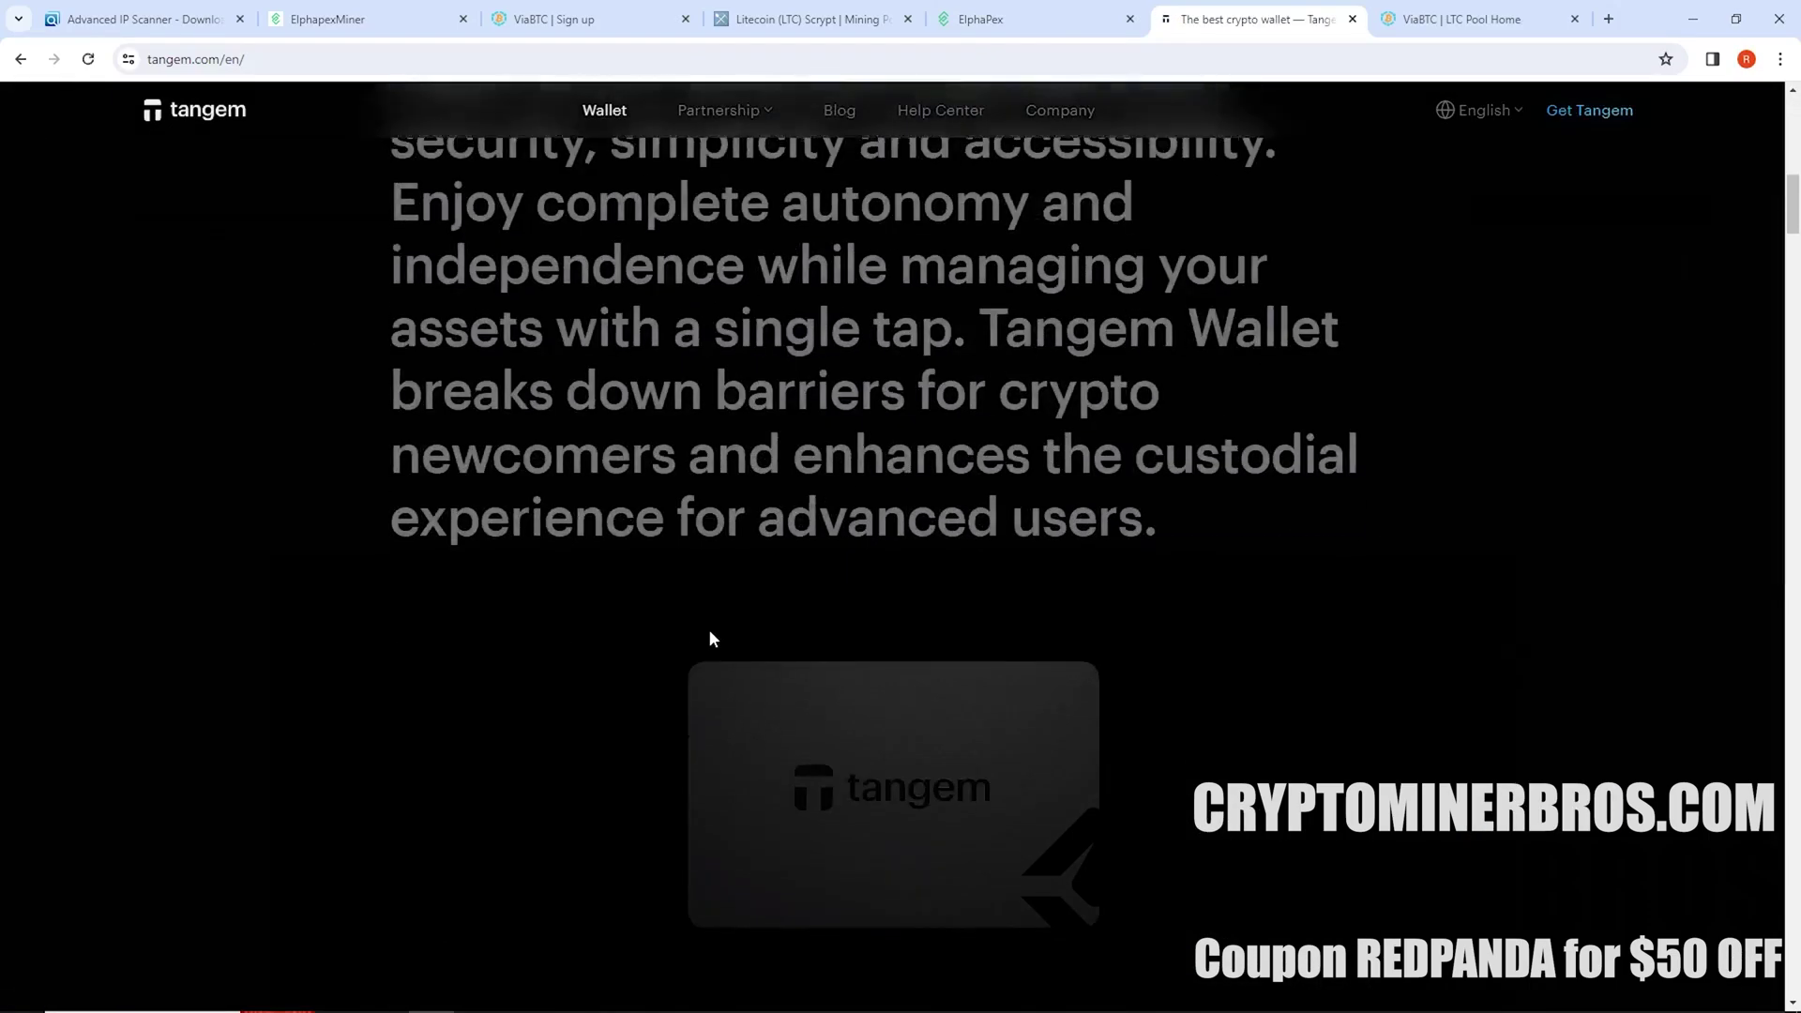
scroll(699, 605, down, 15)
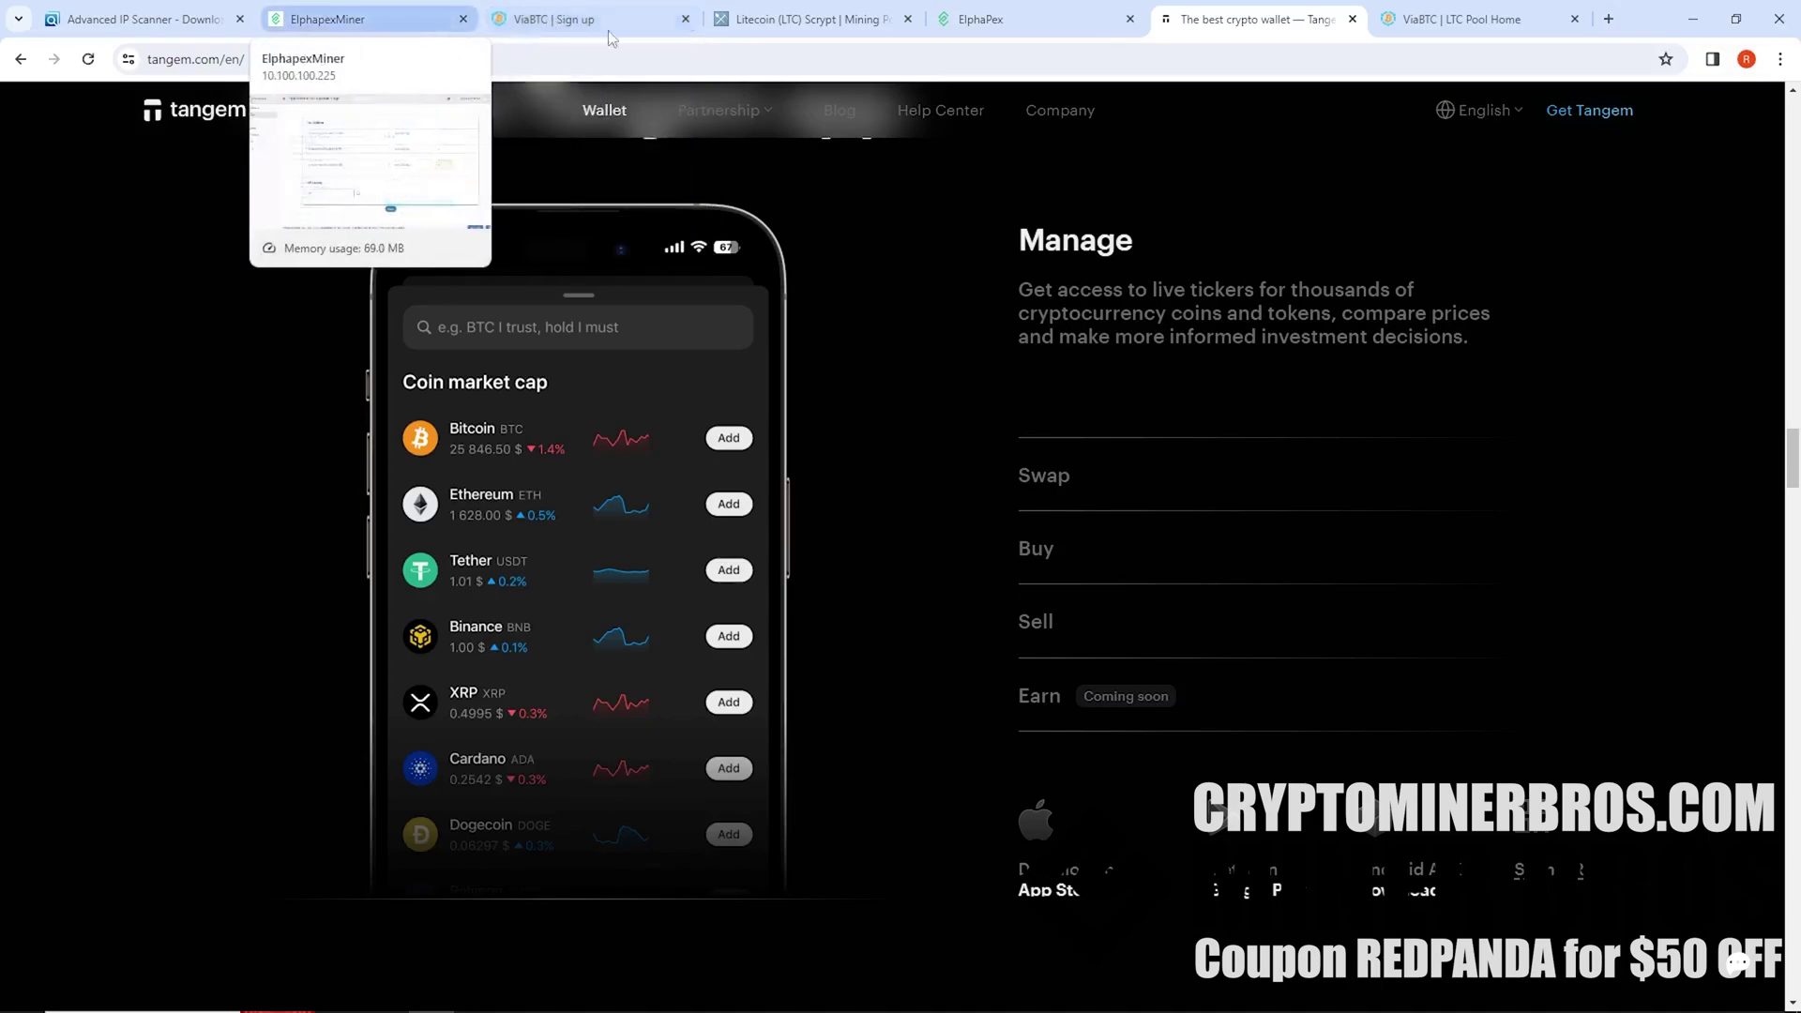
Review the Litecoin pool rankings led by viabtc.com, then bring up the ViaBTC LTC pool dashboard
click(802, 18)
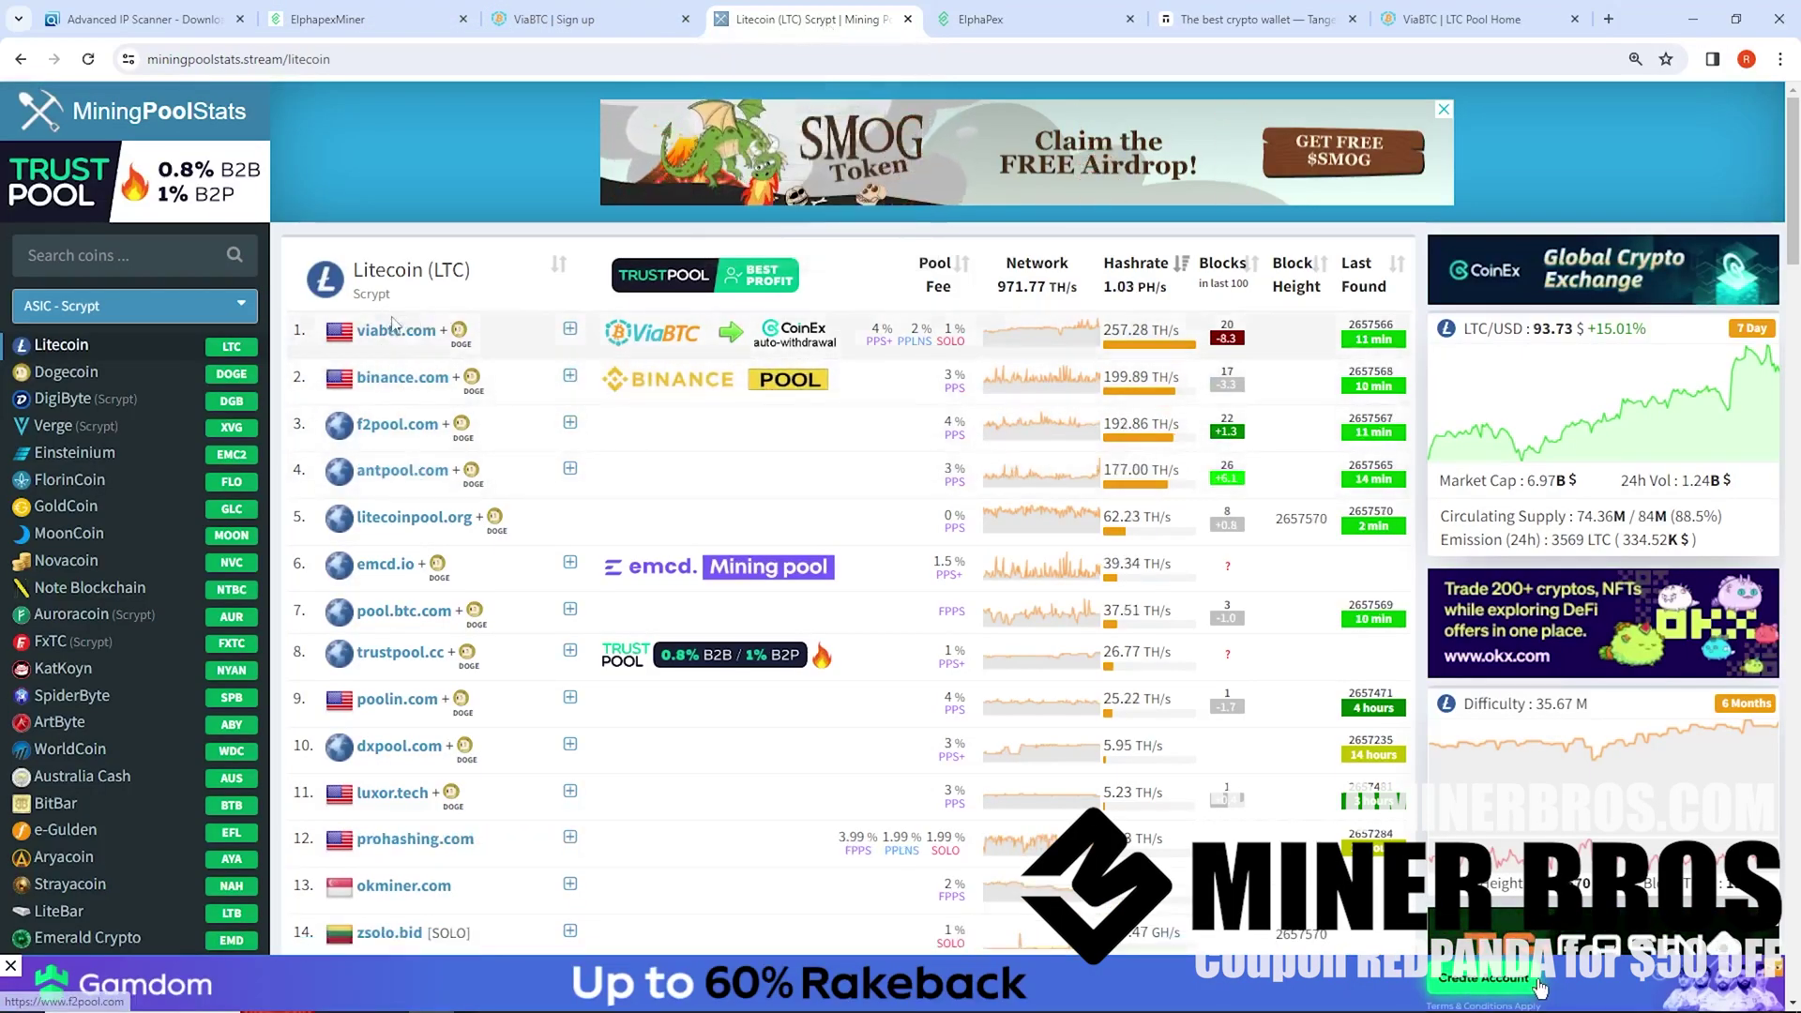
click(630, 20)
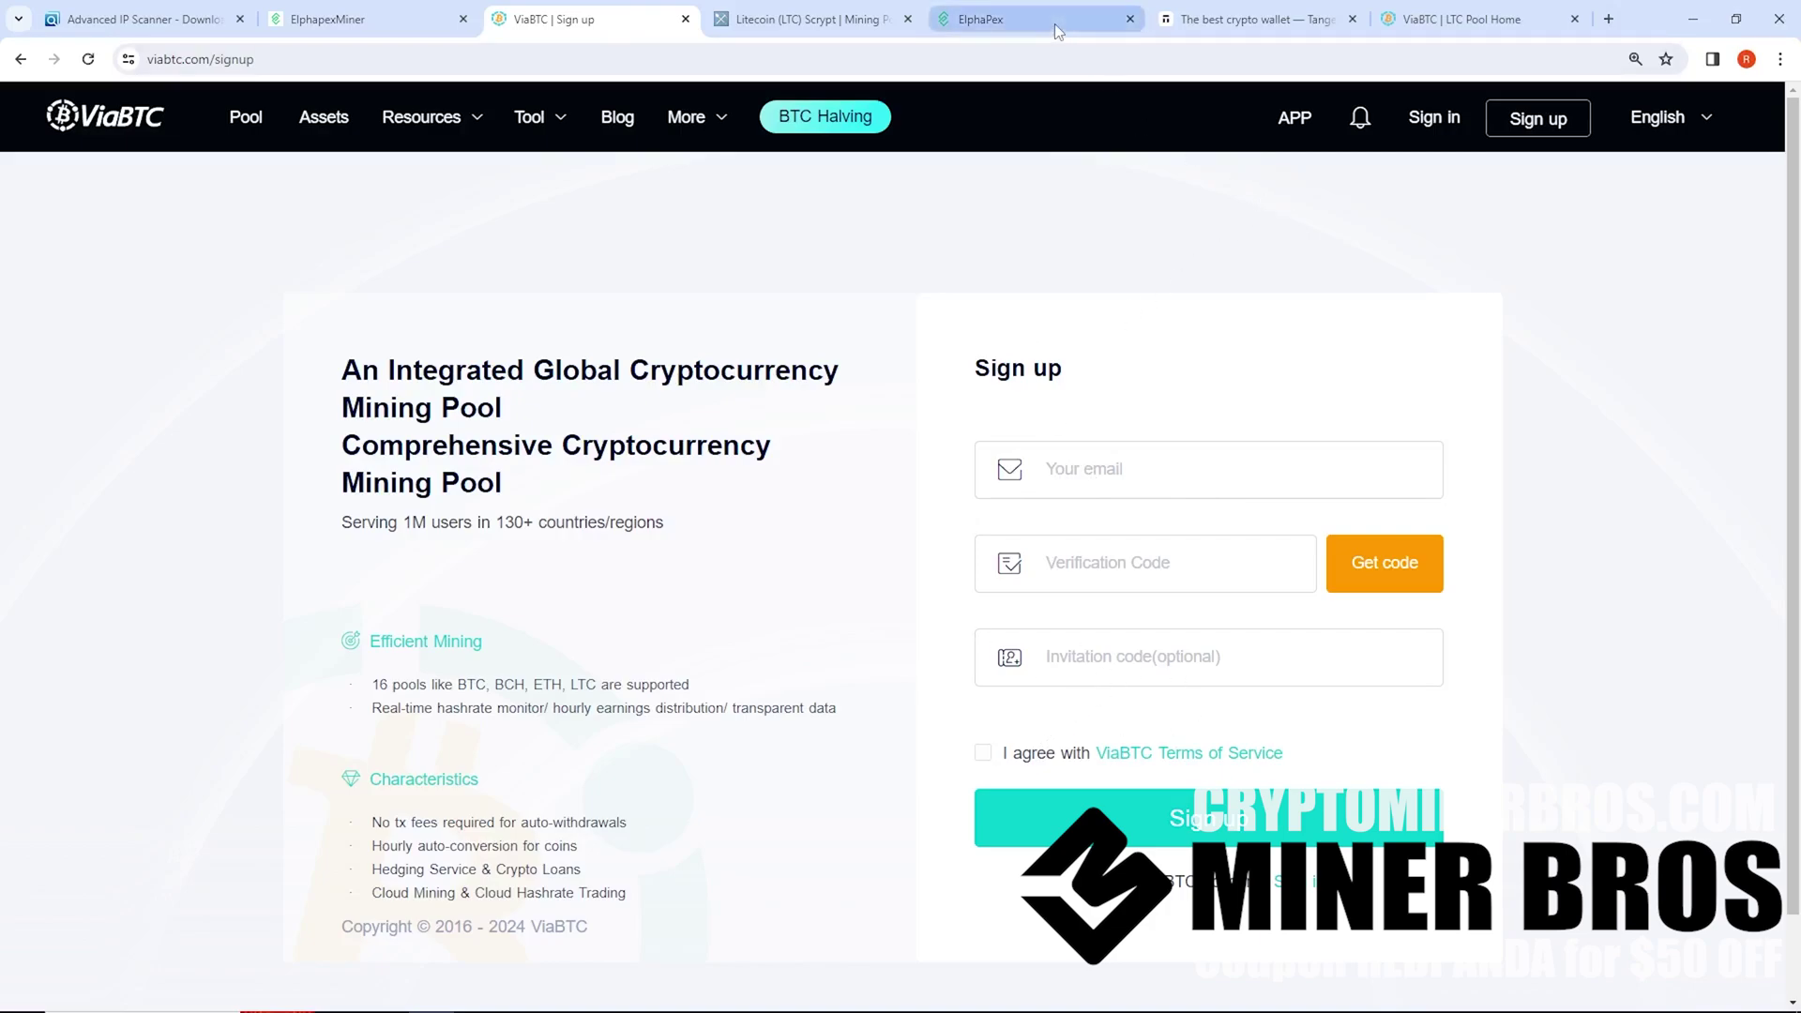
click(1435, 19)
Browse the ViaBTC pool page and keep LTC as the selected coin
scroll(330, 378, down, 5)
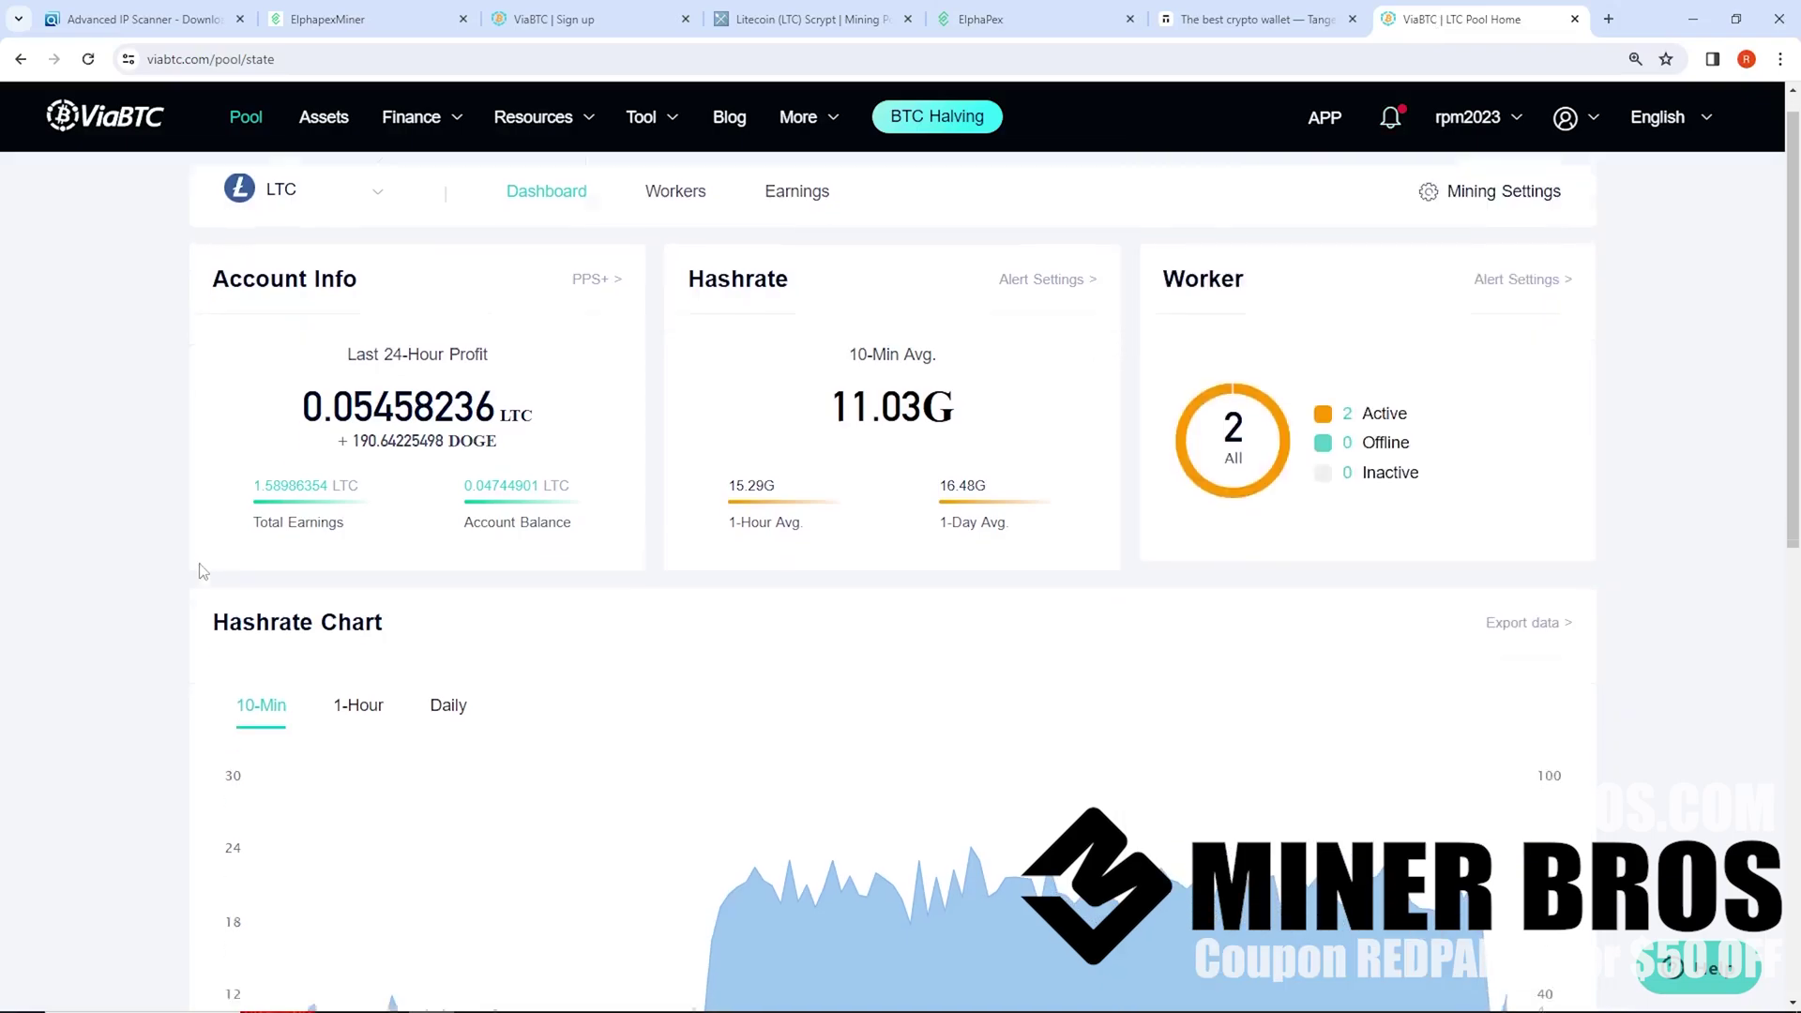
scroll(132, 414, up, 5)
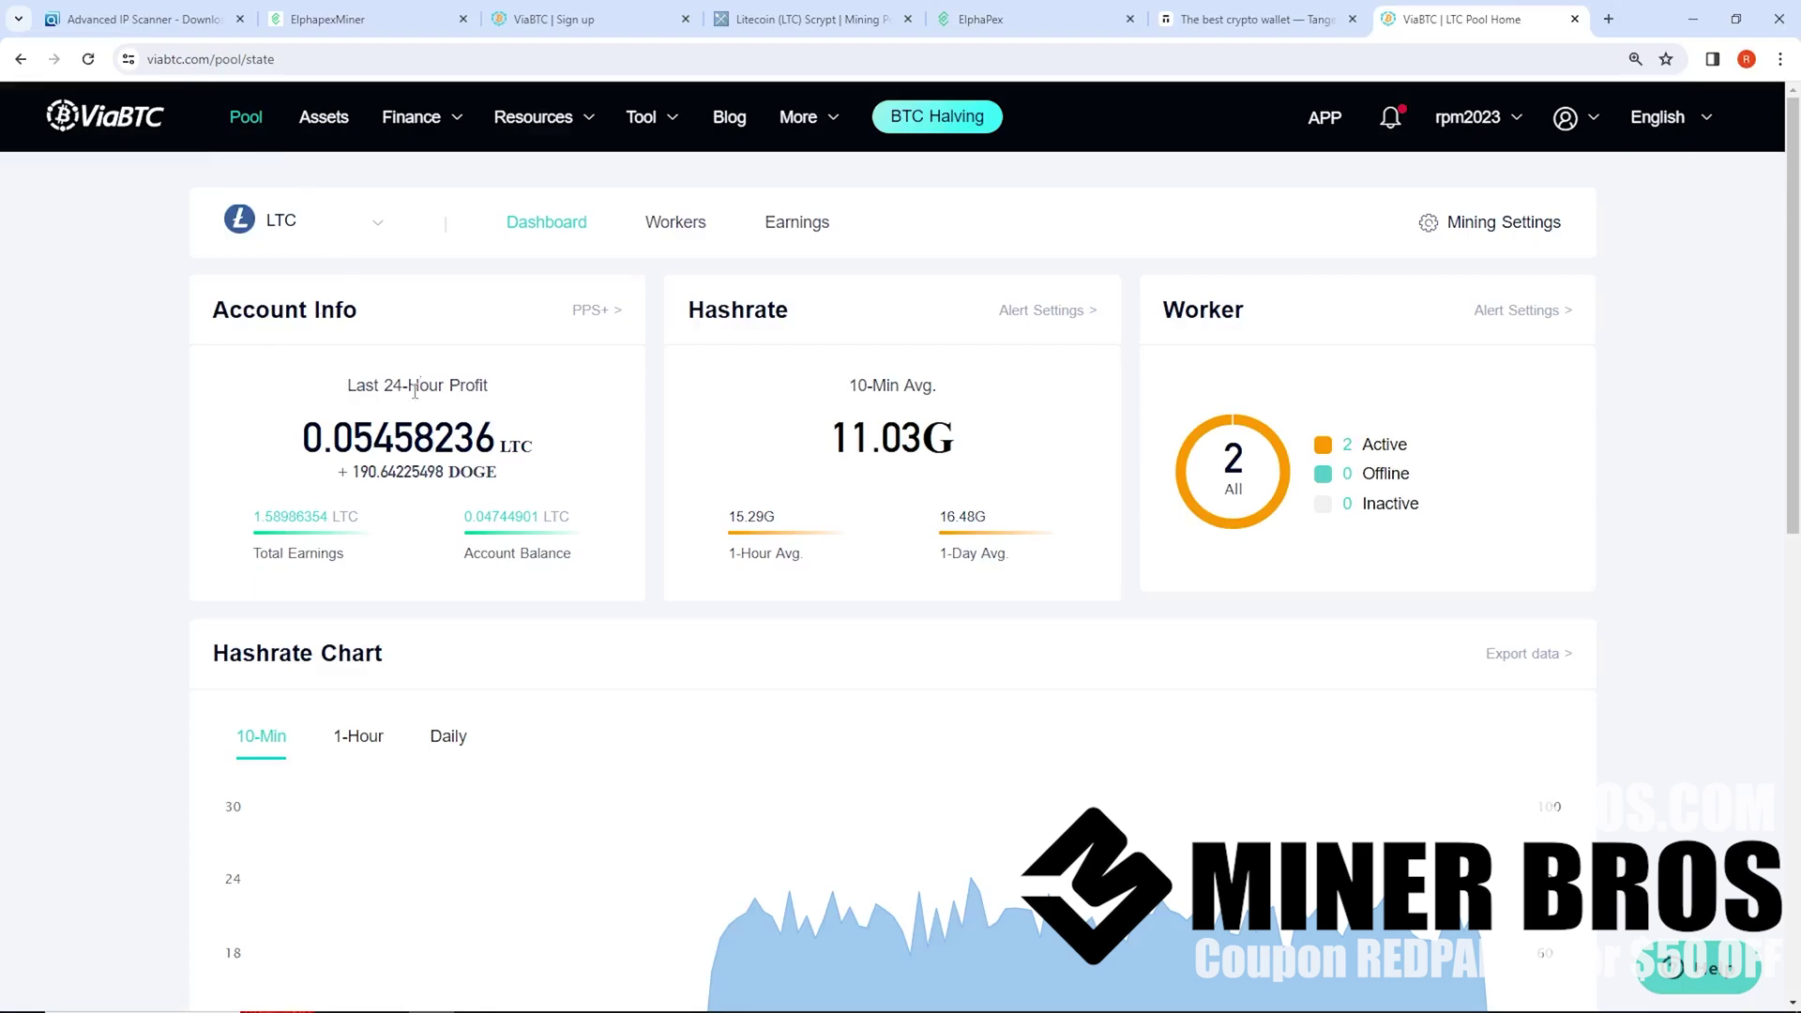
scroll(466, 466, down, 4)
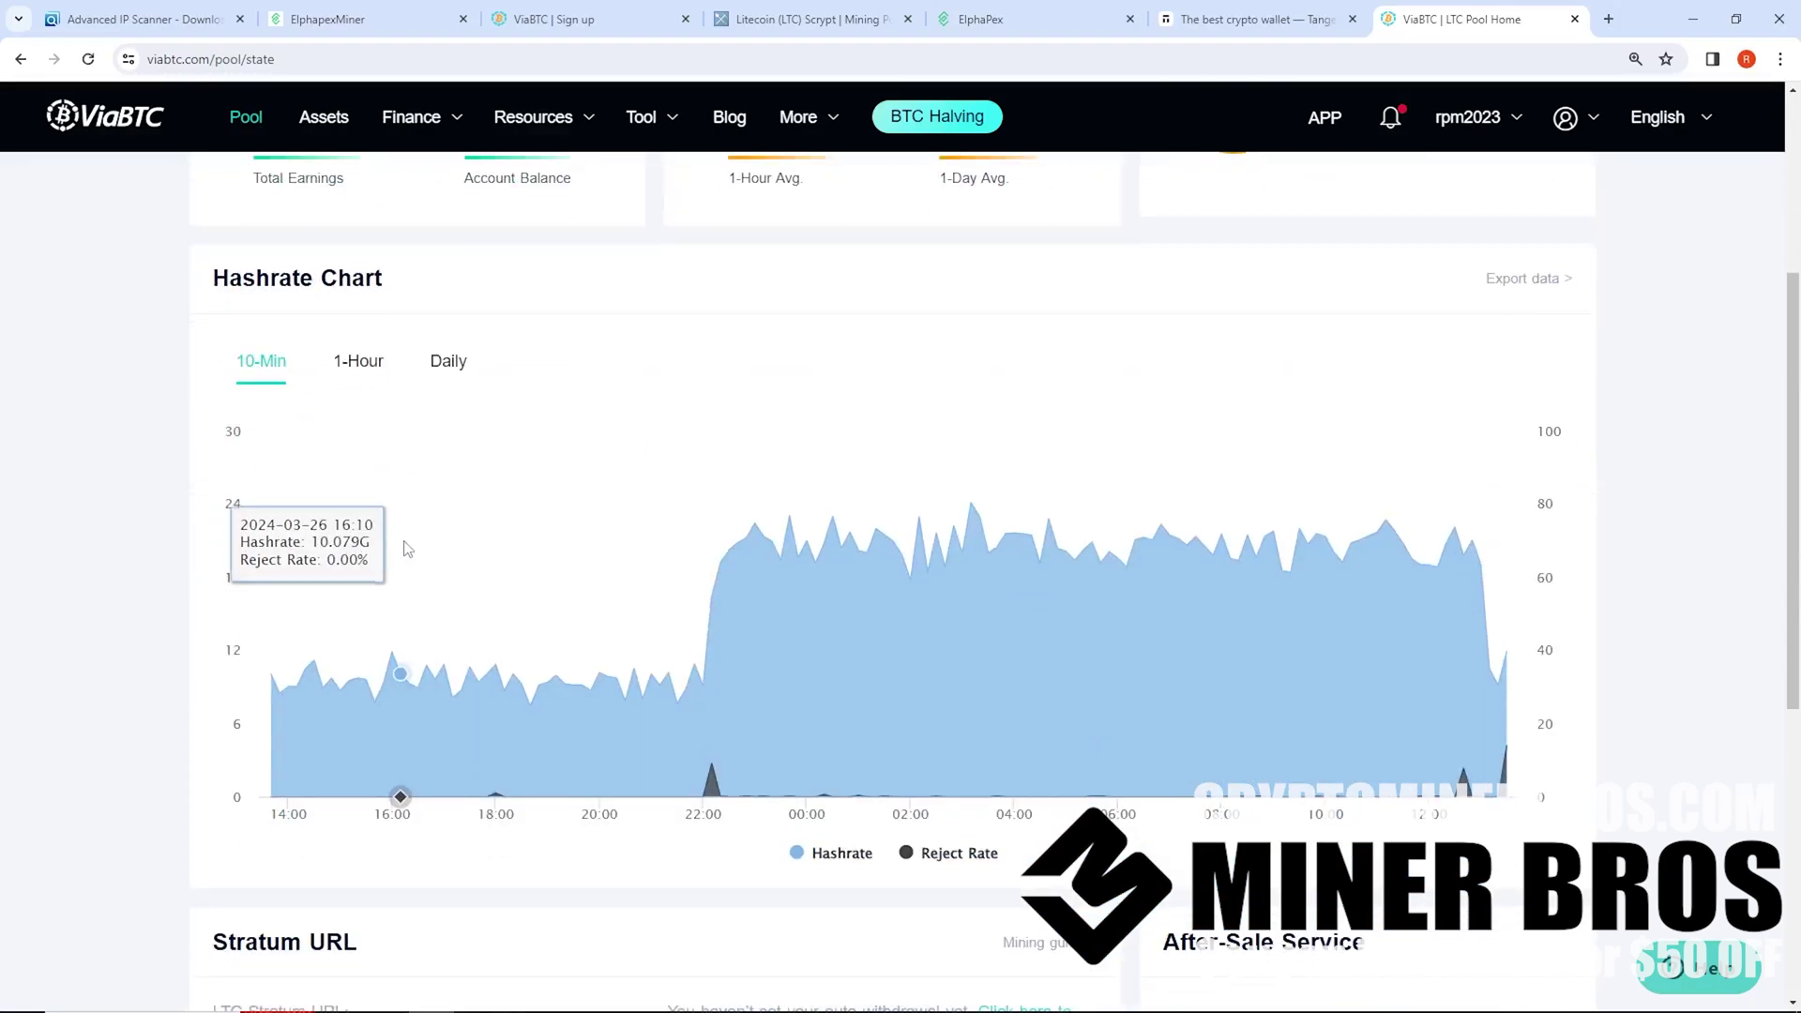
scroll(401, 551, up, 4)
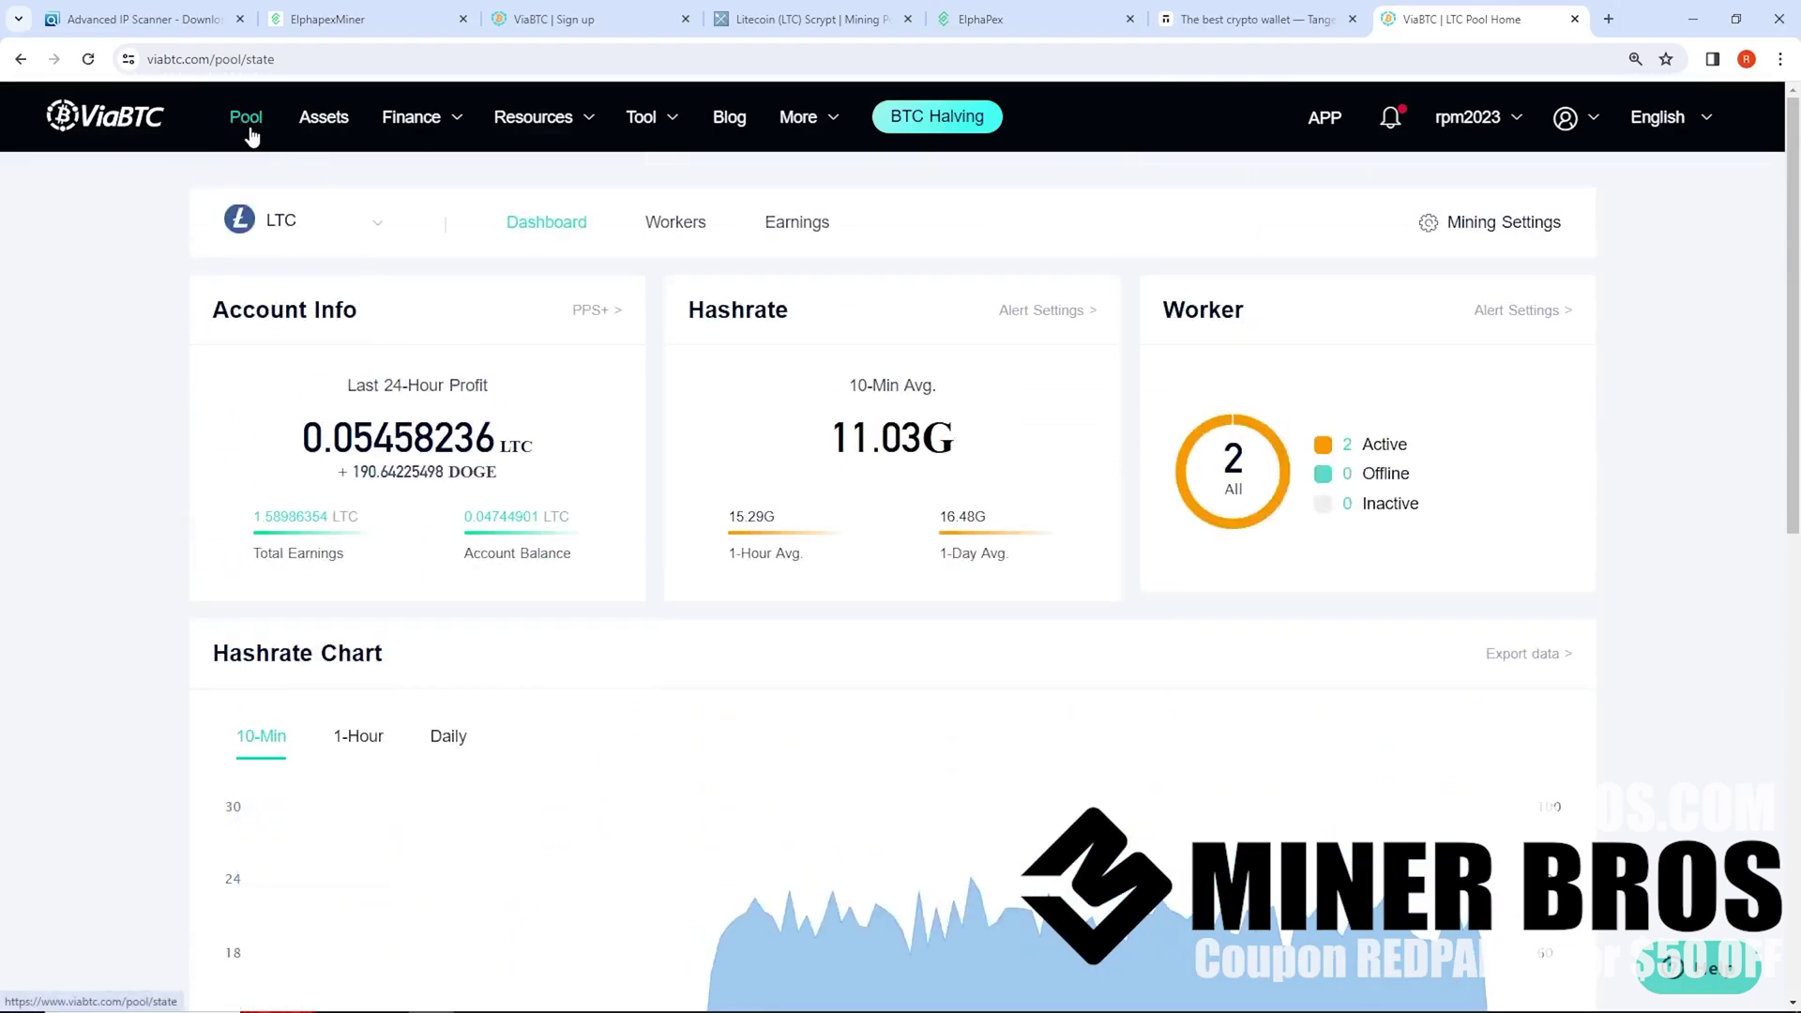
click(293, 240)
click(298, 514)
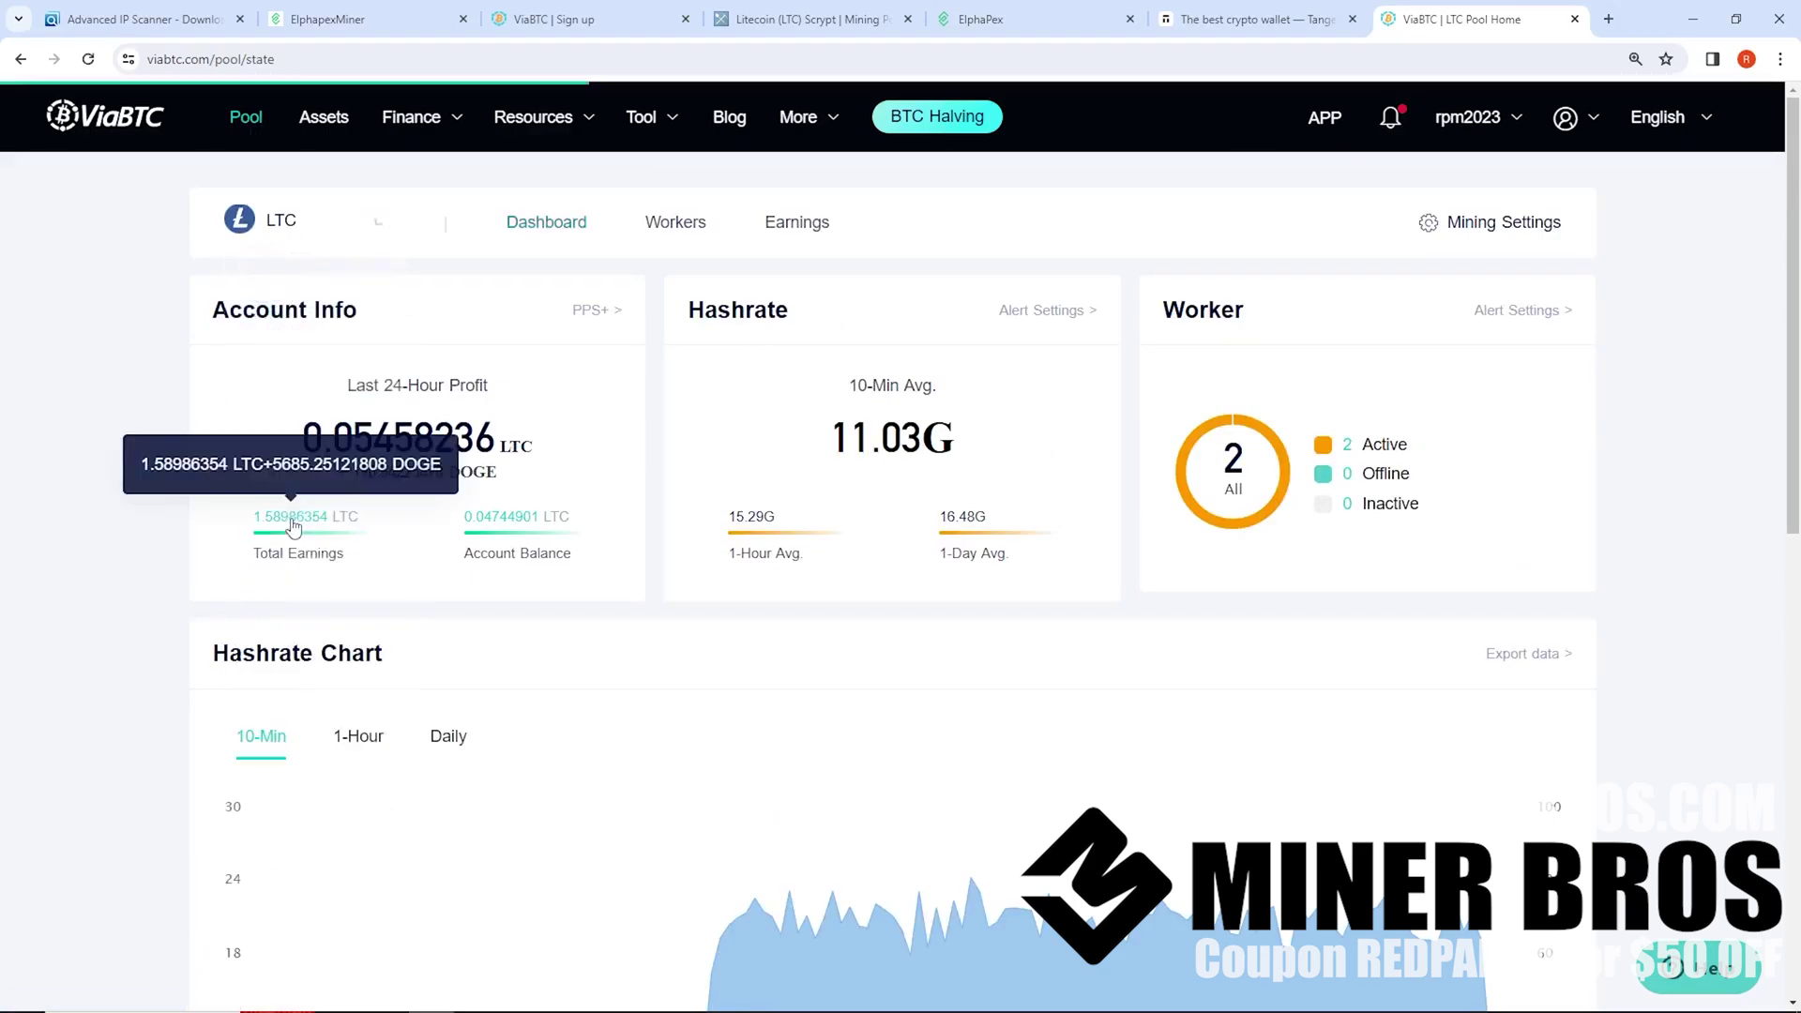
click(320, 242)
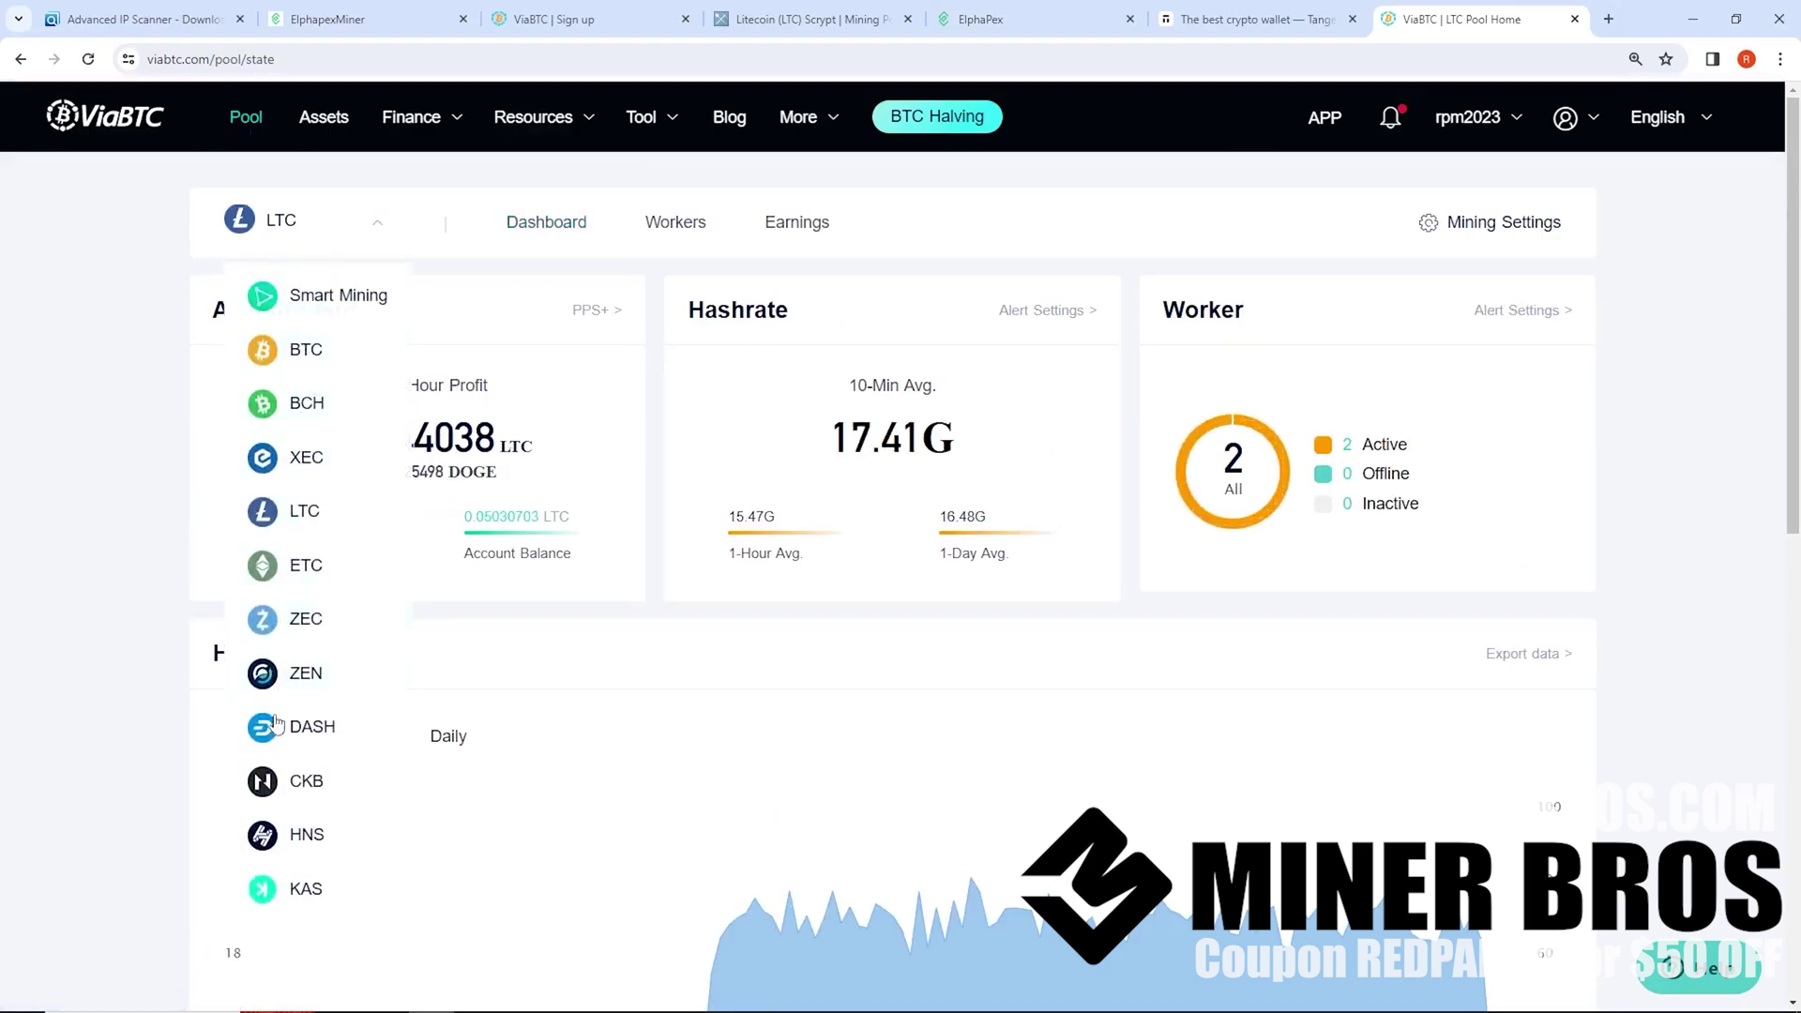
click(128, 611)
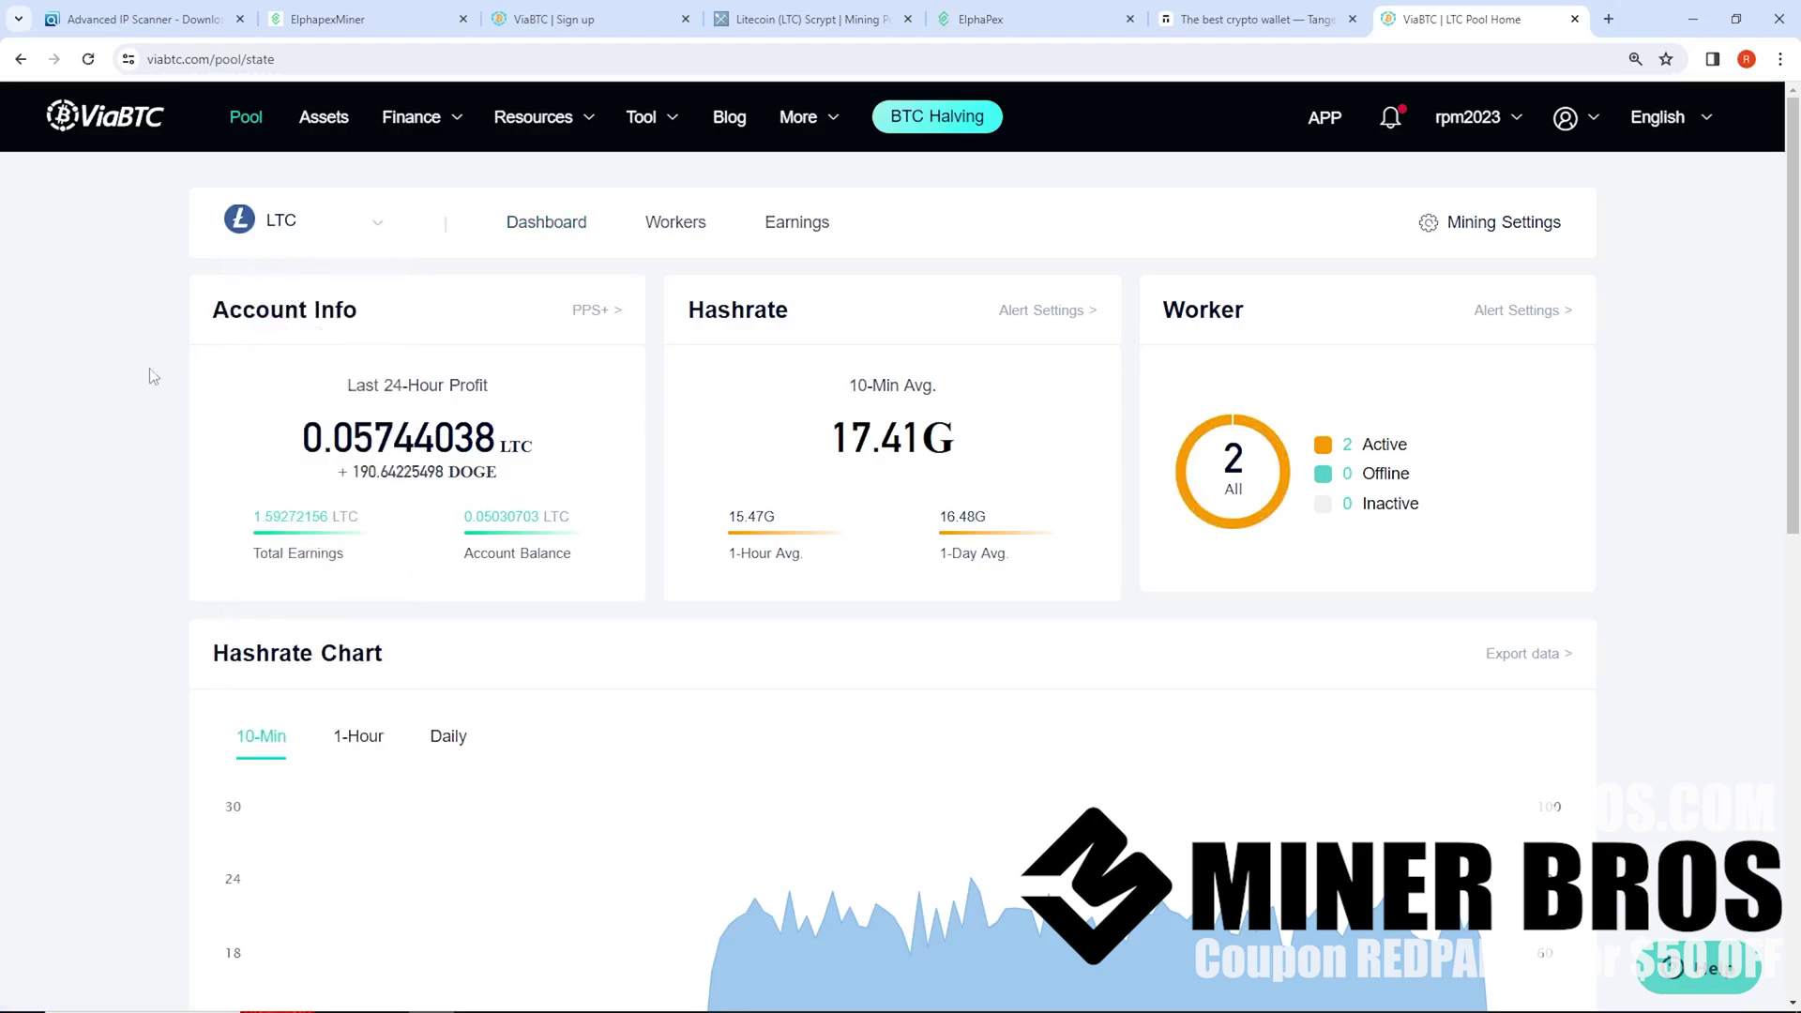
click(286, 251)
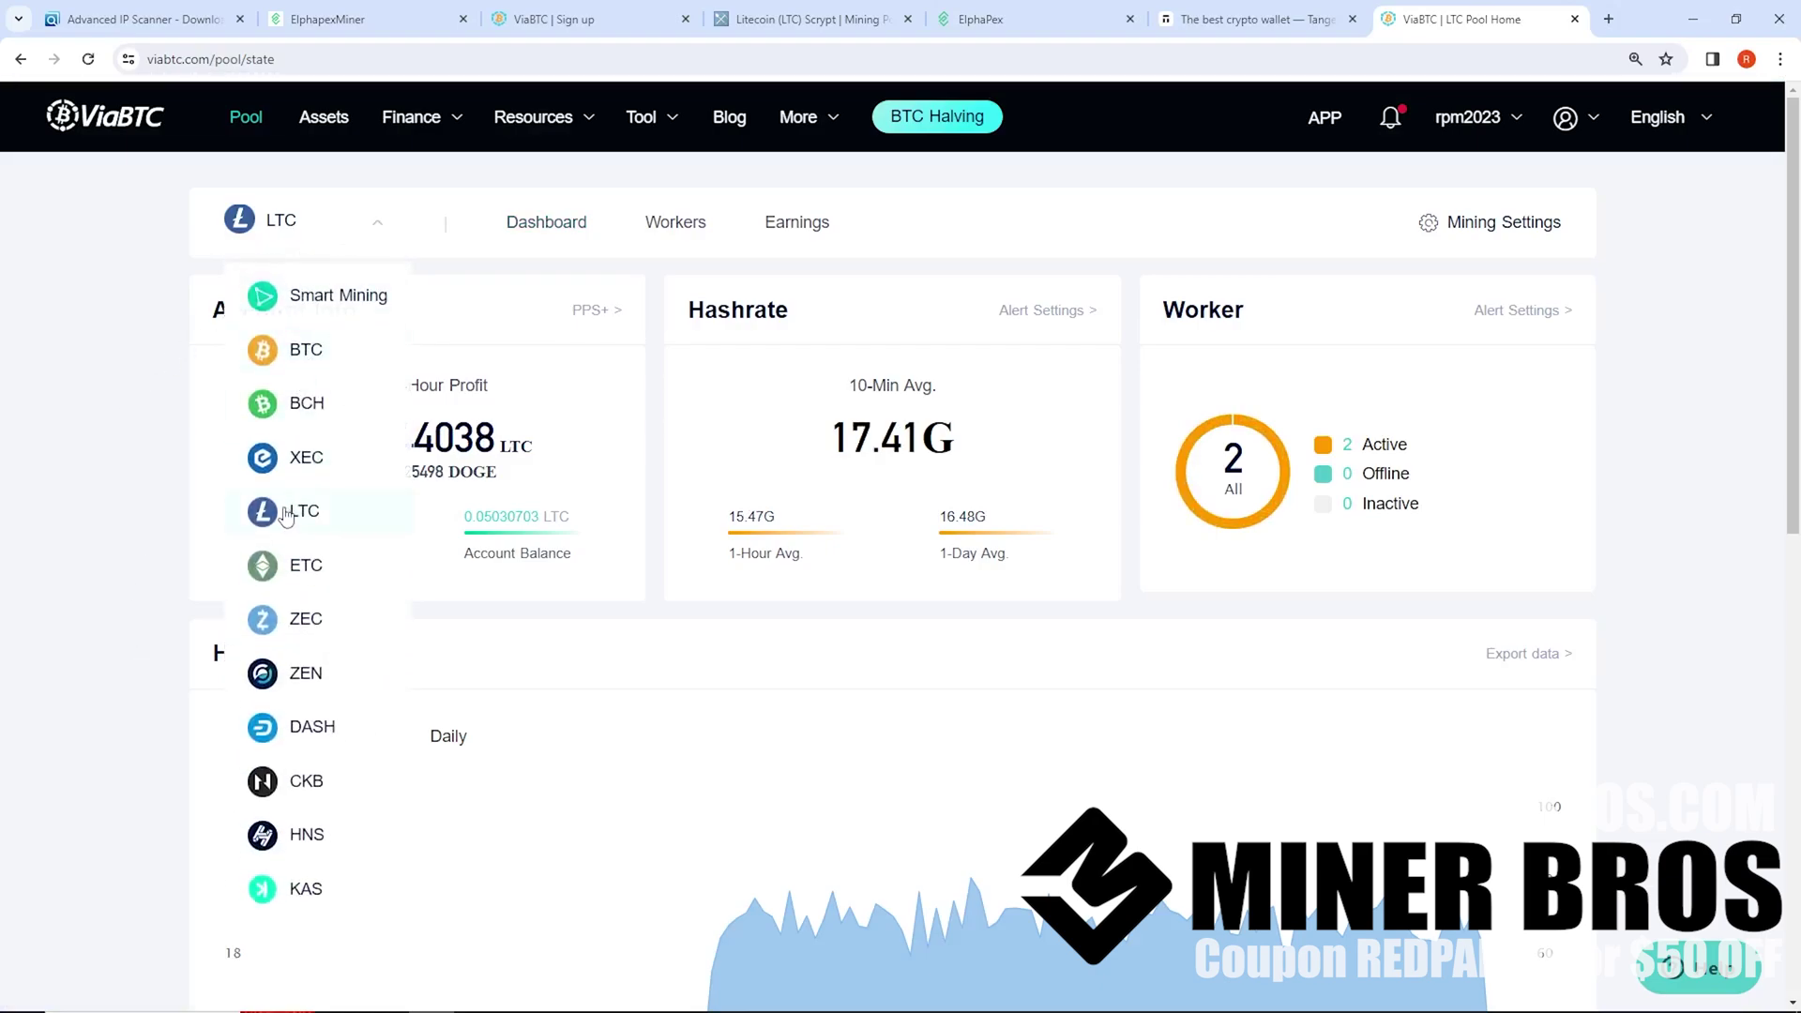
click(159, 589)
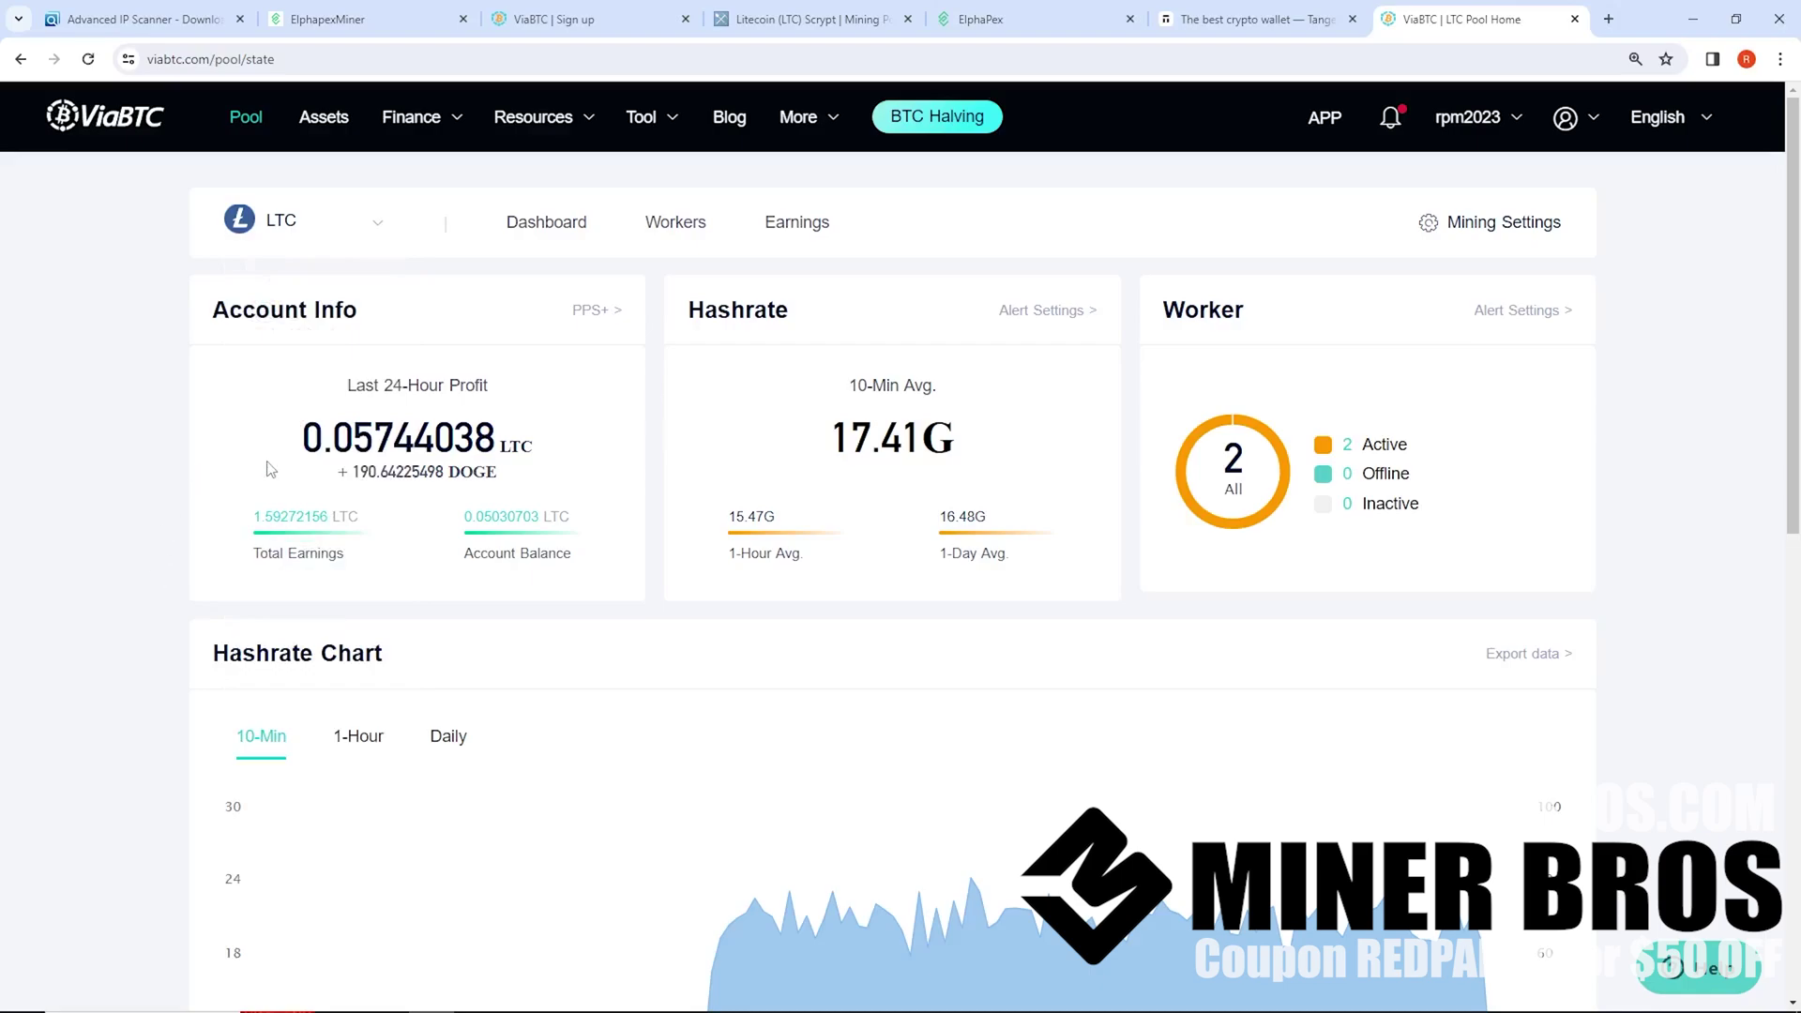
Copy the LTC stratum URL stratum+tcp://ltc.viabtc.io:3333 and return to the miner's pool settings
scroll(272, 469, down, 10)
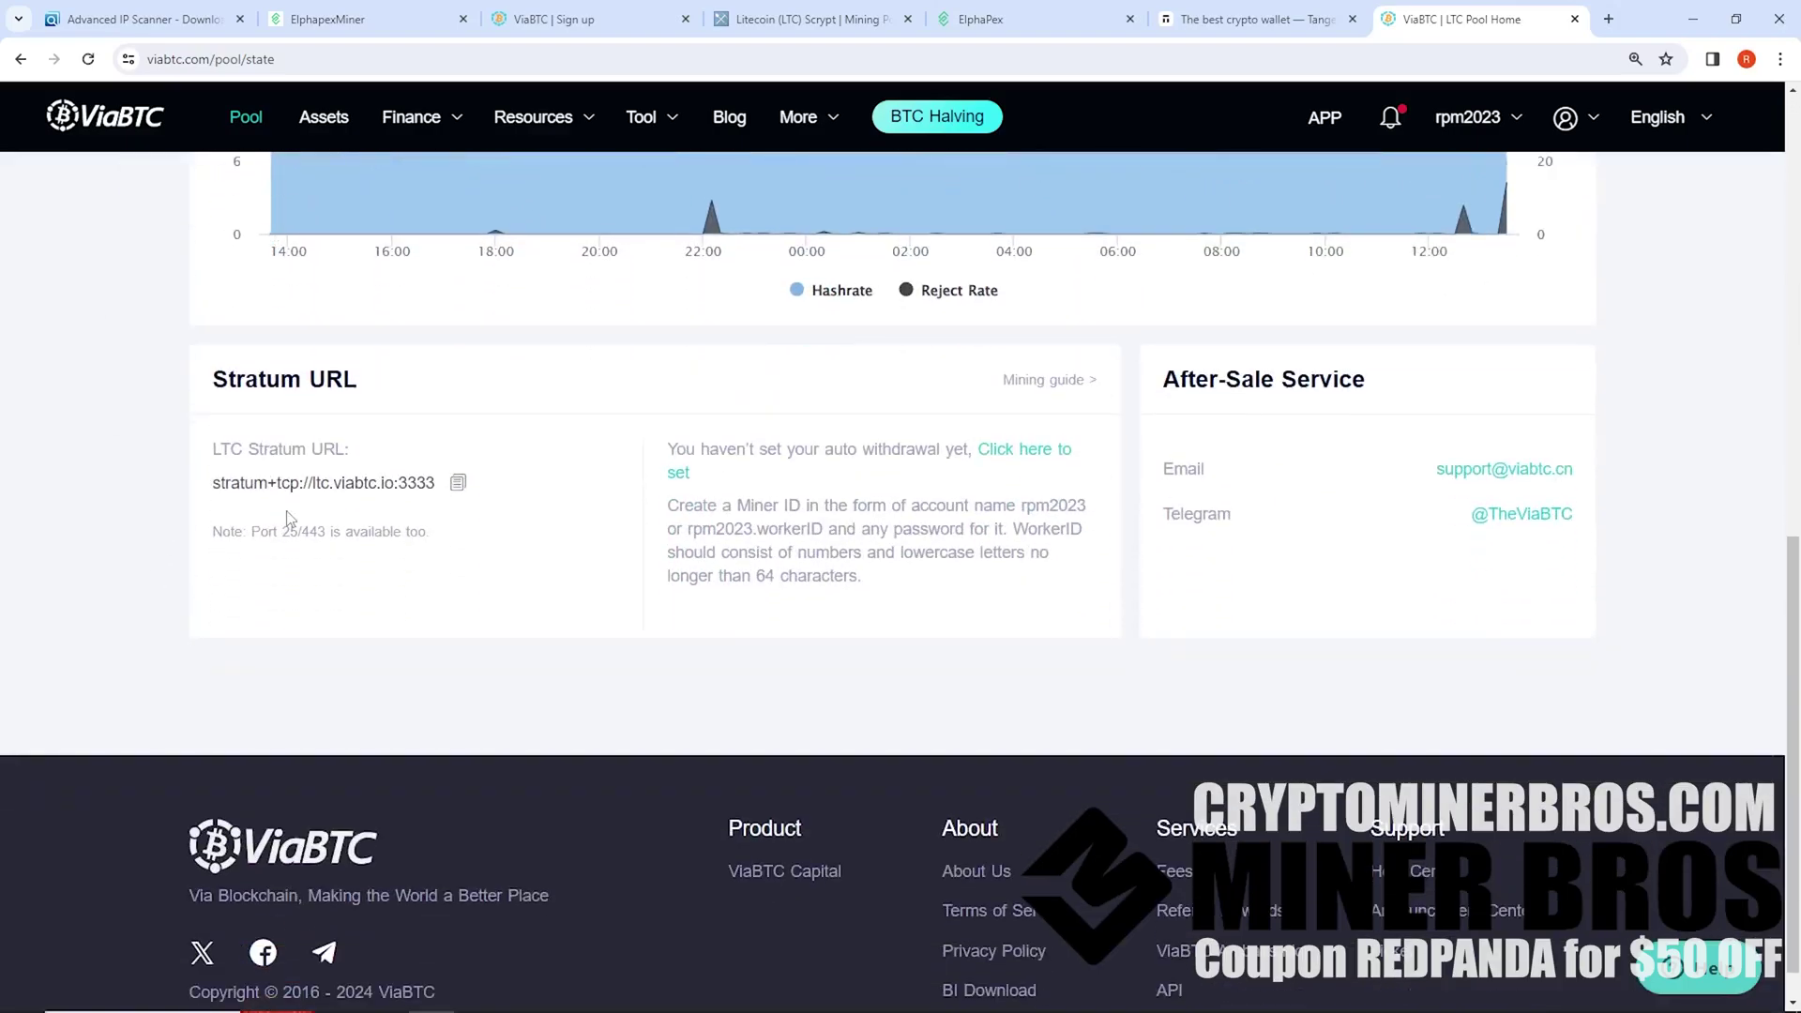
drag(223, 390, 385, 438)
click(456, 473)
click(459, 486)
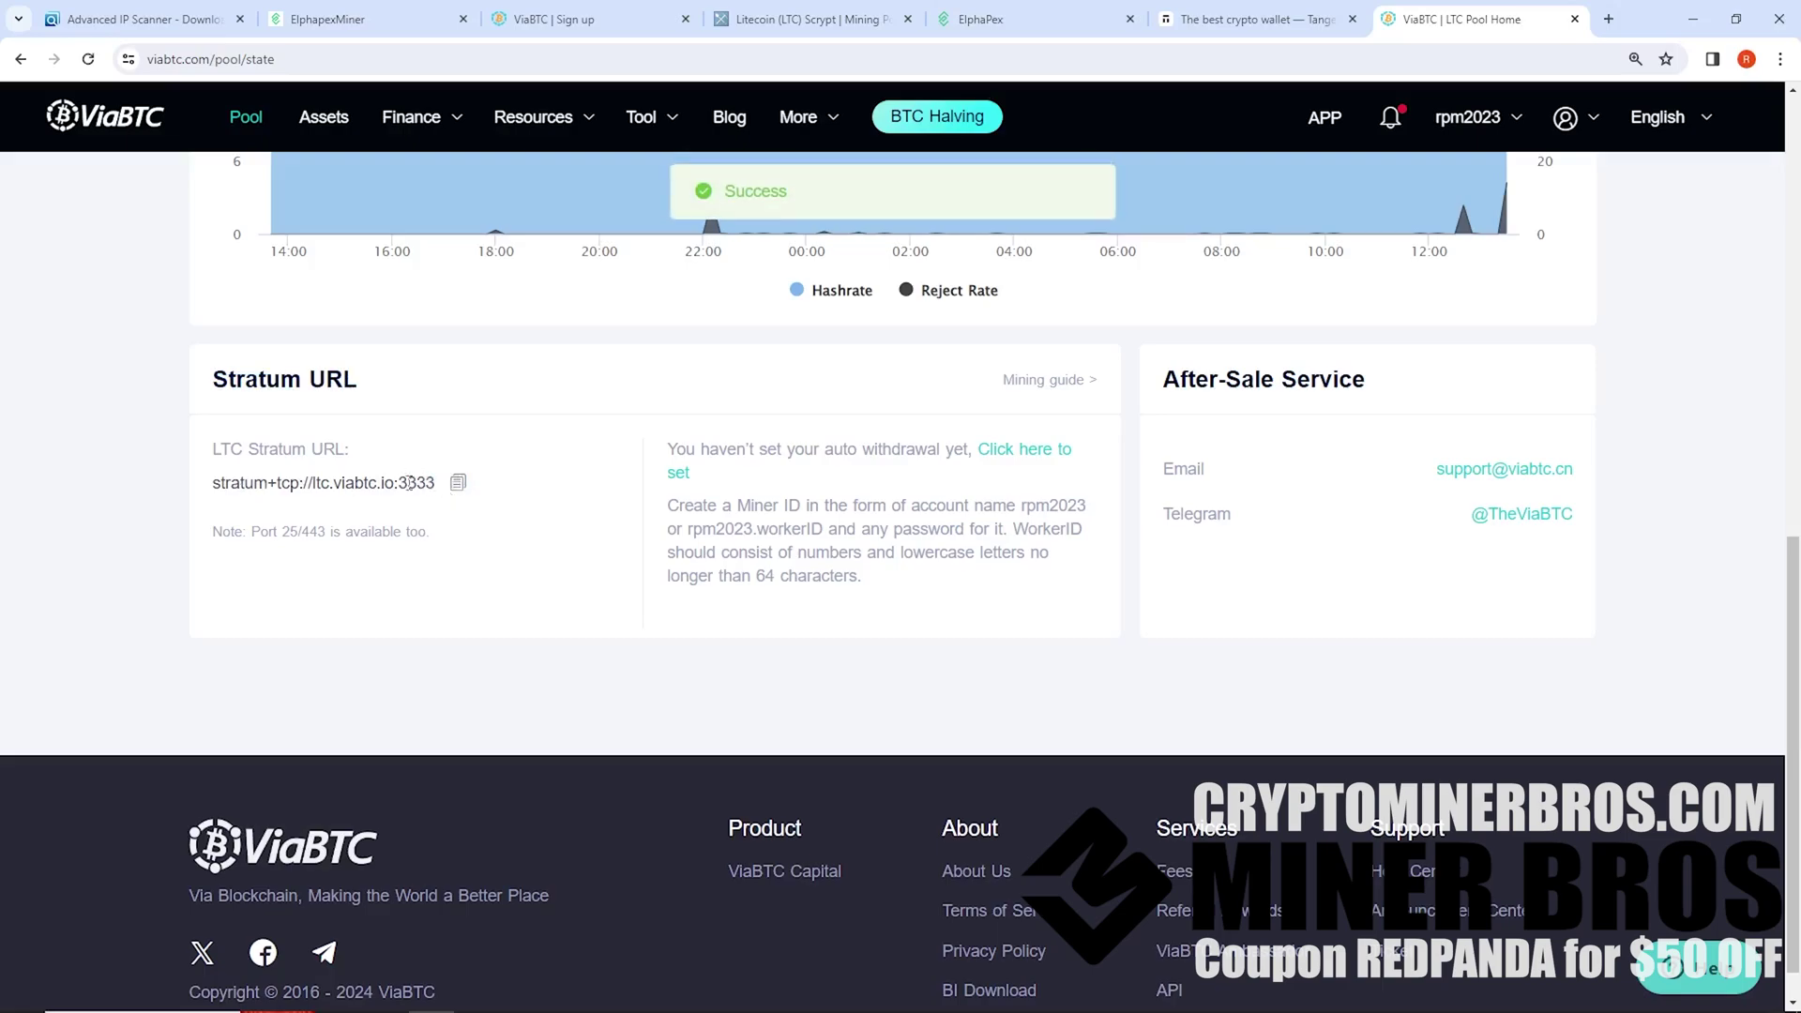
drag(434, 483, 310, 483)
click(422, 483)
drag(437, 483, 225, 483)
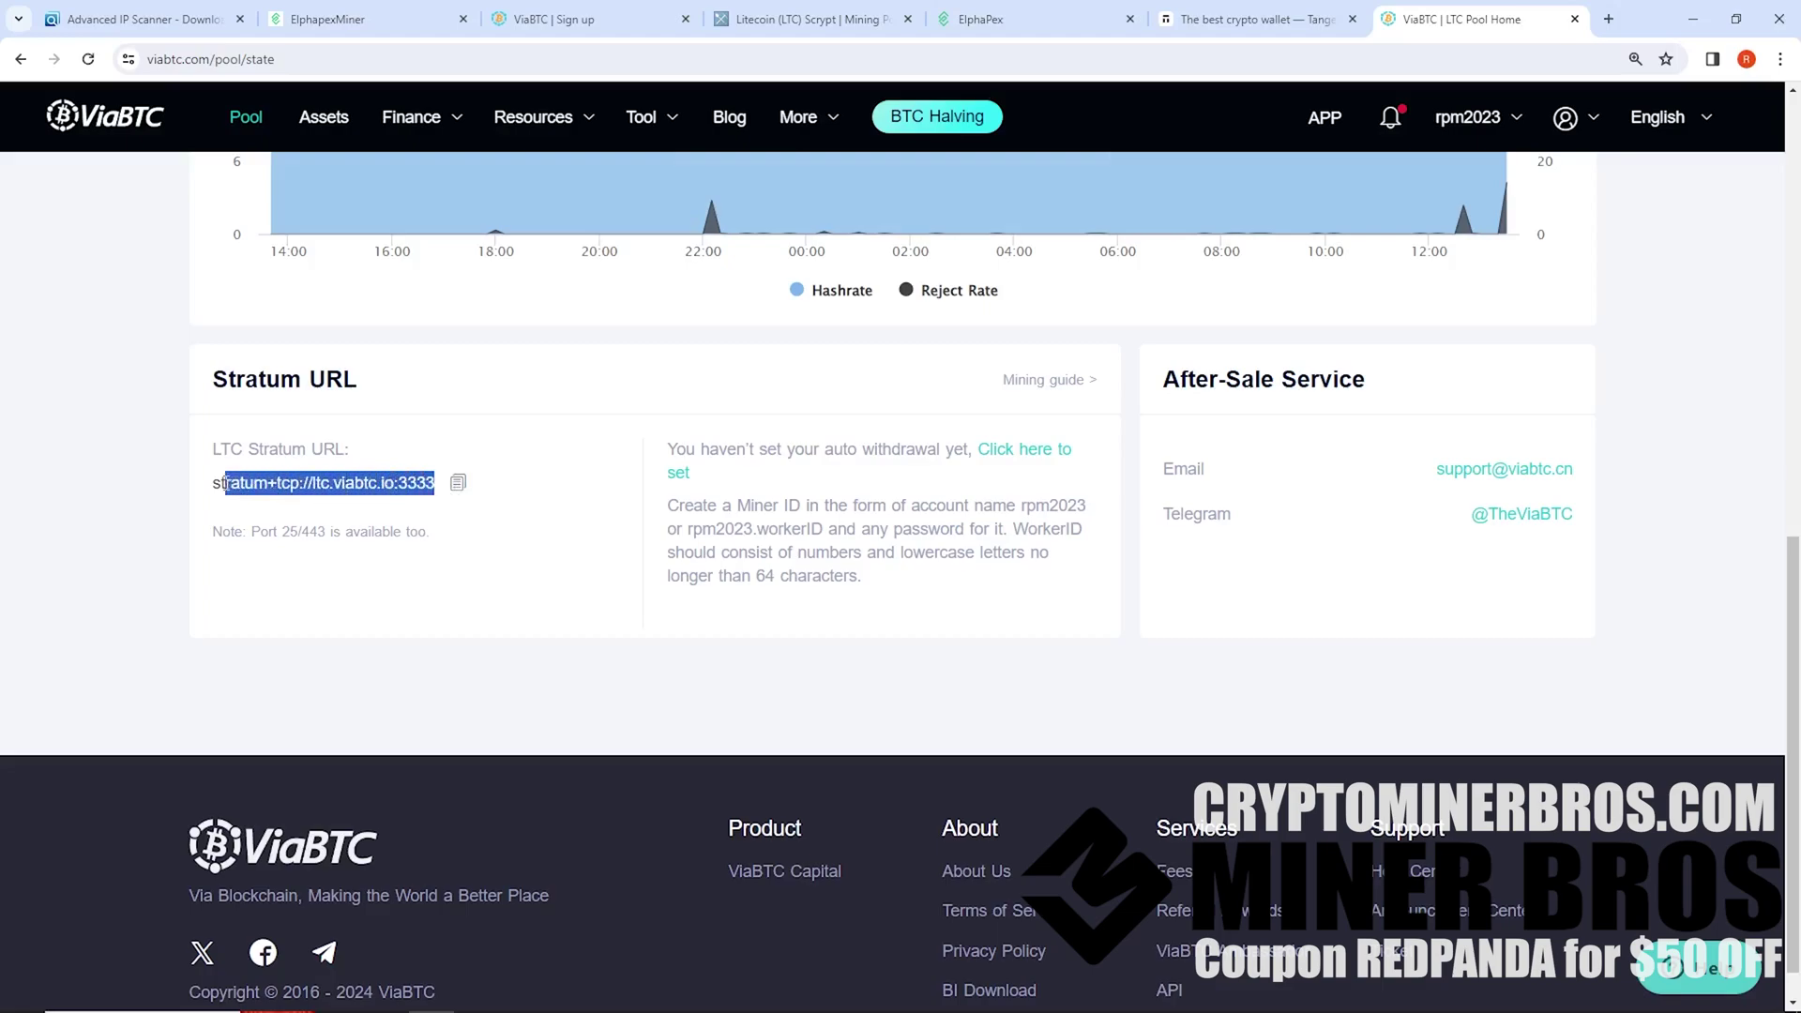
click(379, 23)
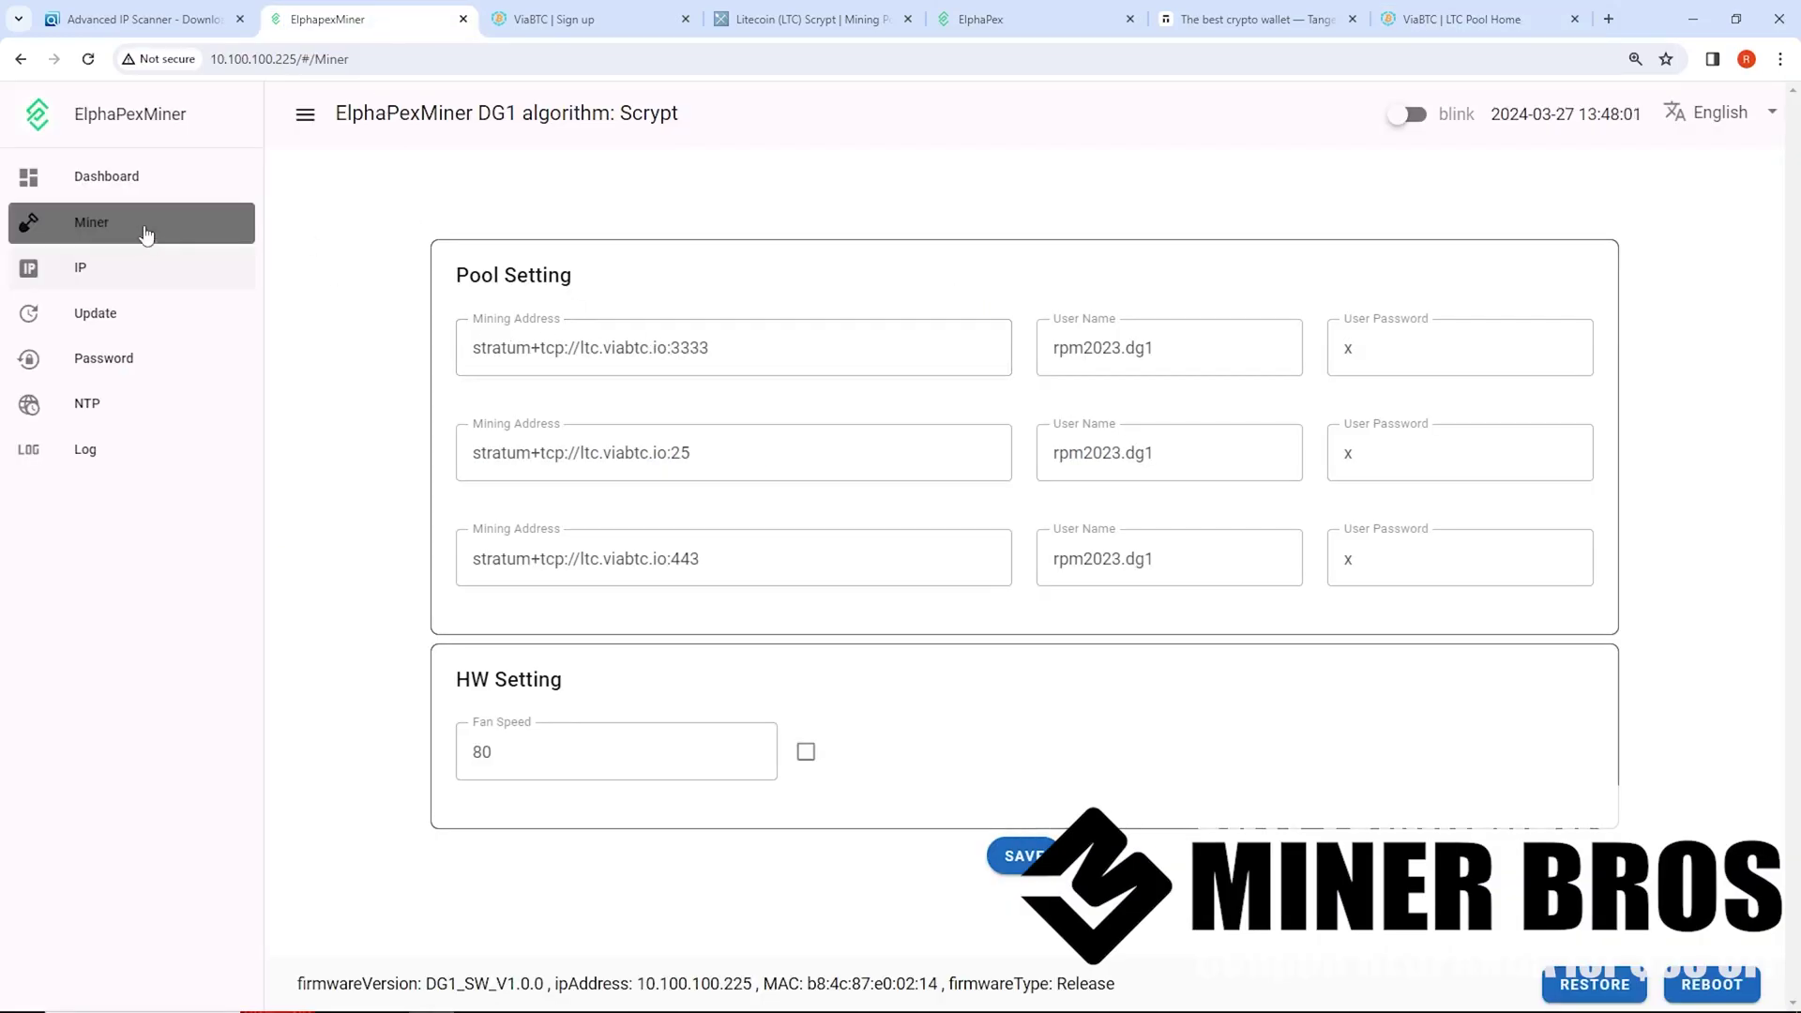
drag(785, 345, 282, 350)
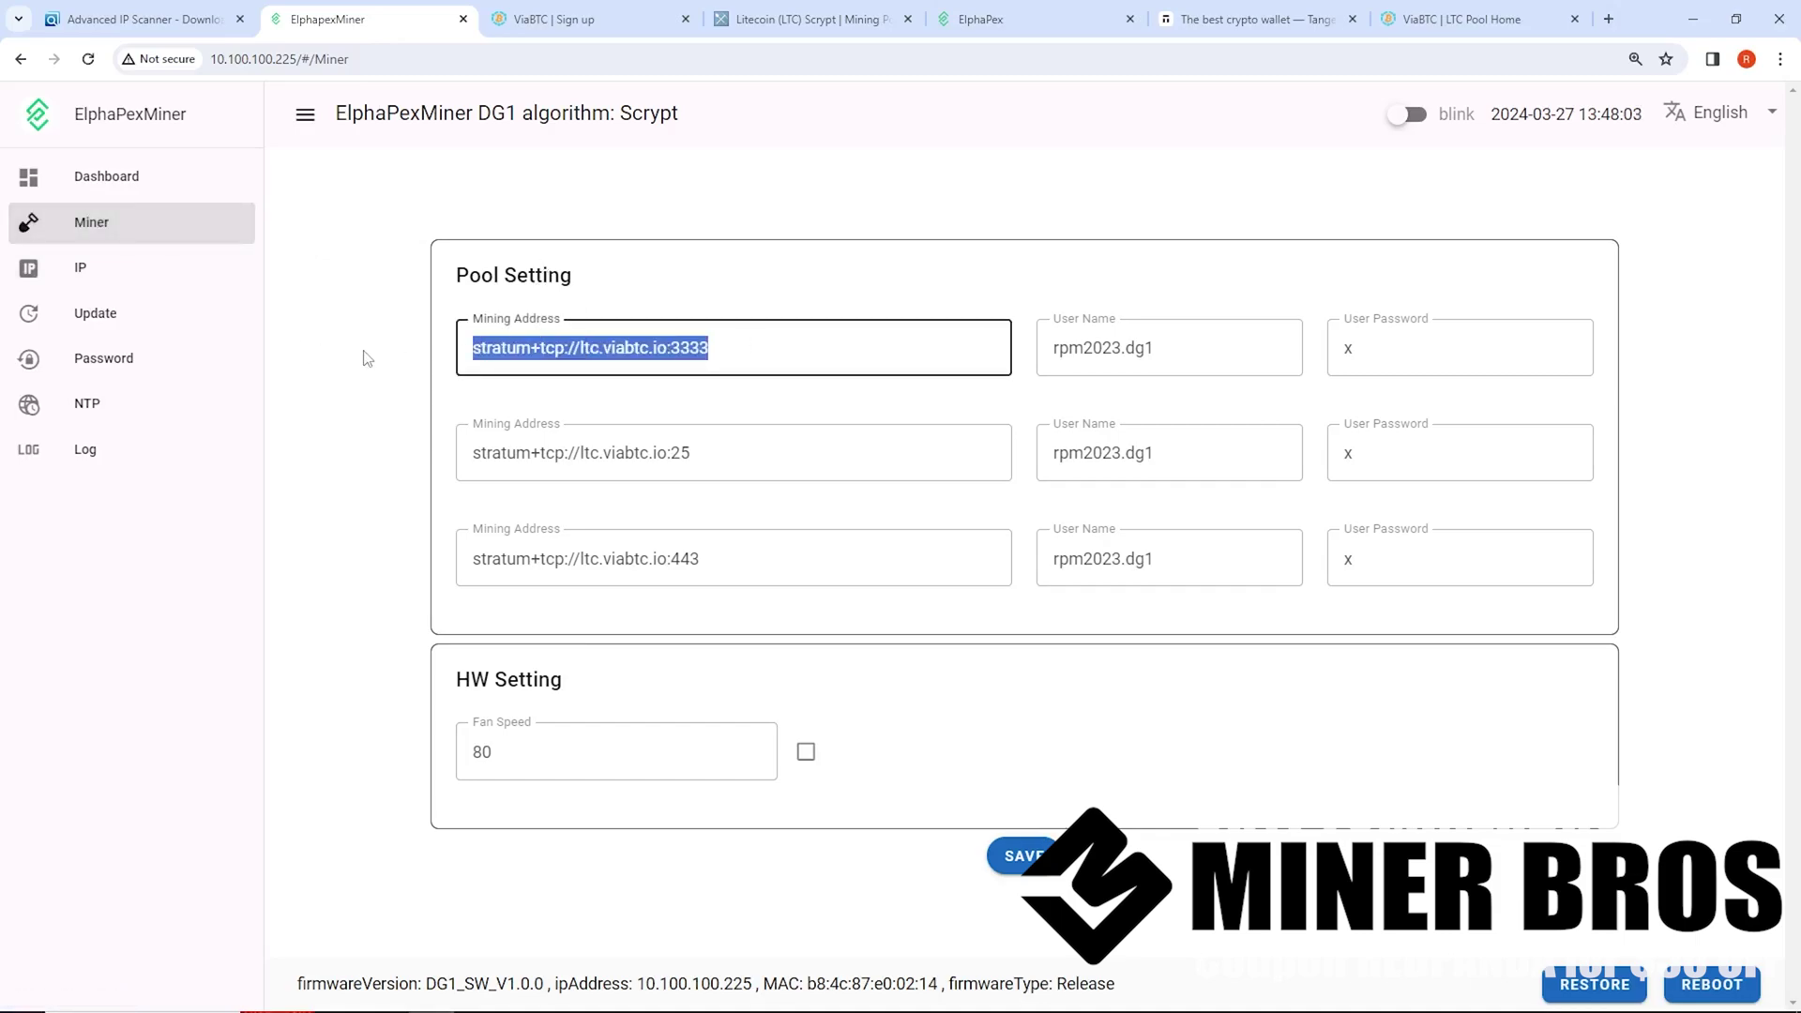
key(End)
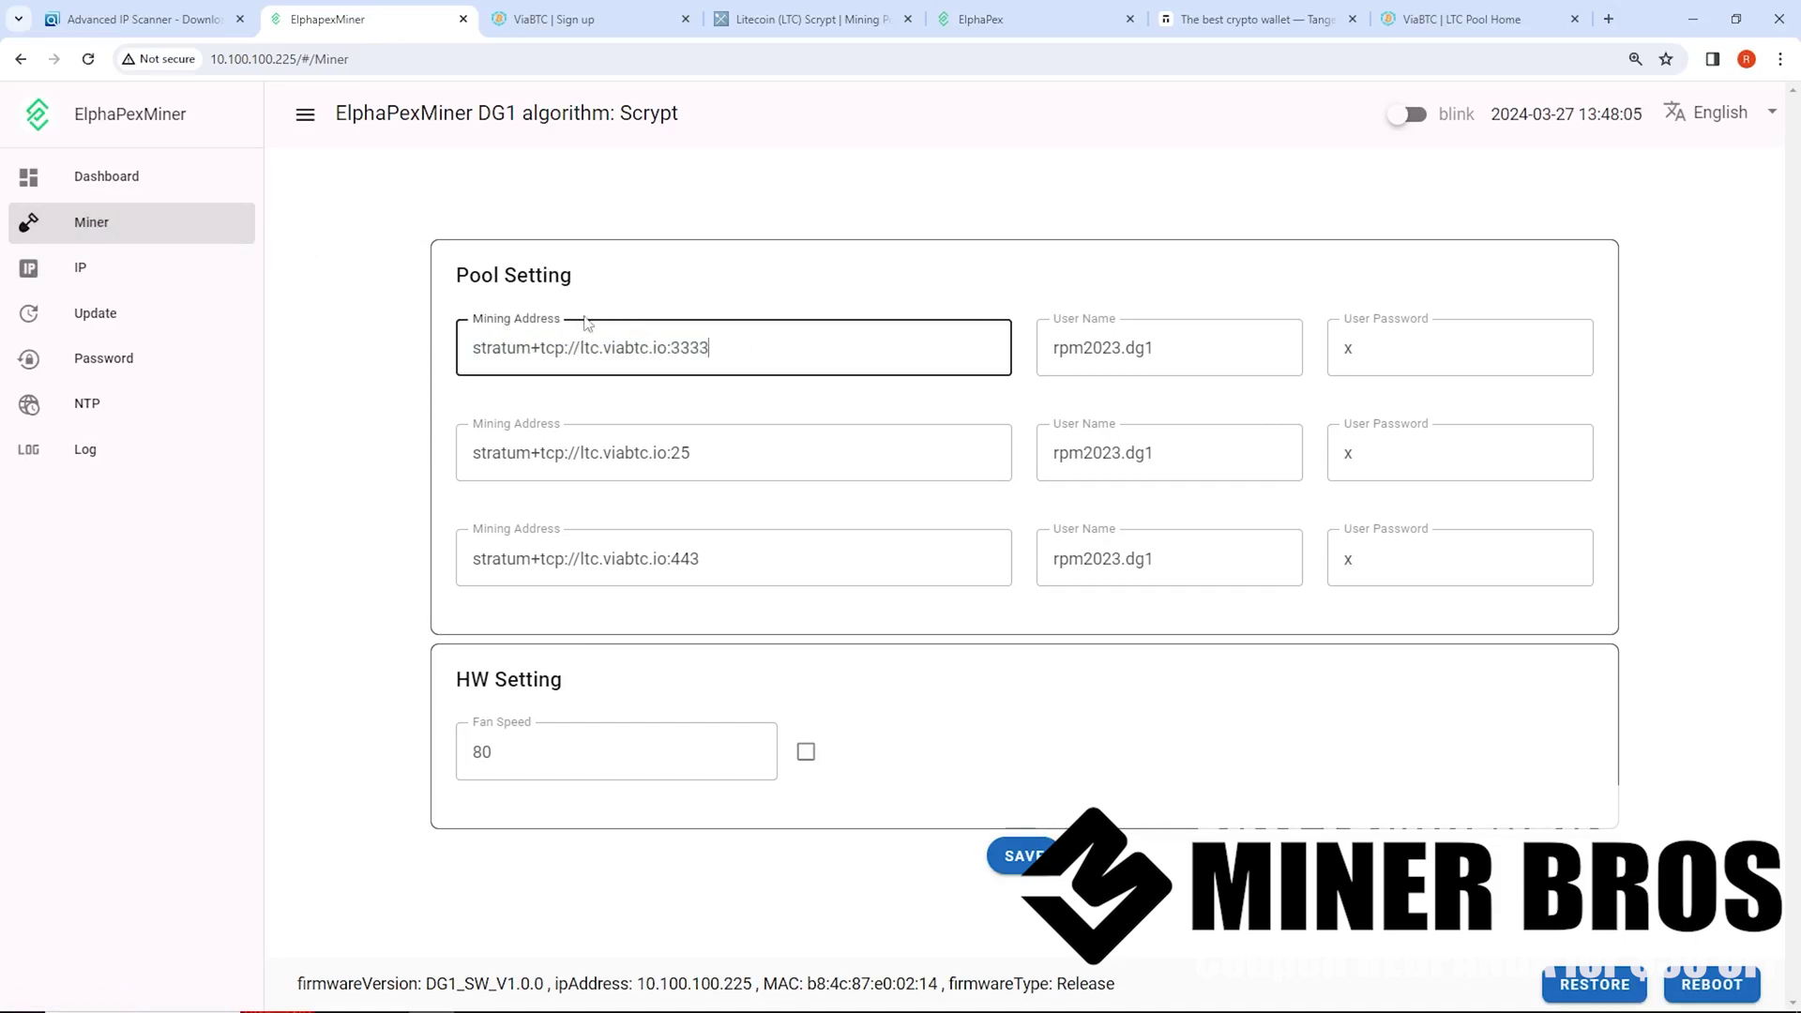
click(537, 13)
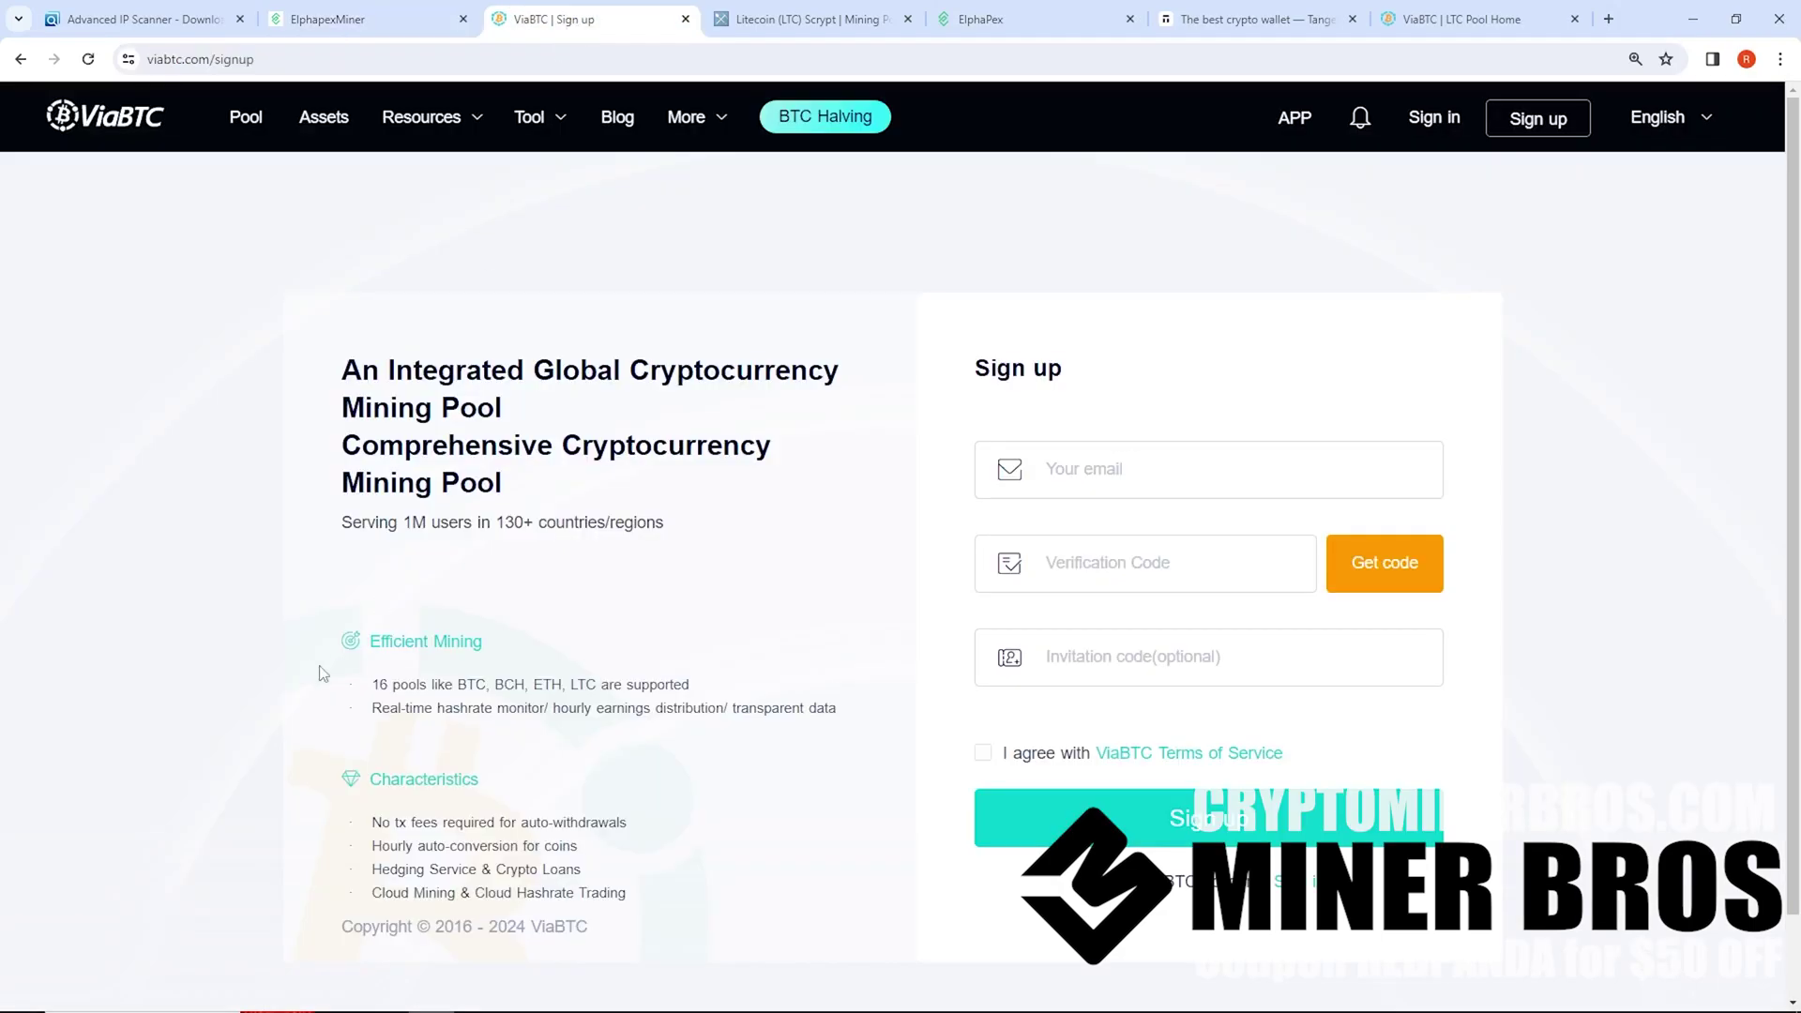
click(994, 19)
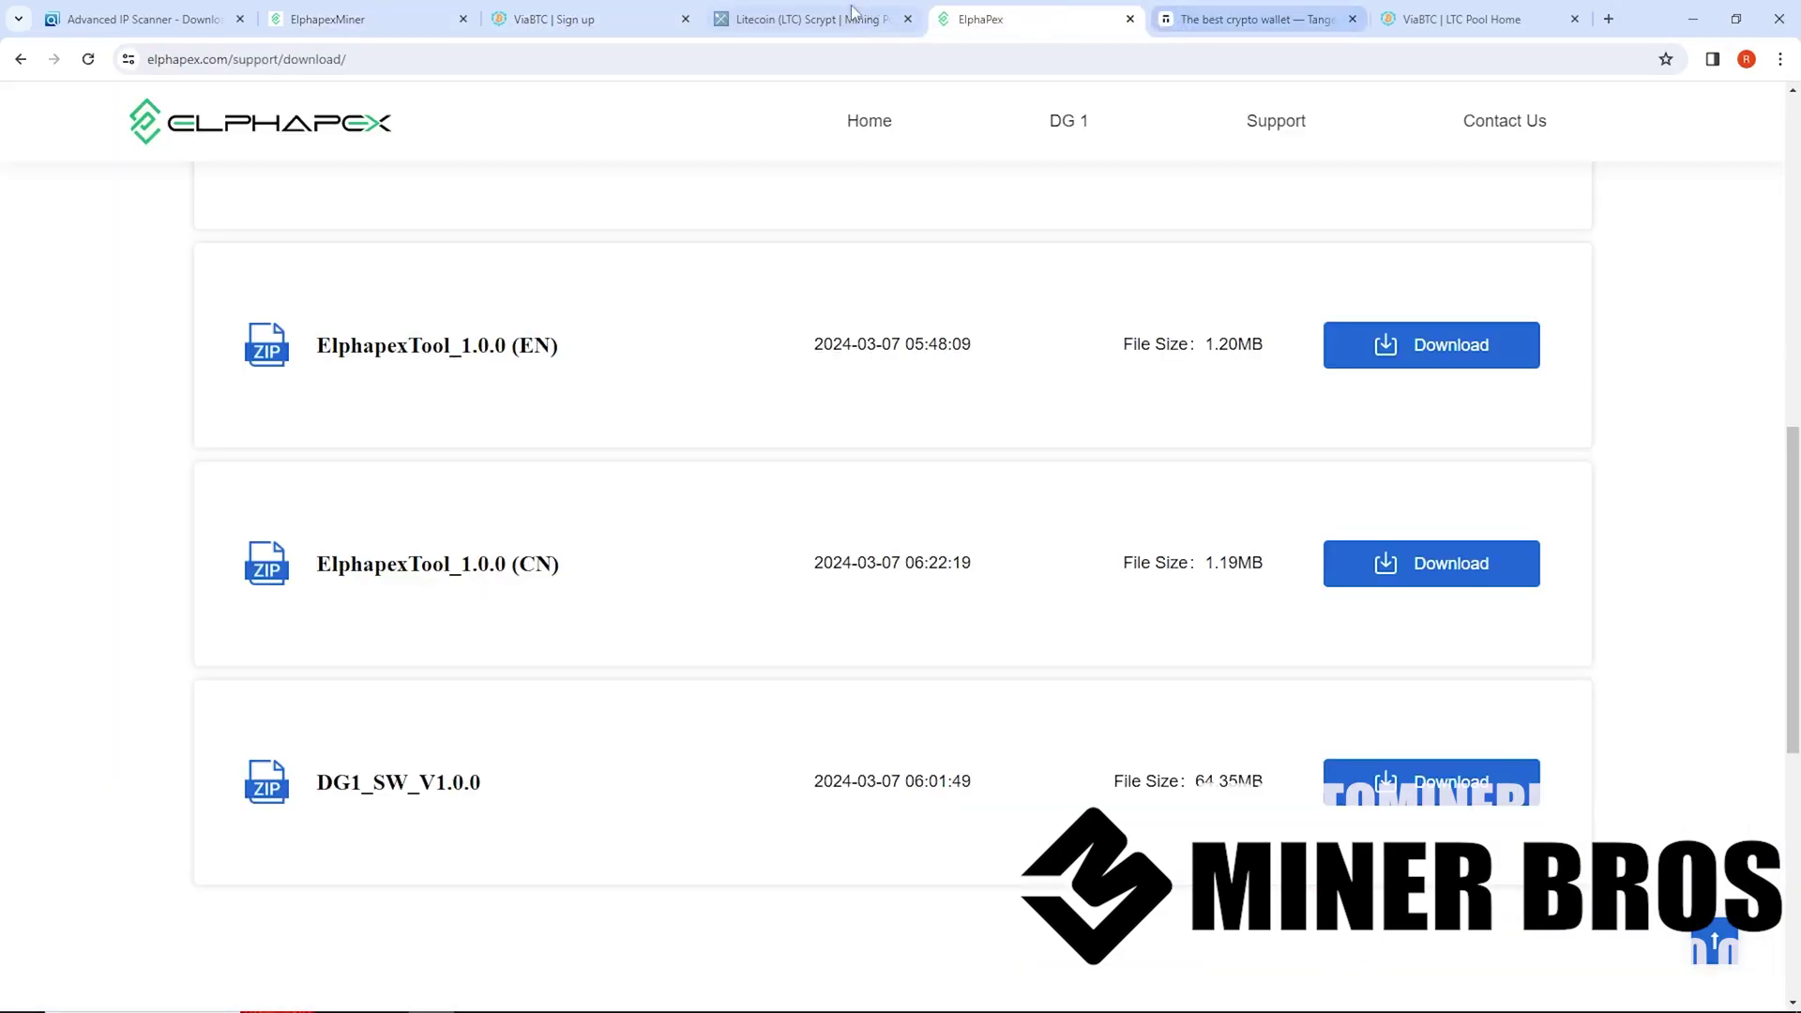
click(1189, 19)
click(1463, 19)
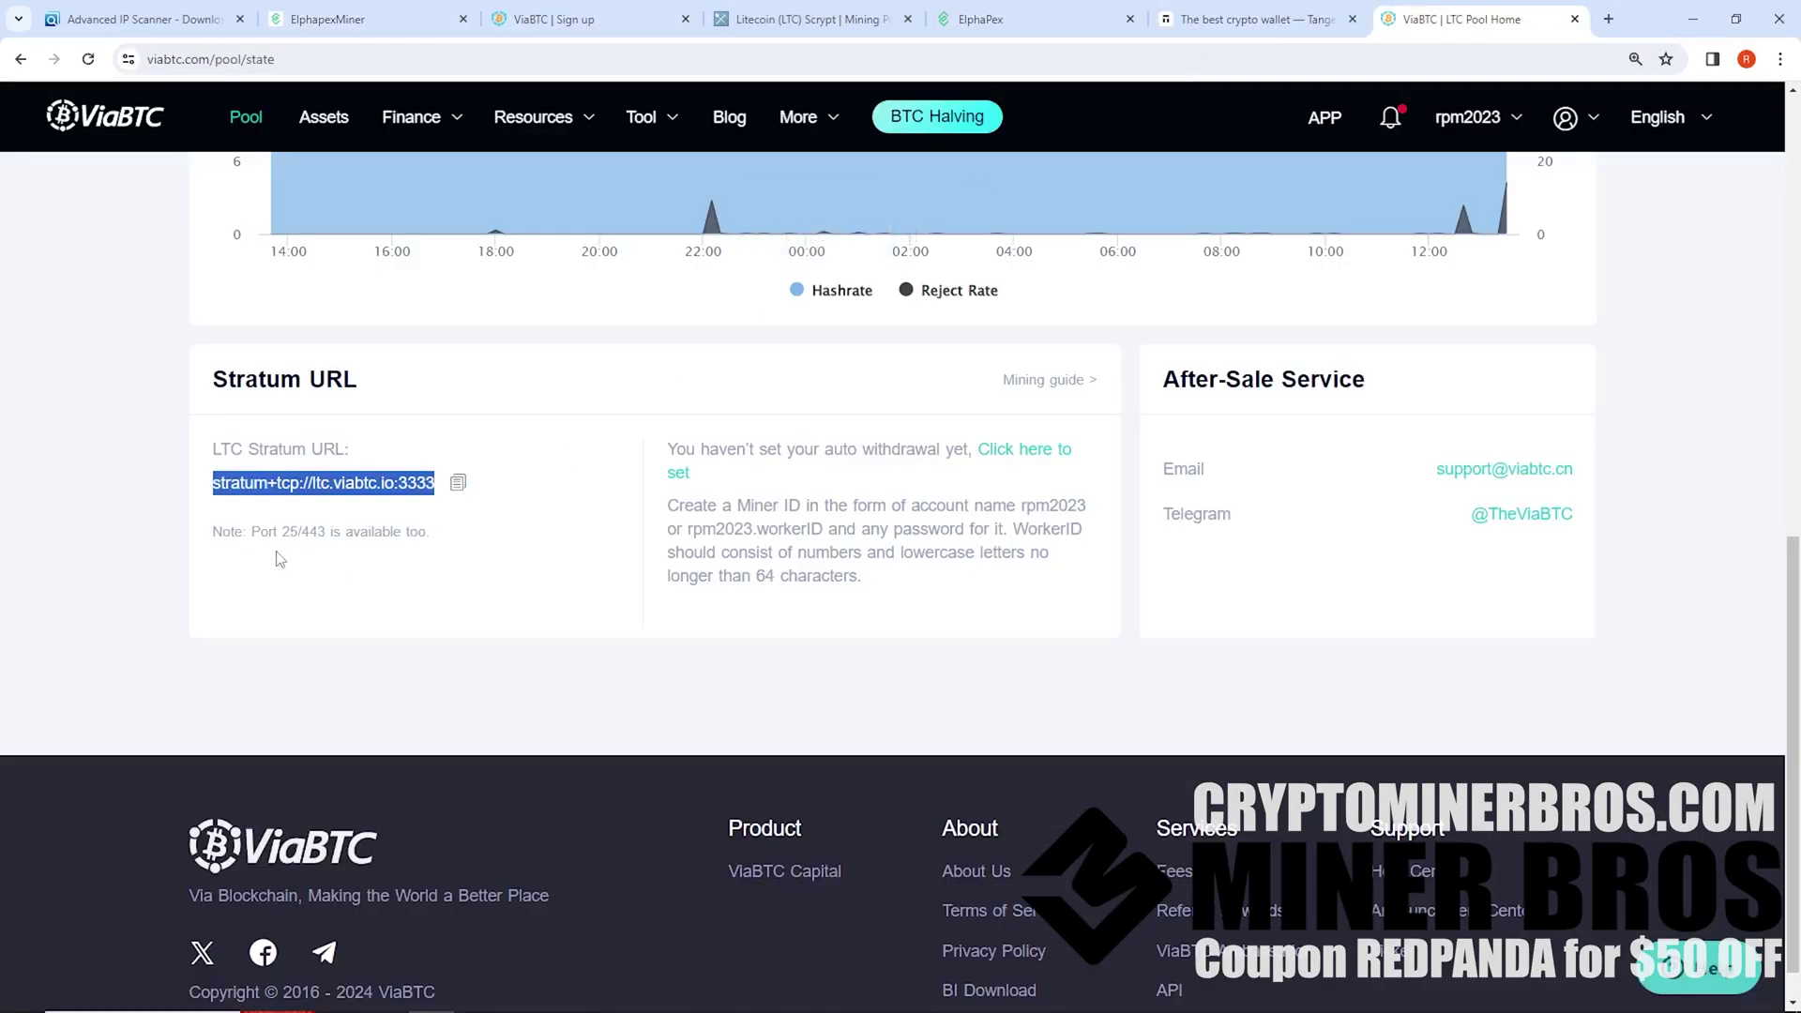
drag(276, 536, 326, 525)
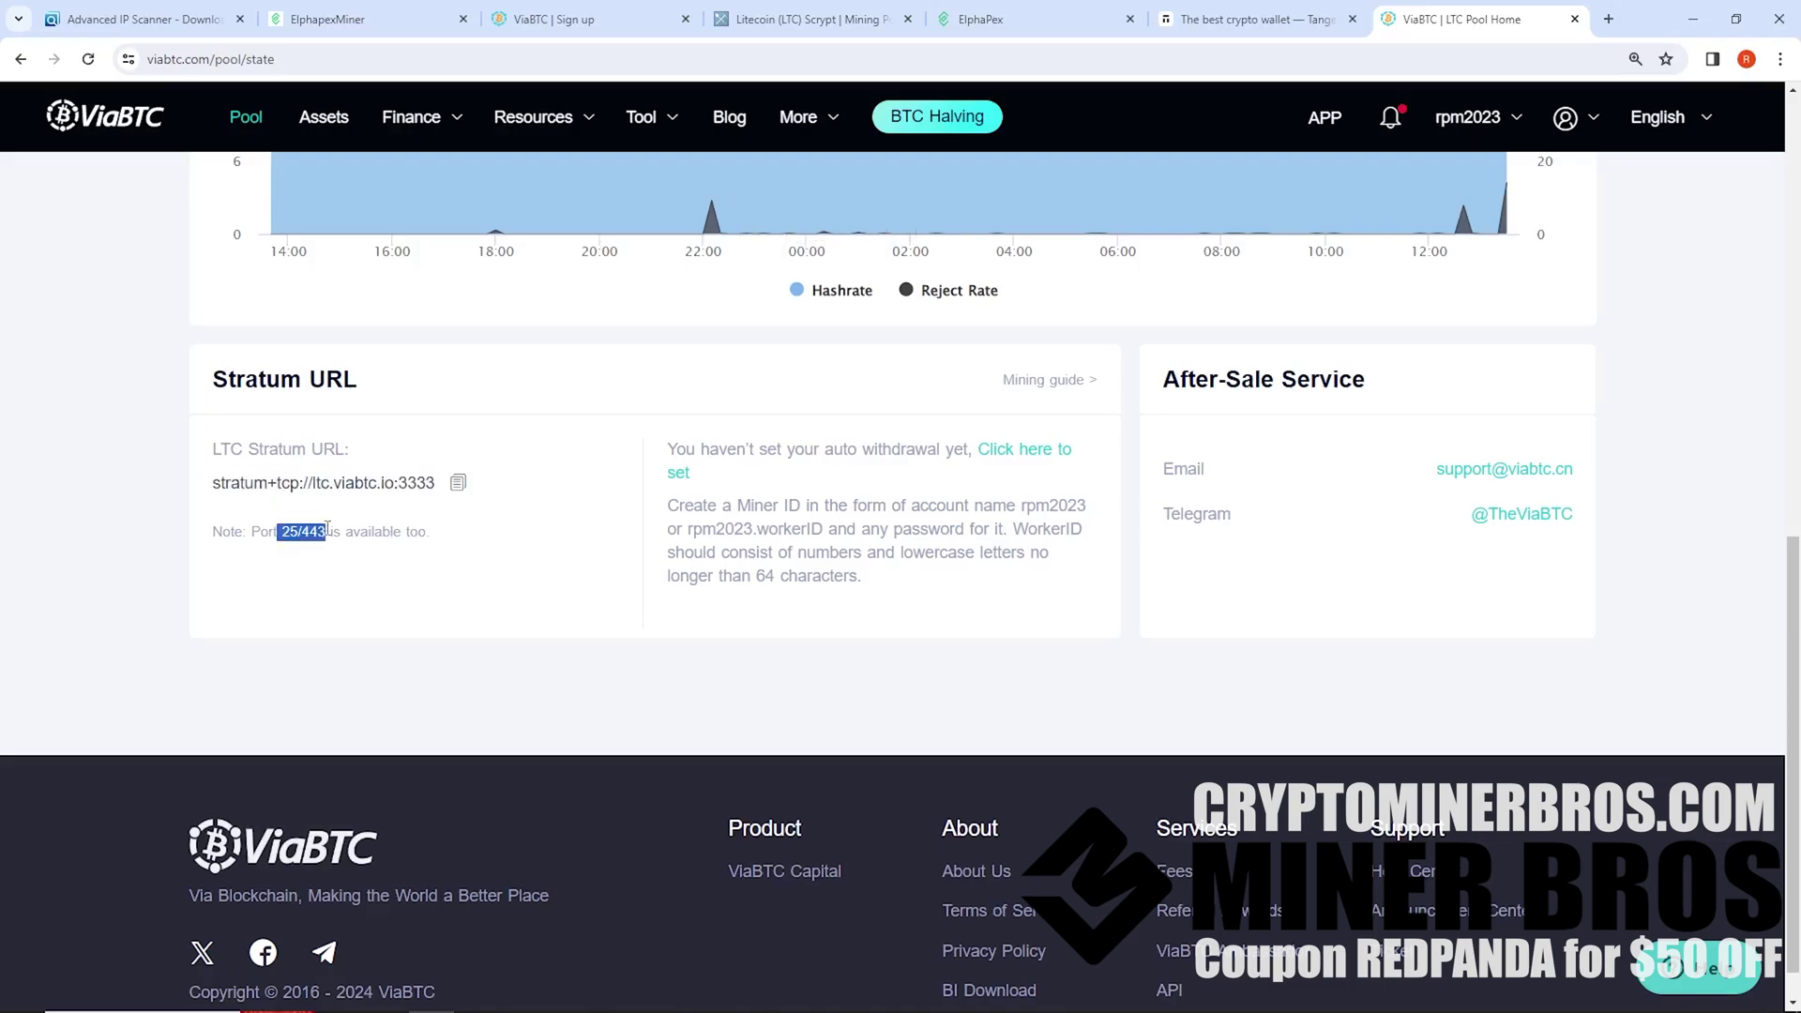
click(345, 19)
click(723, 452)
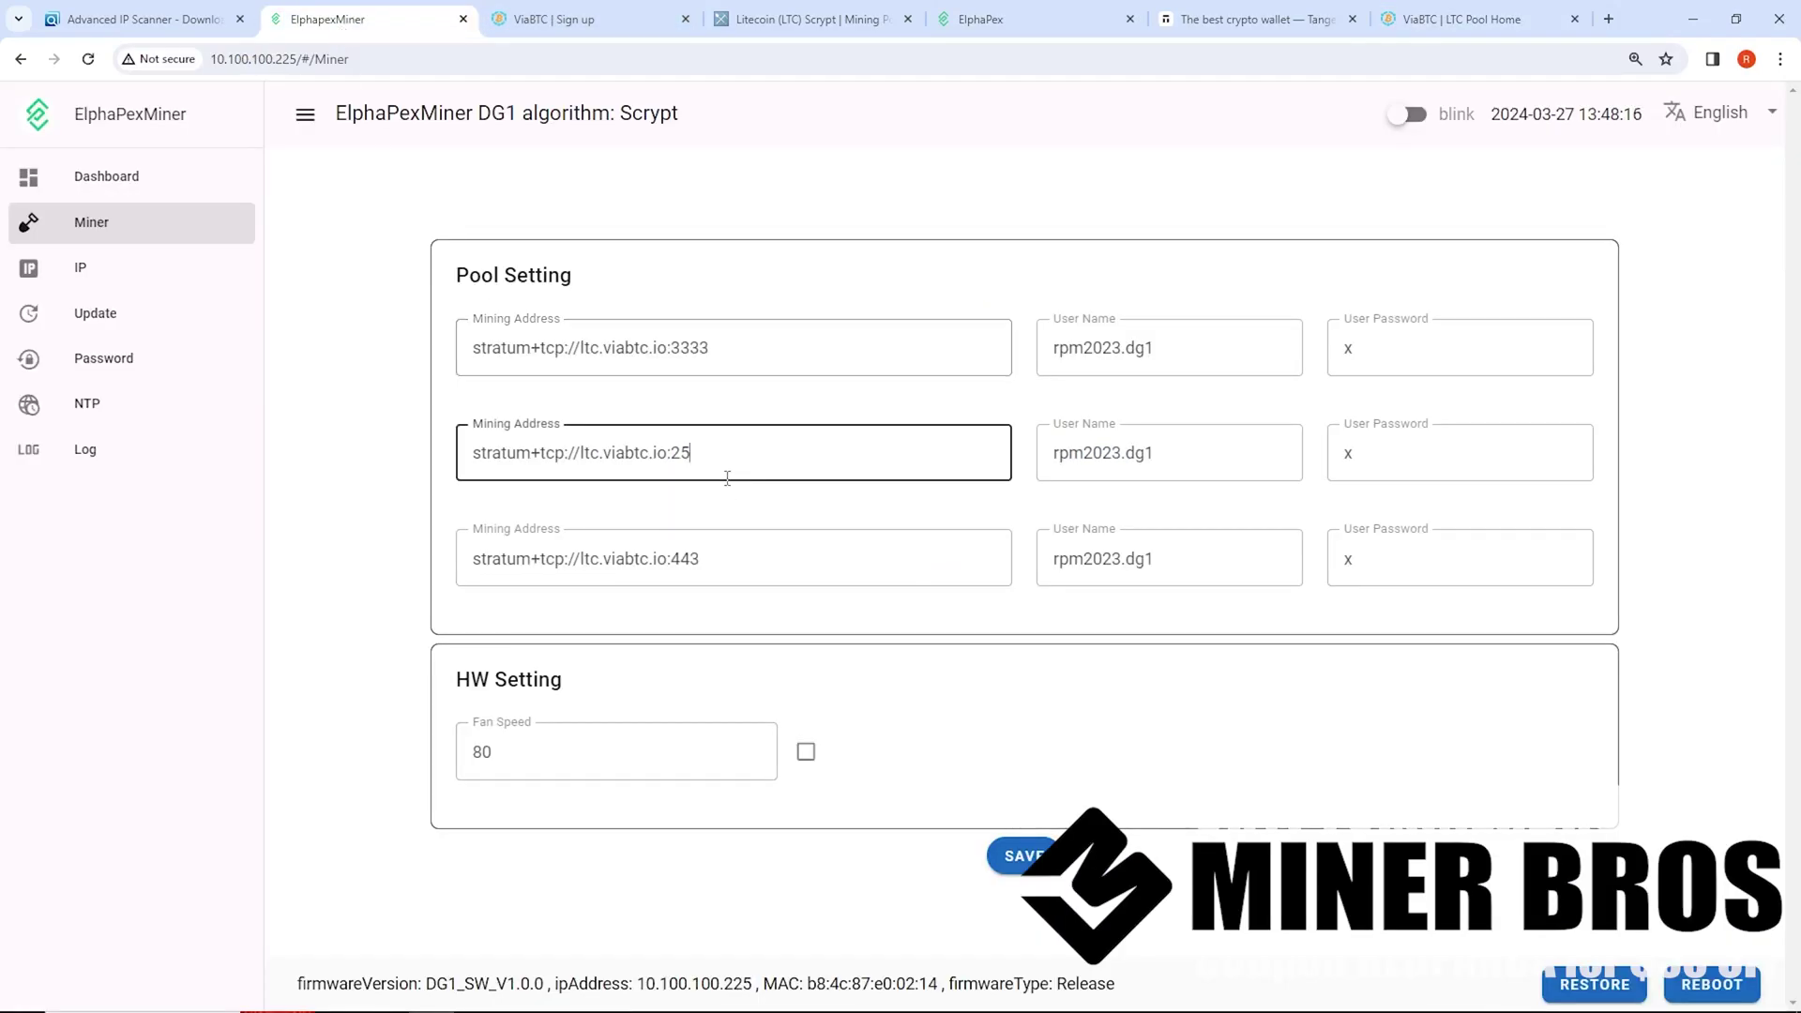
key(ctrl+a)
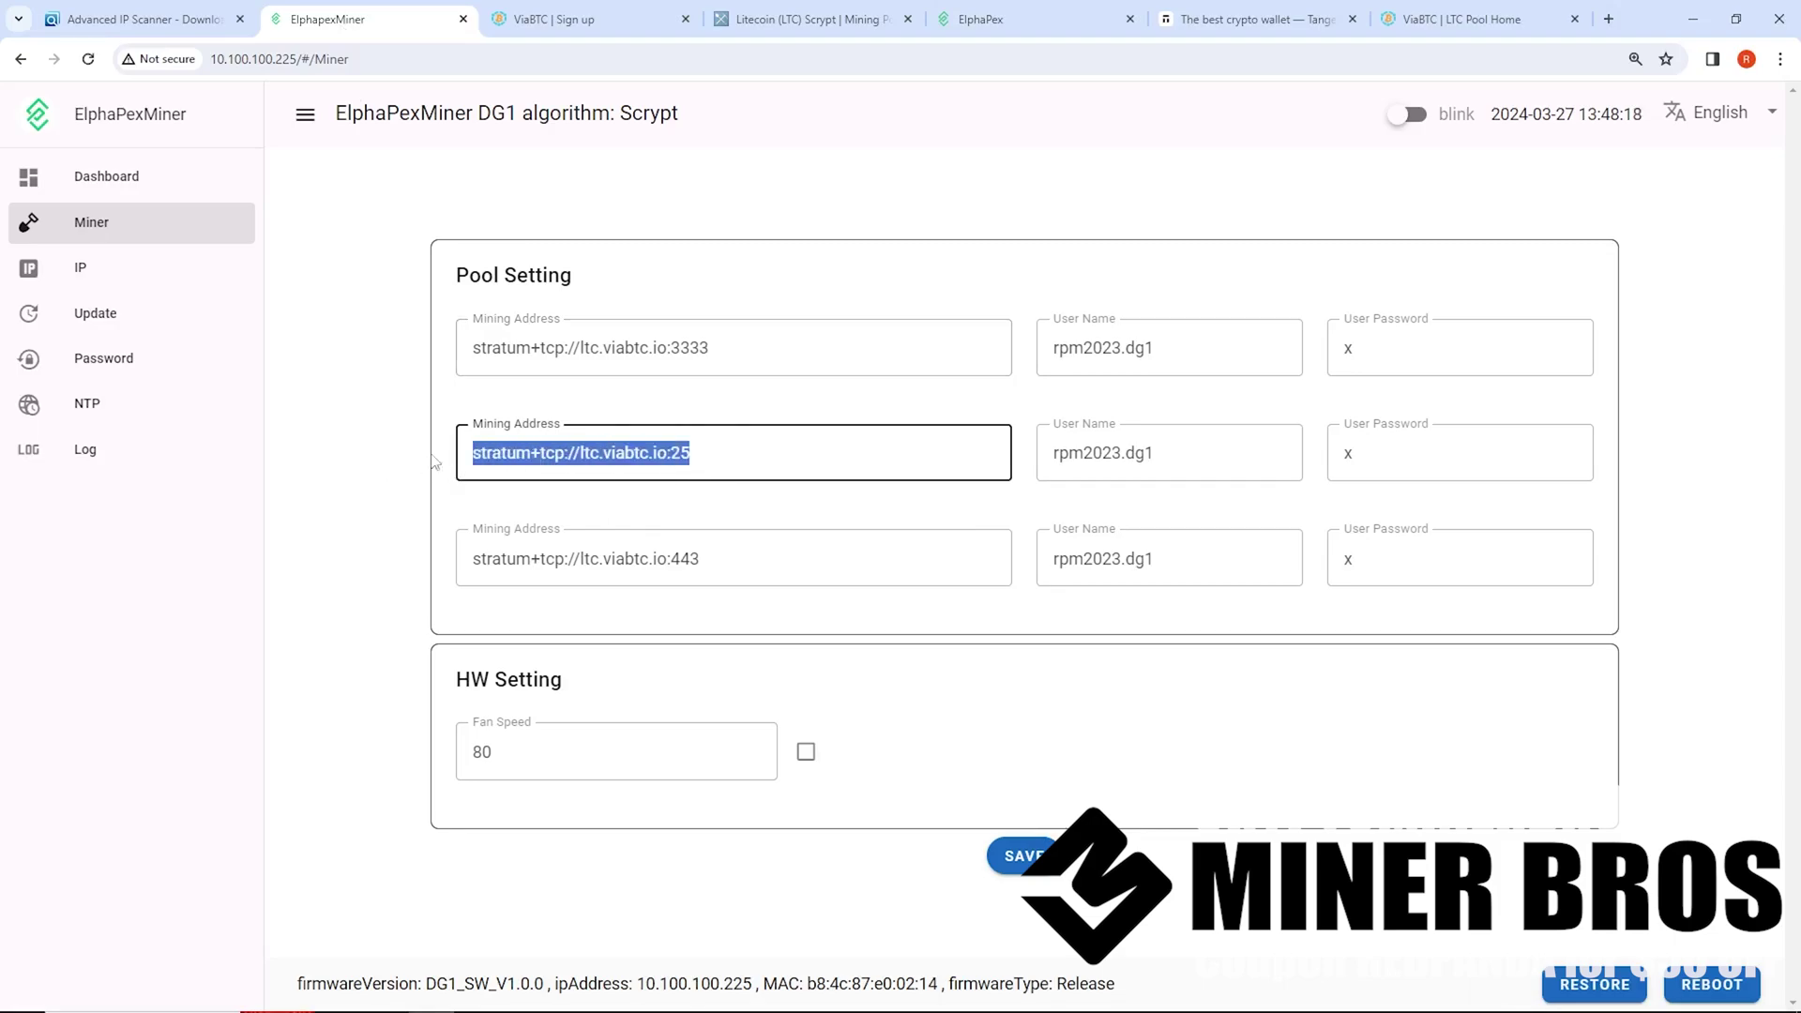
text(stratum+tcp://ltc.viabtc.io:3333)
key(shift+Left)
key(shift+Left)
key(shift+Left)
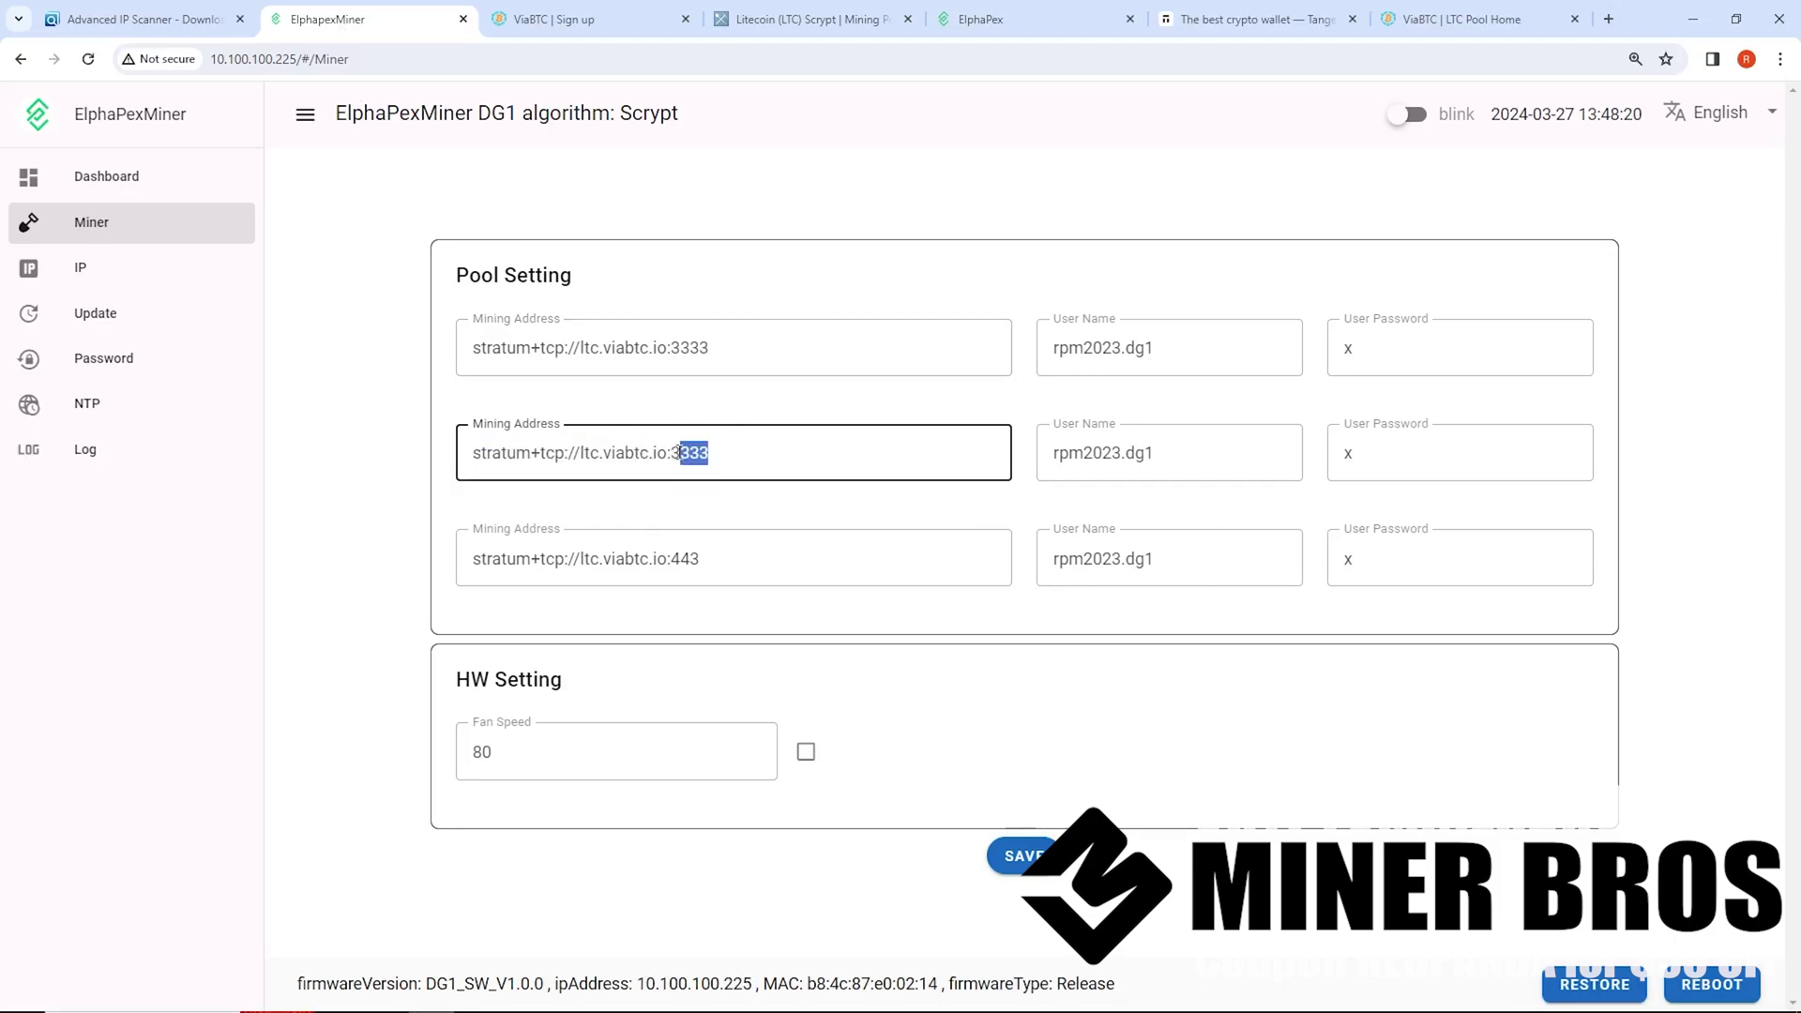
drag(680, 453, 673, 453)
text(25)
drag(673, 454, 718, 456)
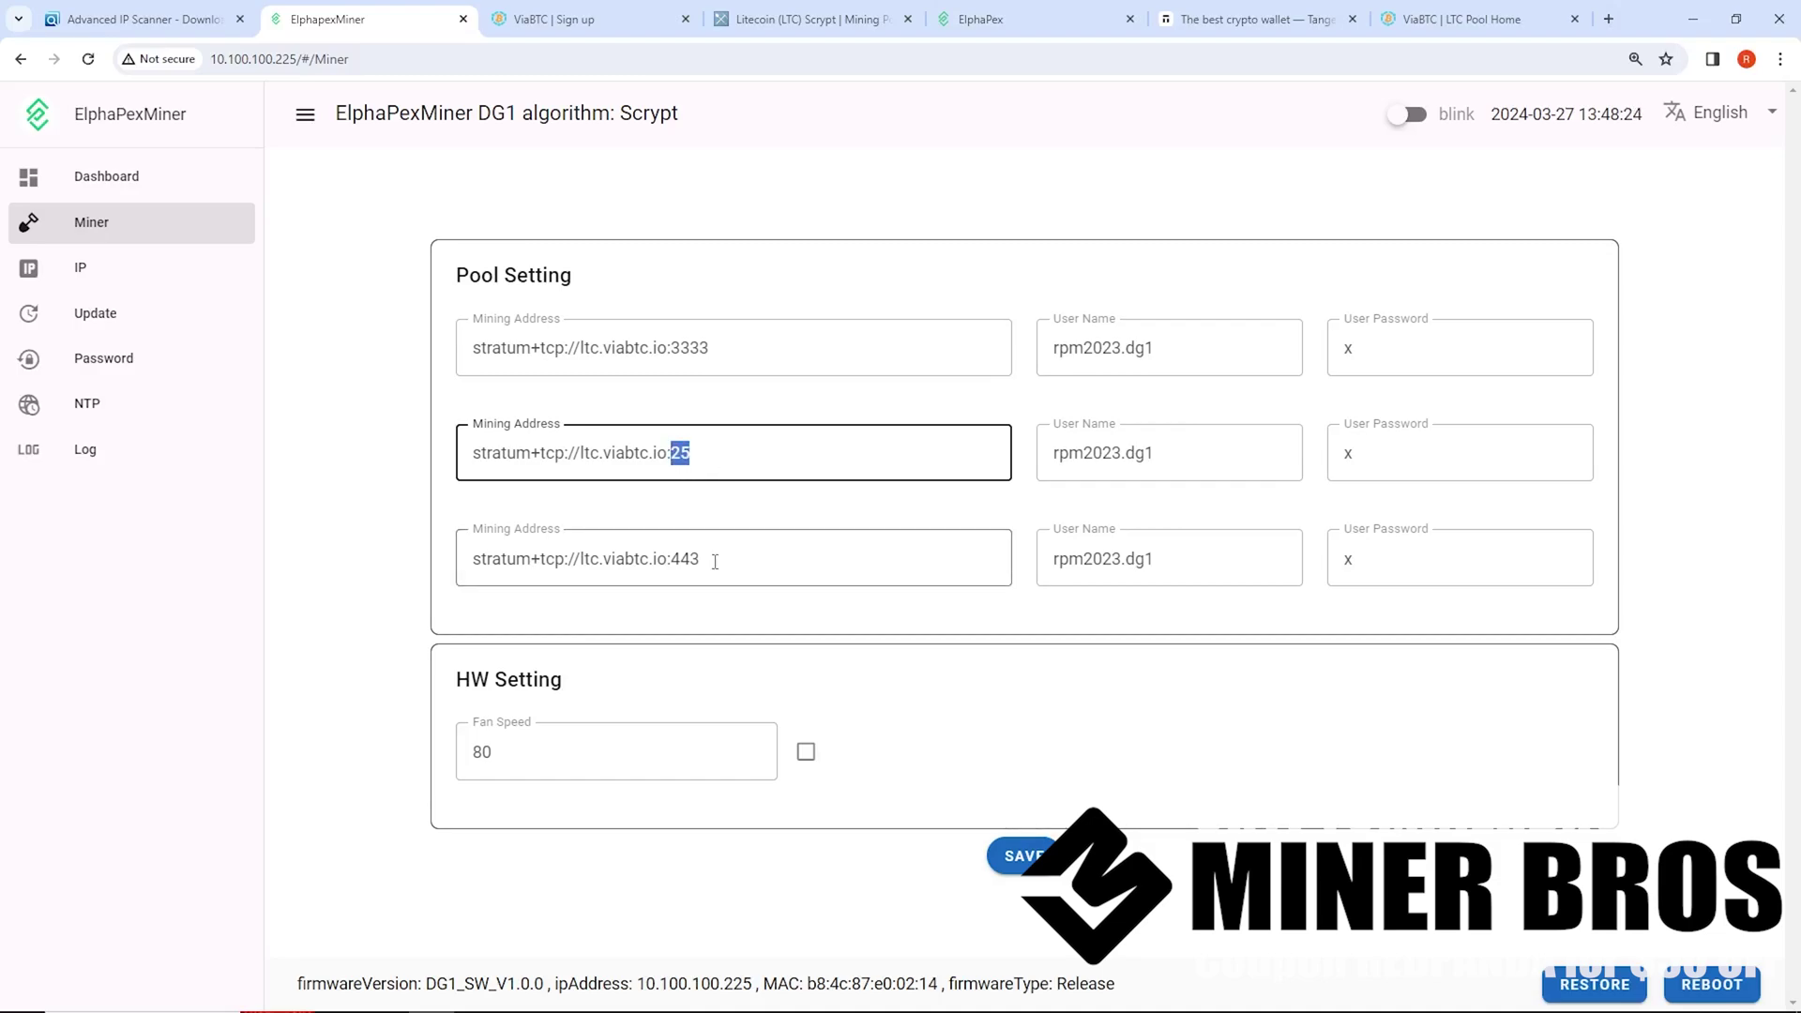
drag(720, 559, 668, 561)
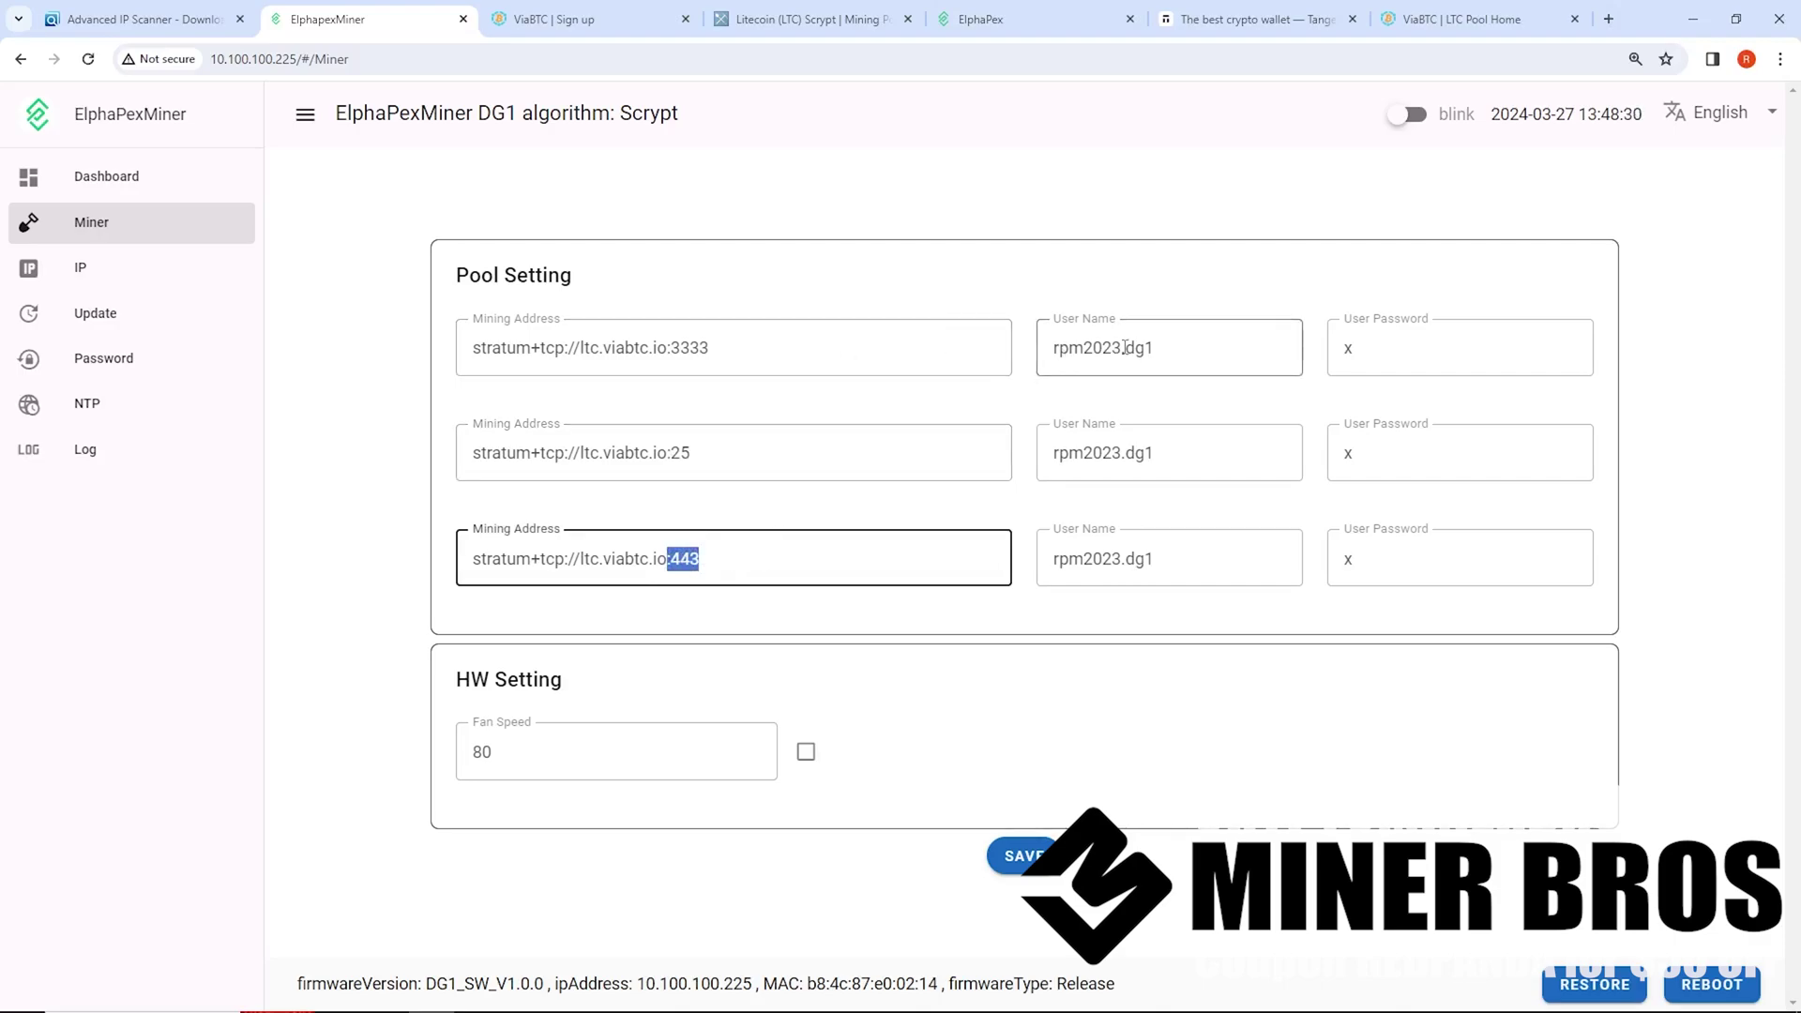
drag(1156, 348, 976, 355)
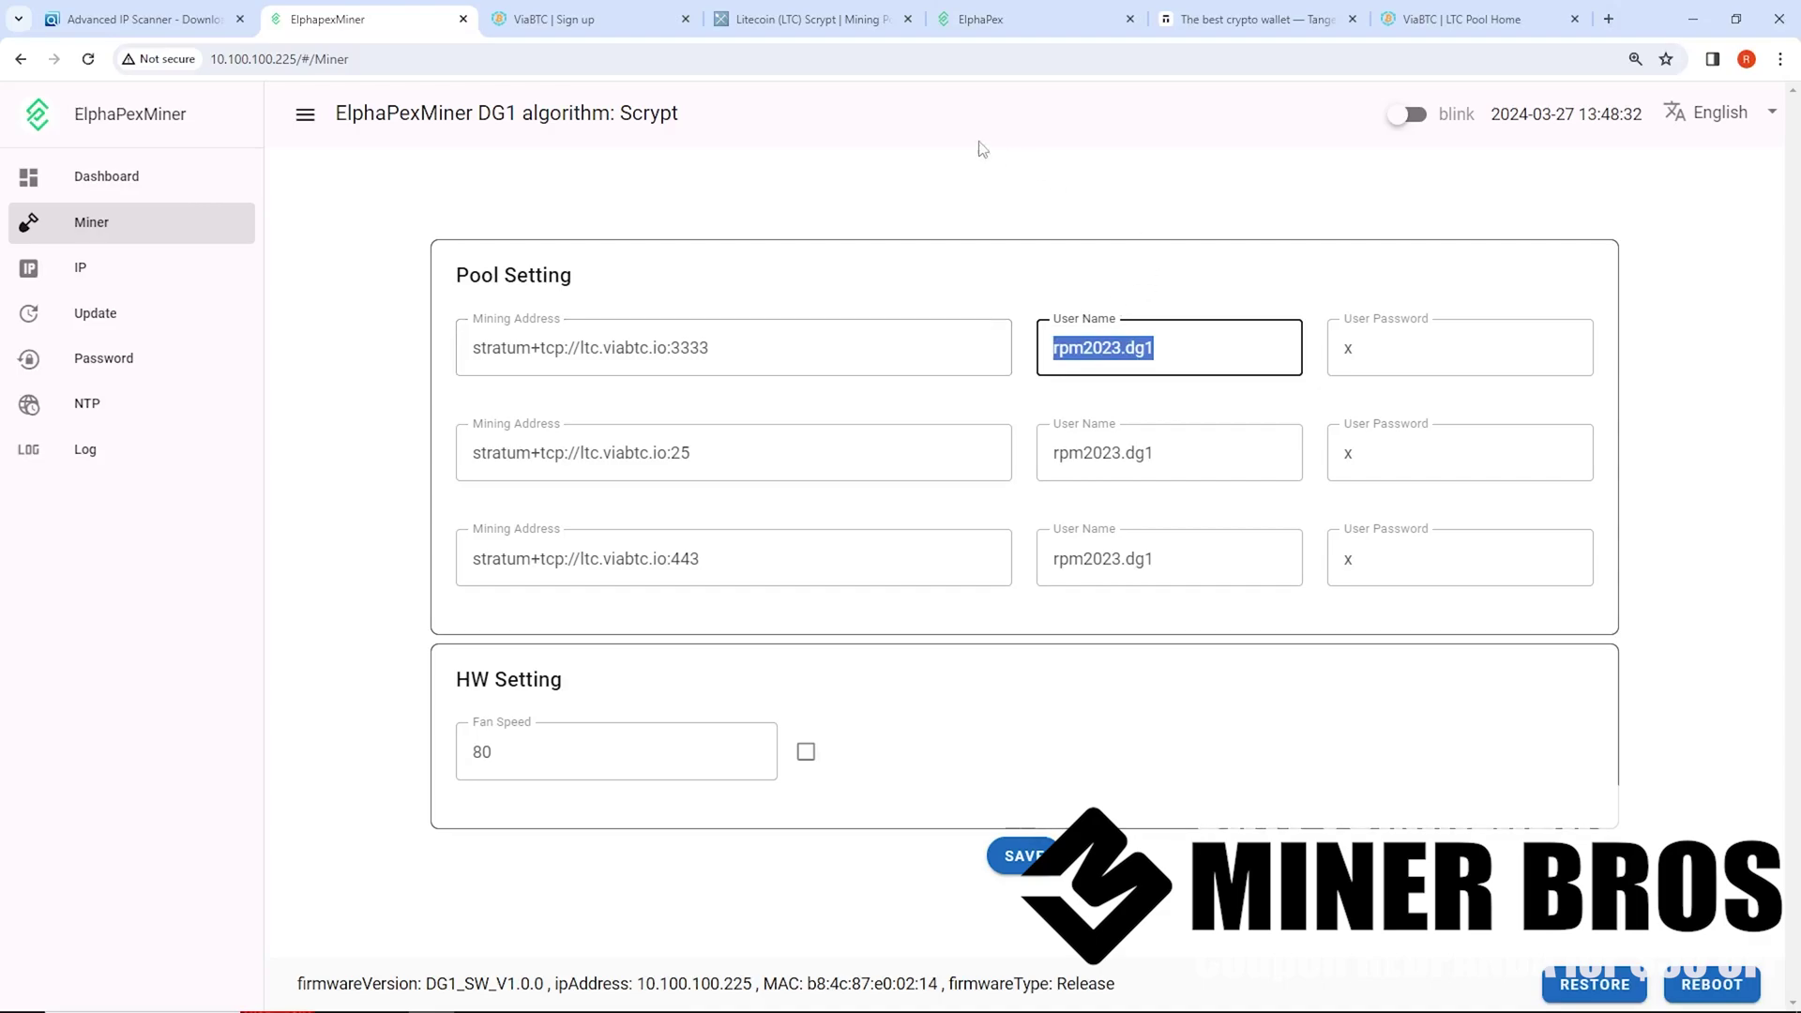
click(534, 23)
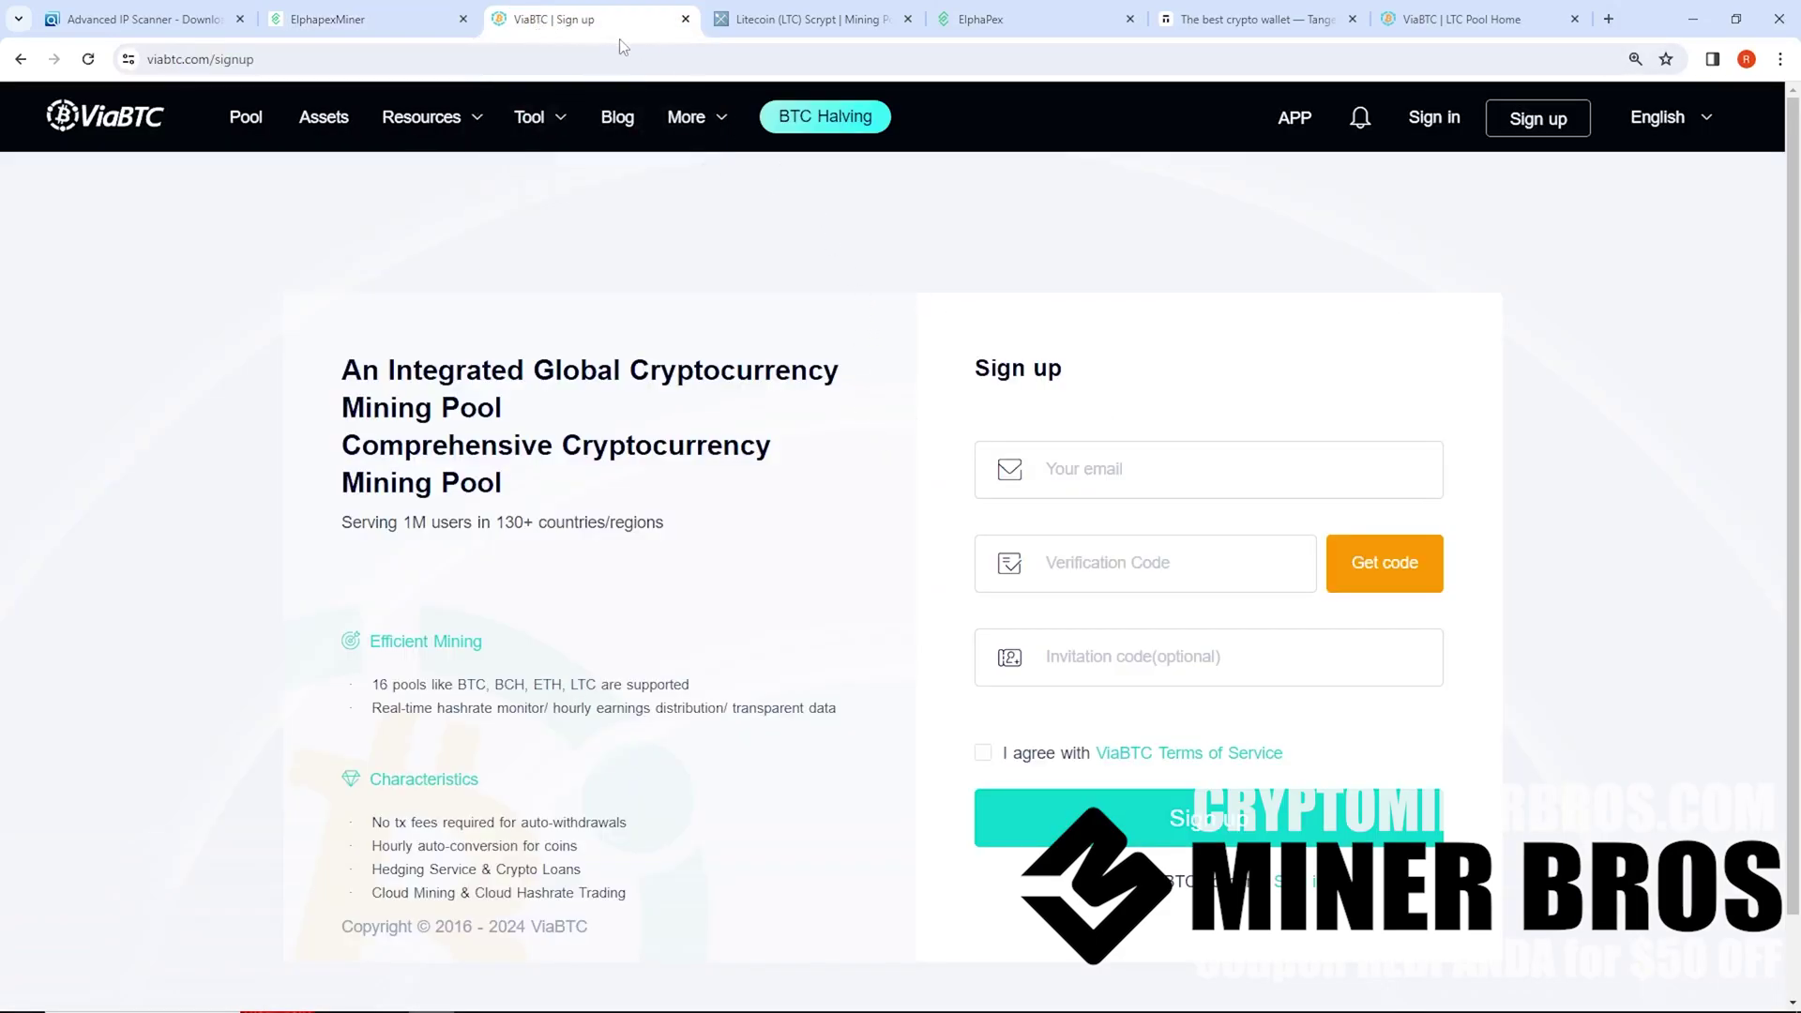
click(1444, 20)
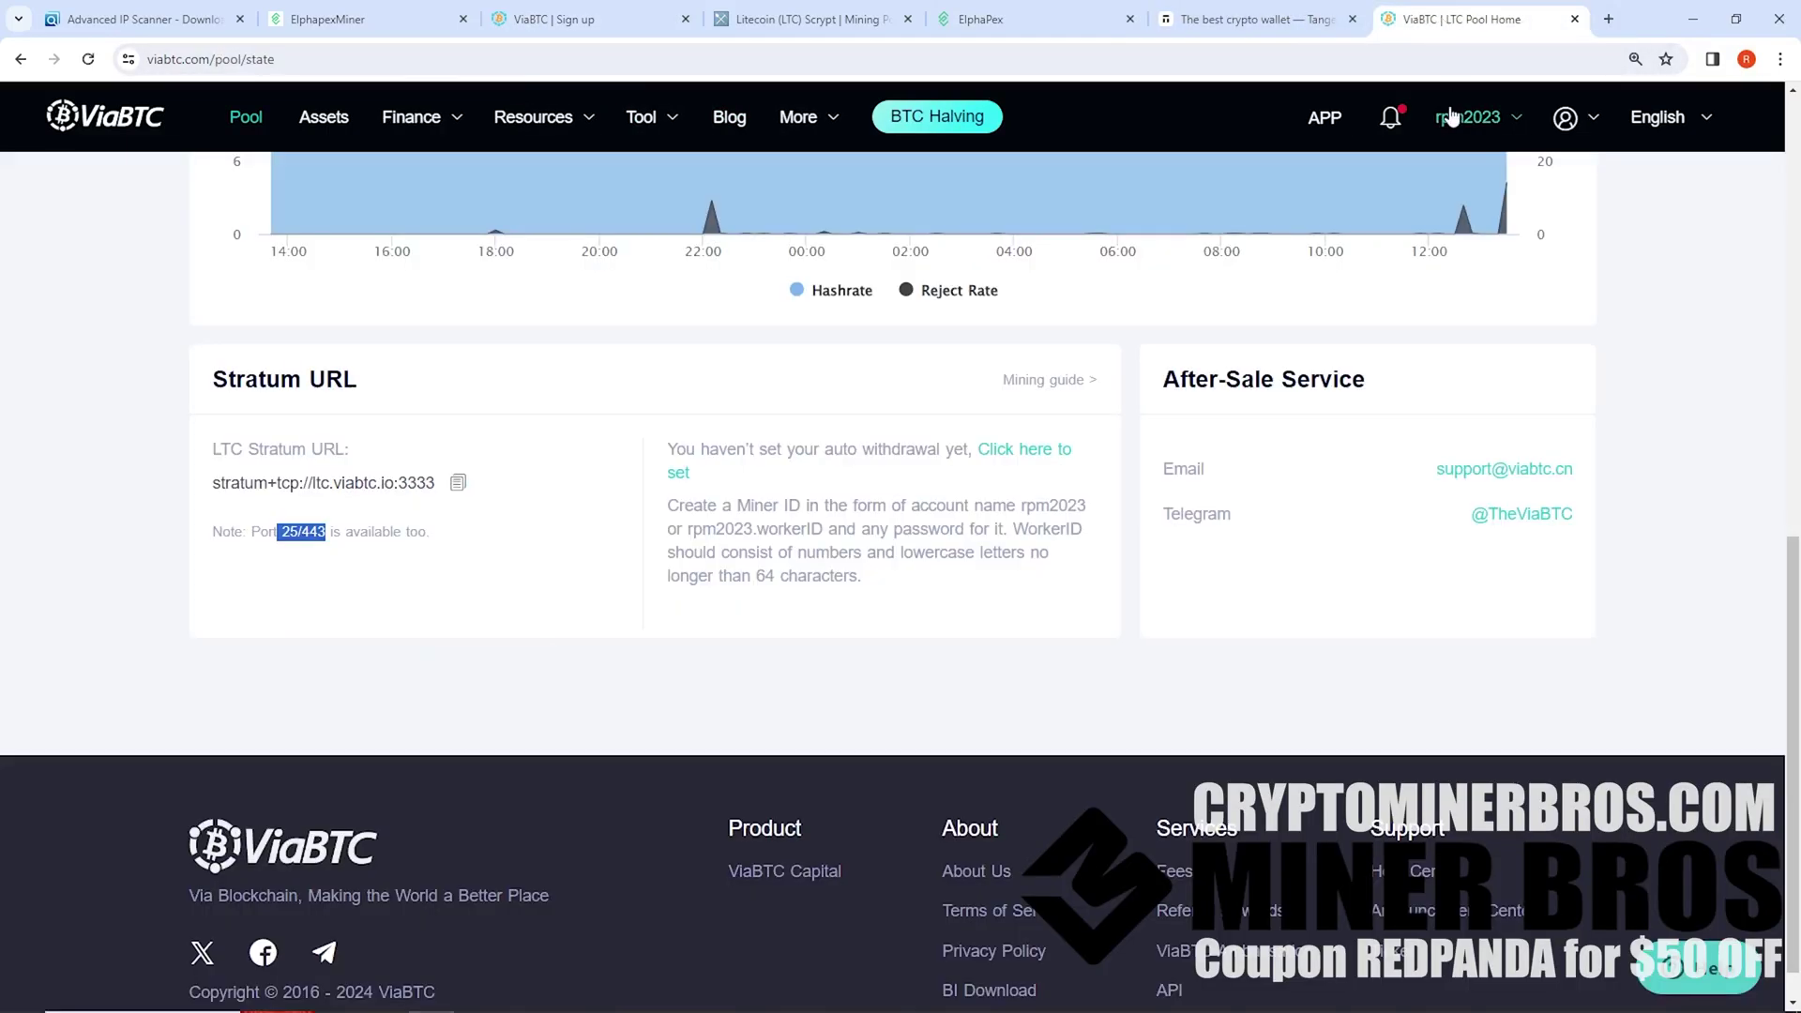
mouse_move(1440, 134)
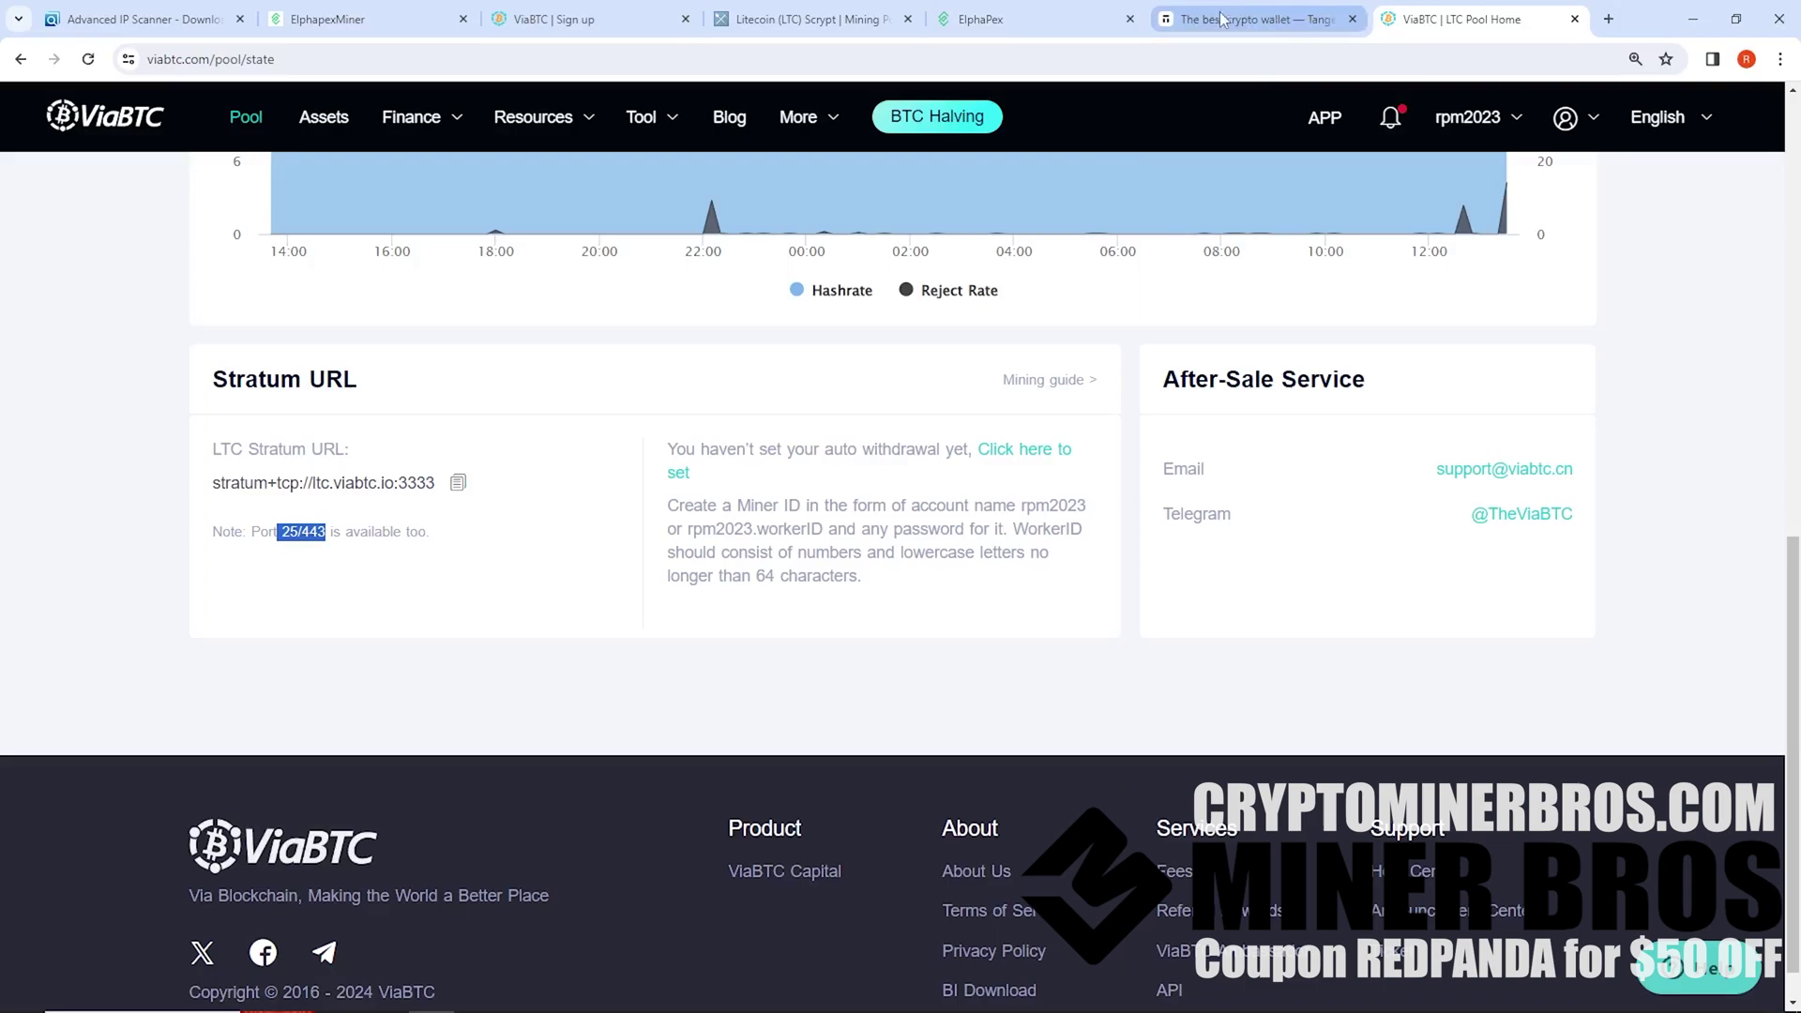
click(366, 18)
click(1113, 354)
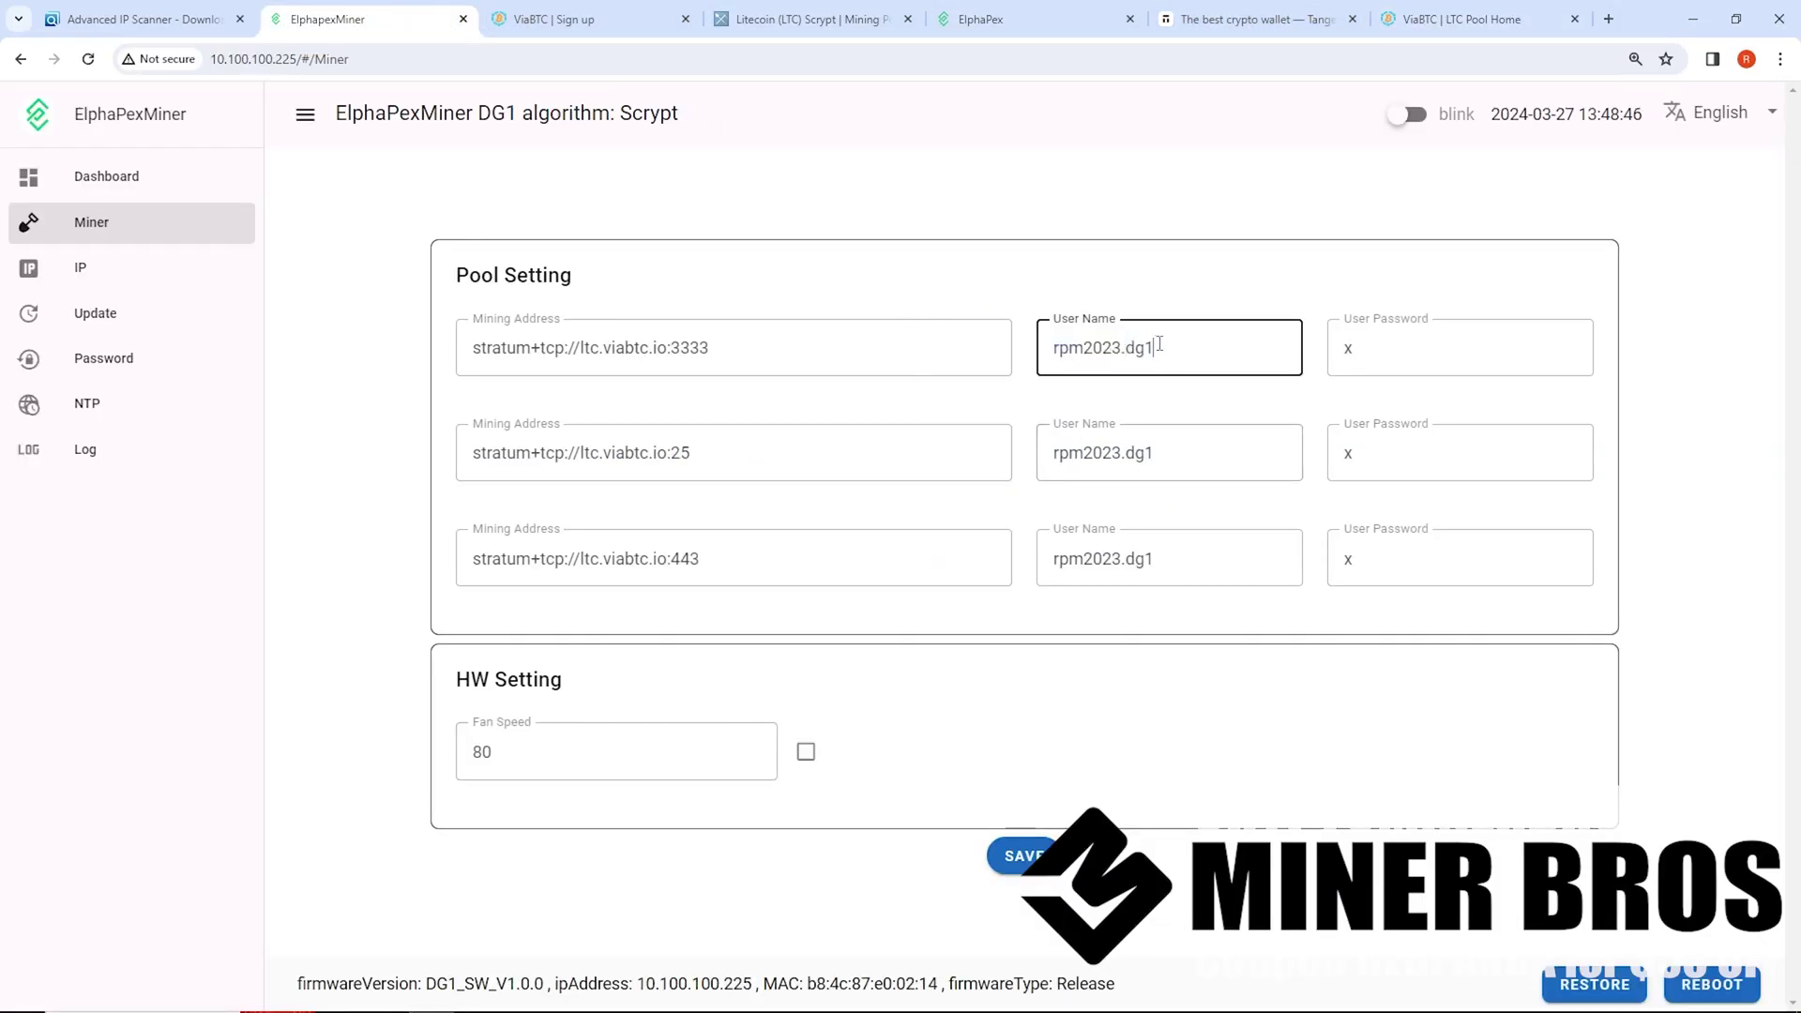
drag(1159, 347, 1124, 335)
click(1122, 349)
drag(1153, 351, 1047, 351)
drag(879, 359, 514, 349)
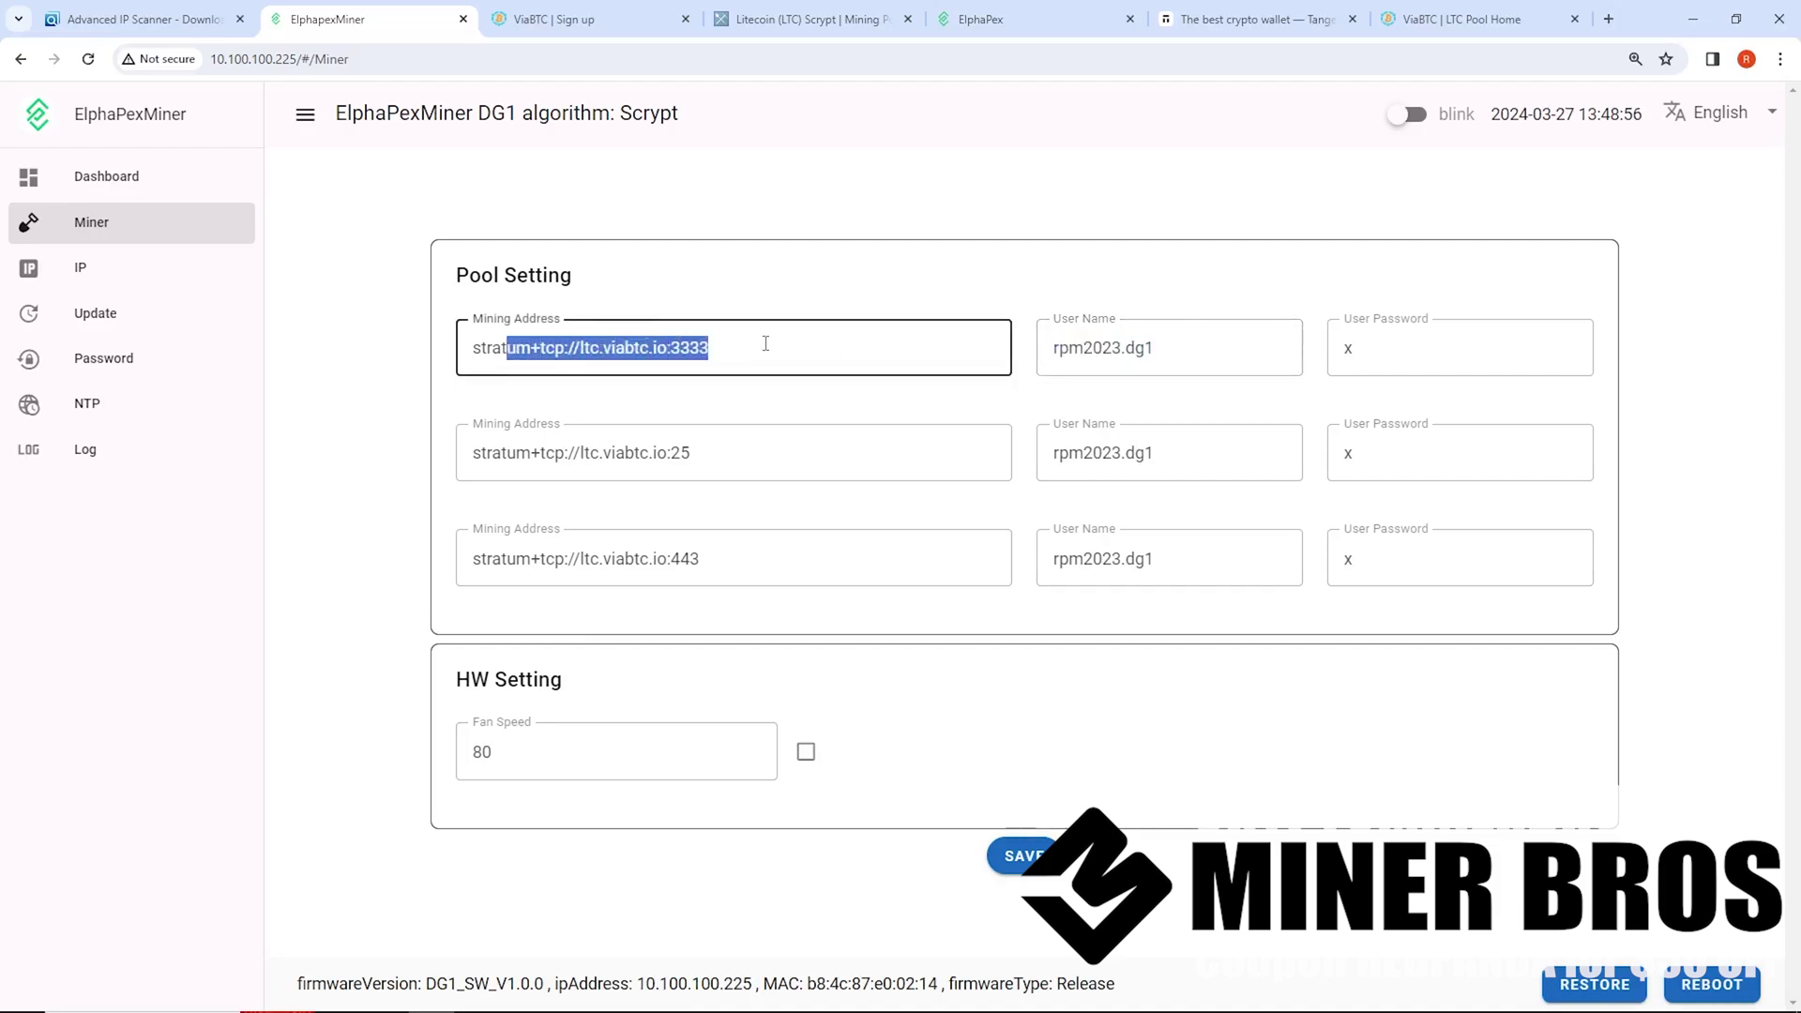
click(1187, 349)
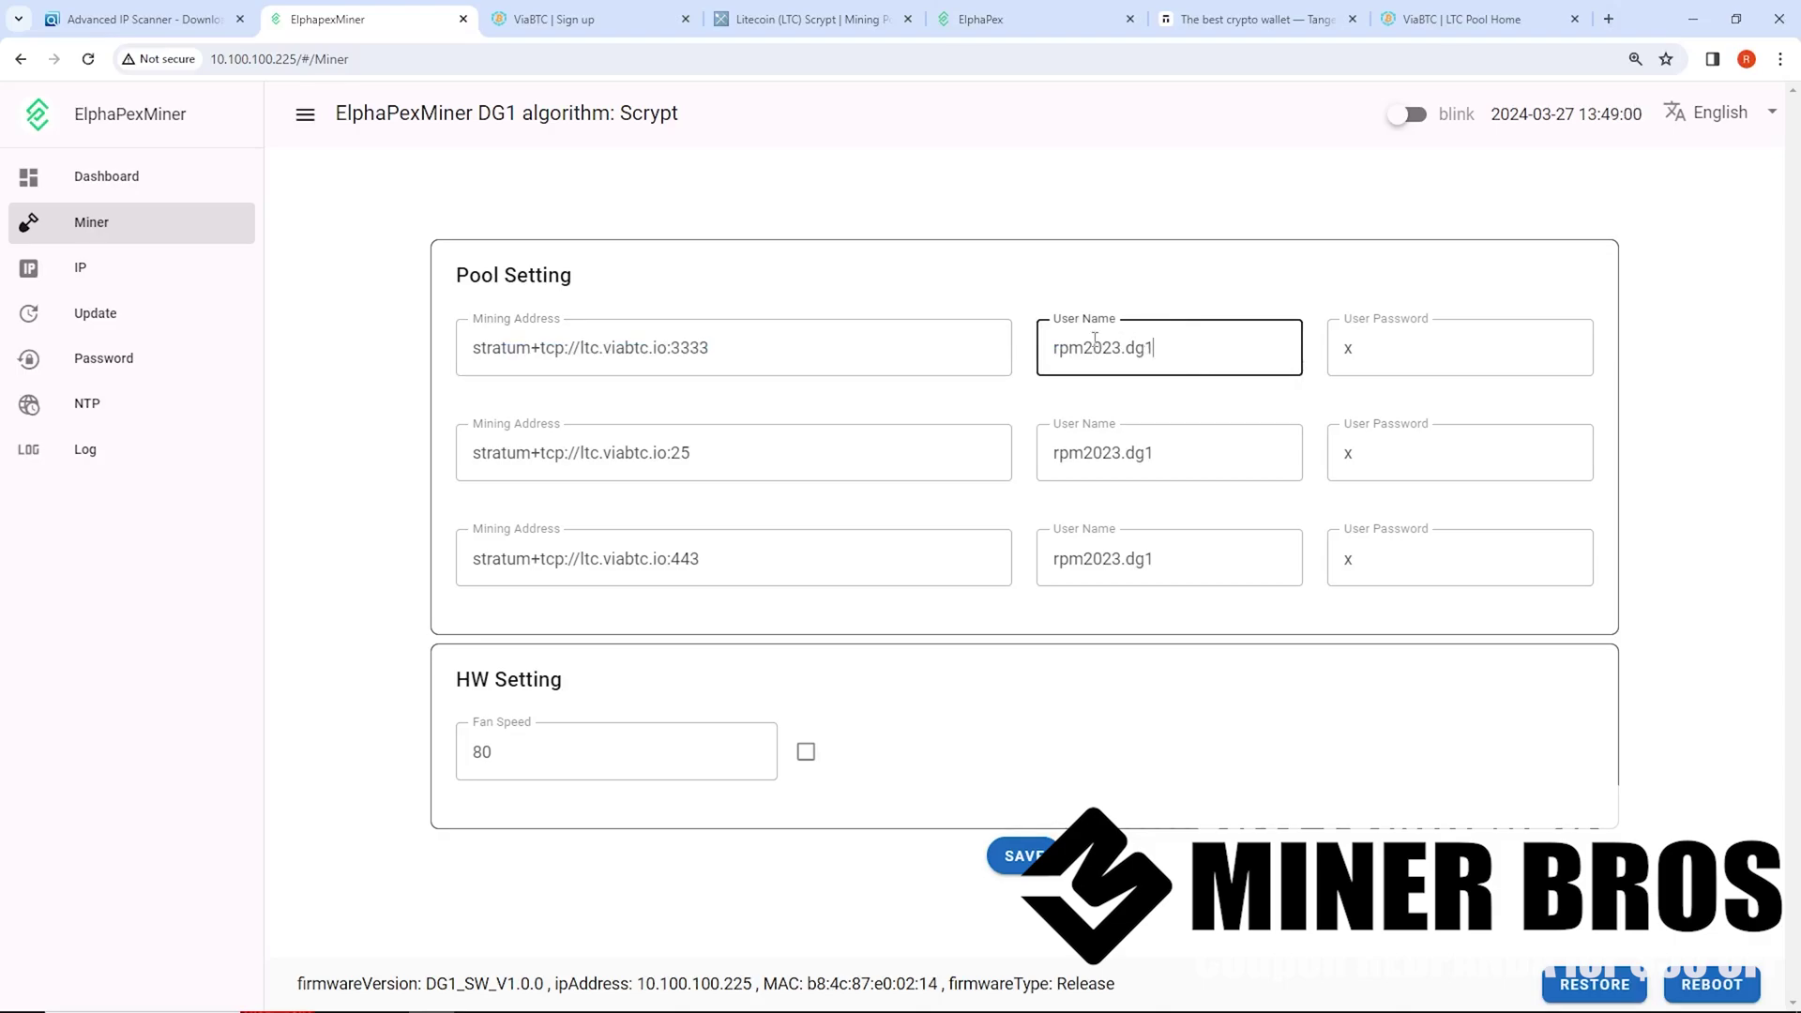
drag(1139, 352, 1028, 371)
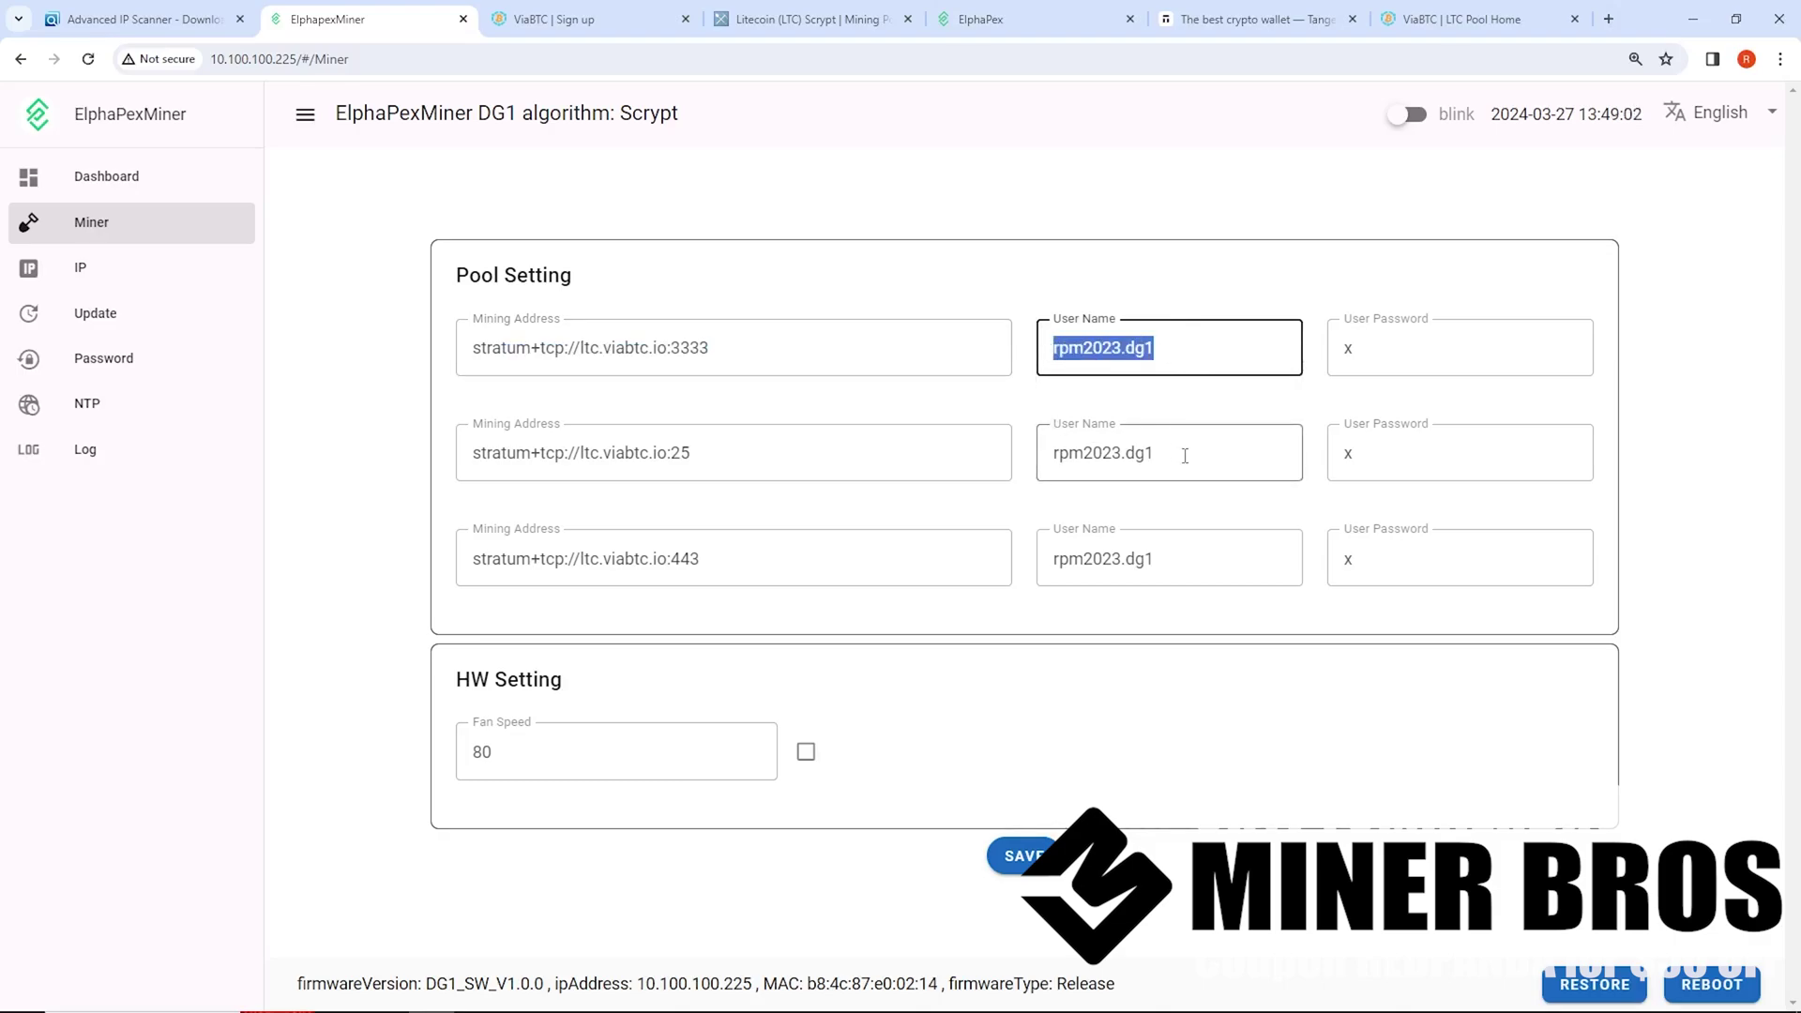
drag(1186, 454, 1043, 469)
click(1169, 560)
triple_click(1169, 560)
click(1423, 376)
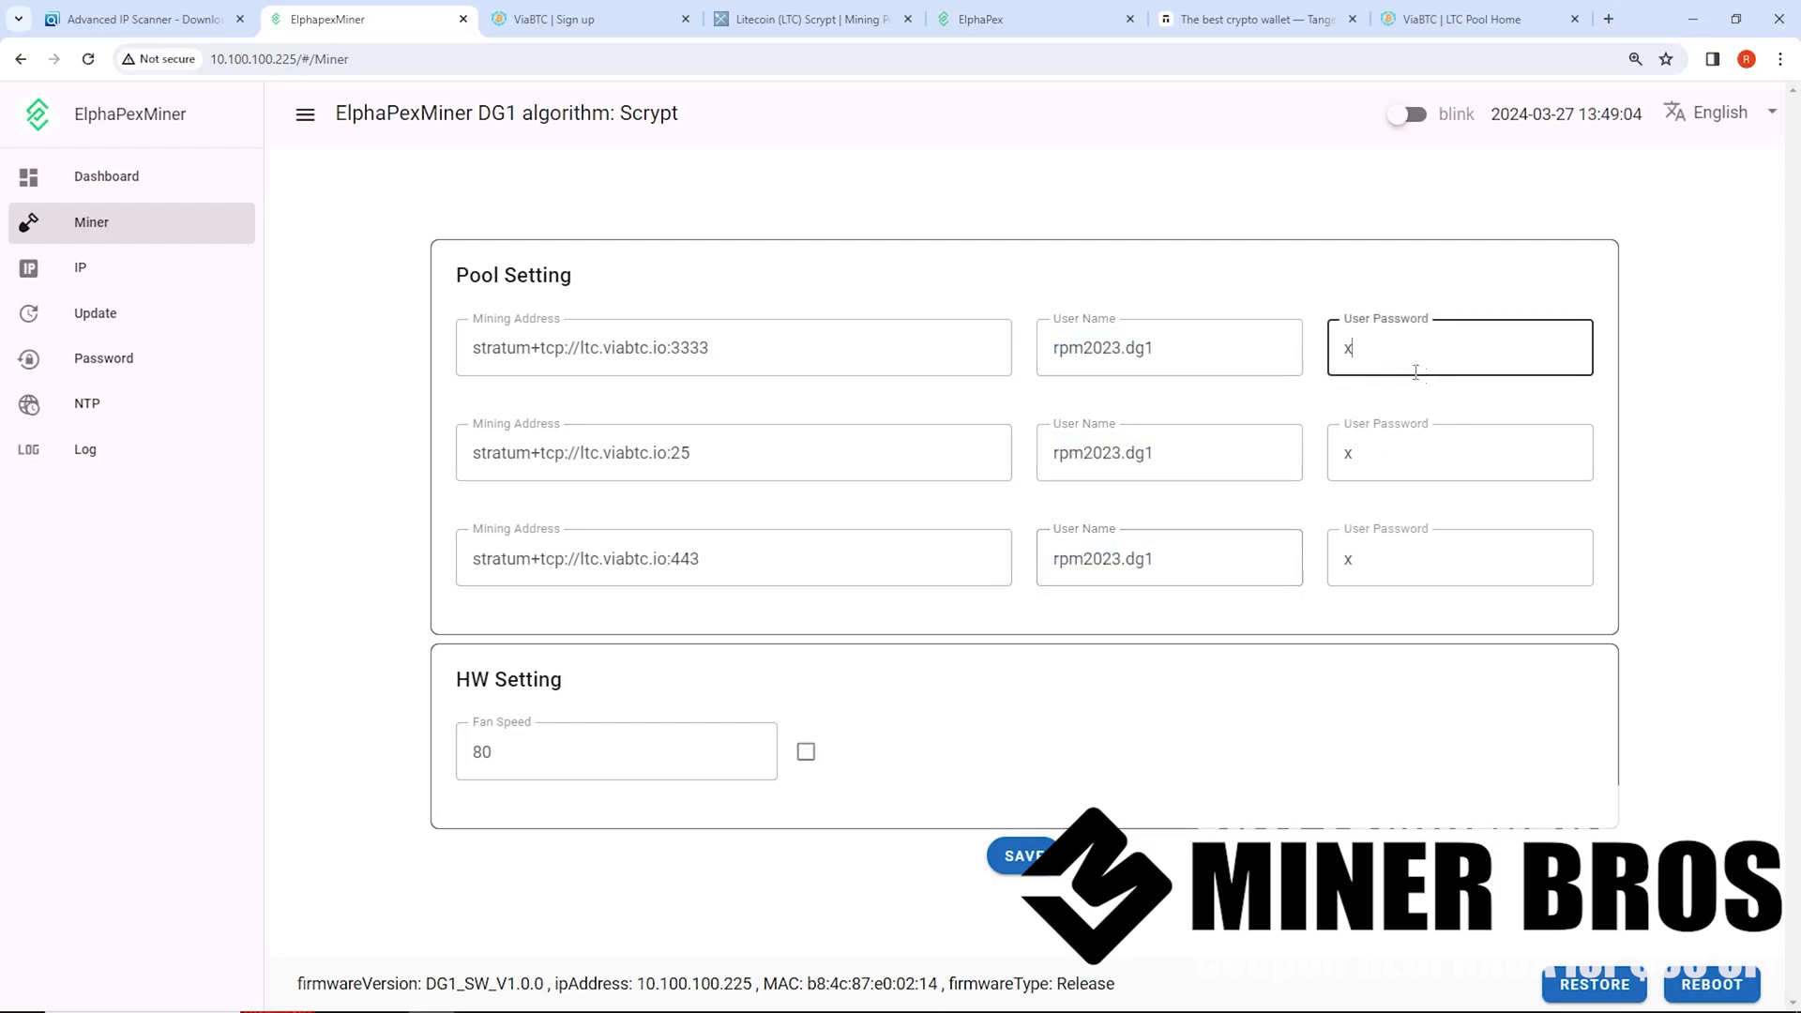
click(1351, 454)
click(1351, 559)
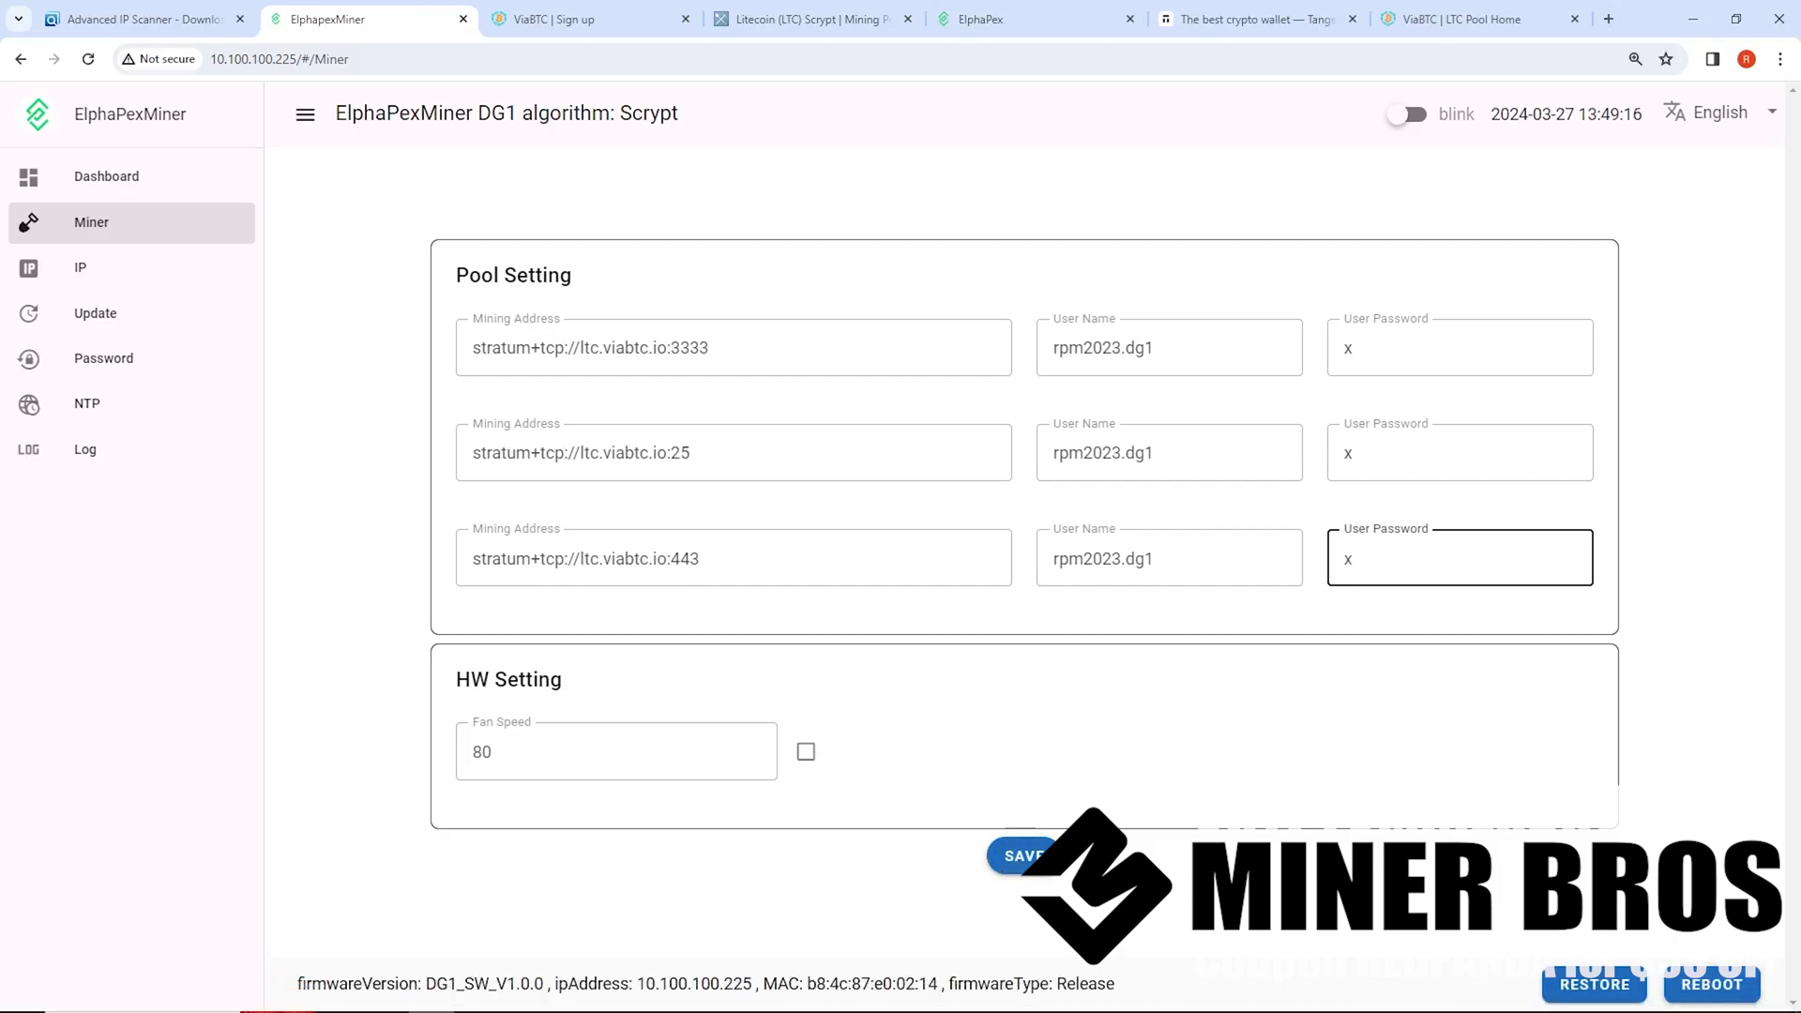
Open the miner Dashboard and check the 13119.14 MH/s hash rate and Alive port 3333 pool
click(157, 194)
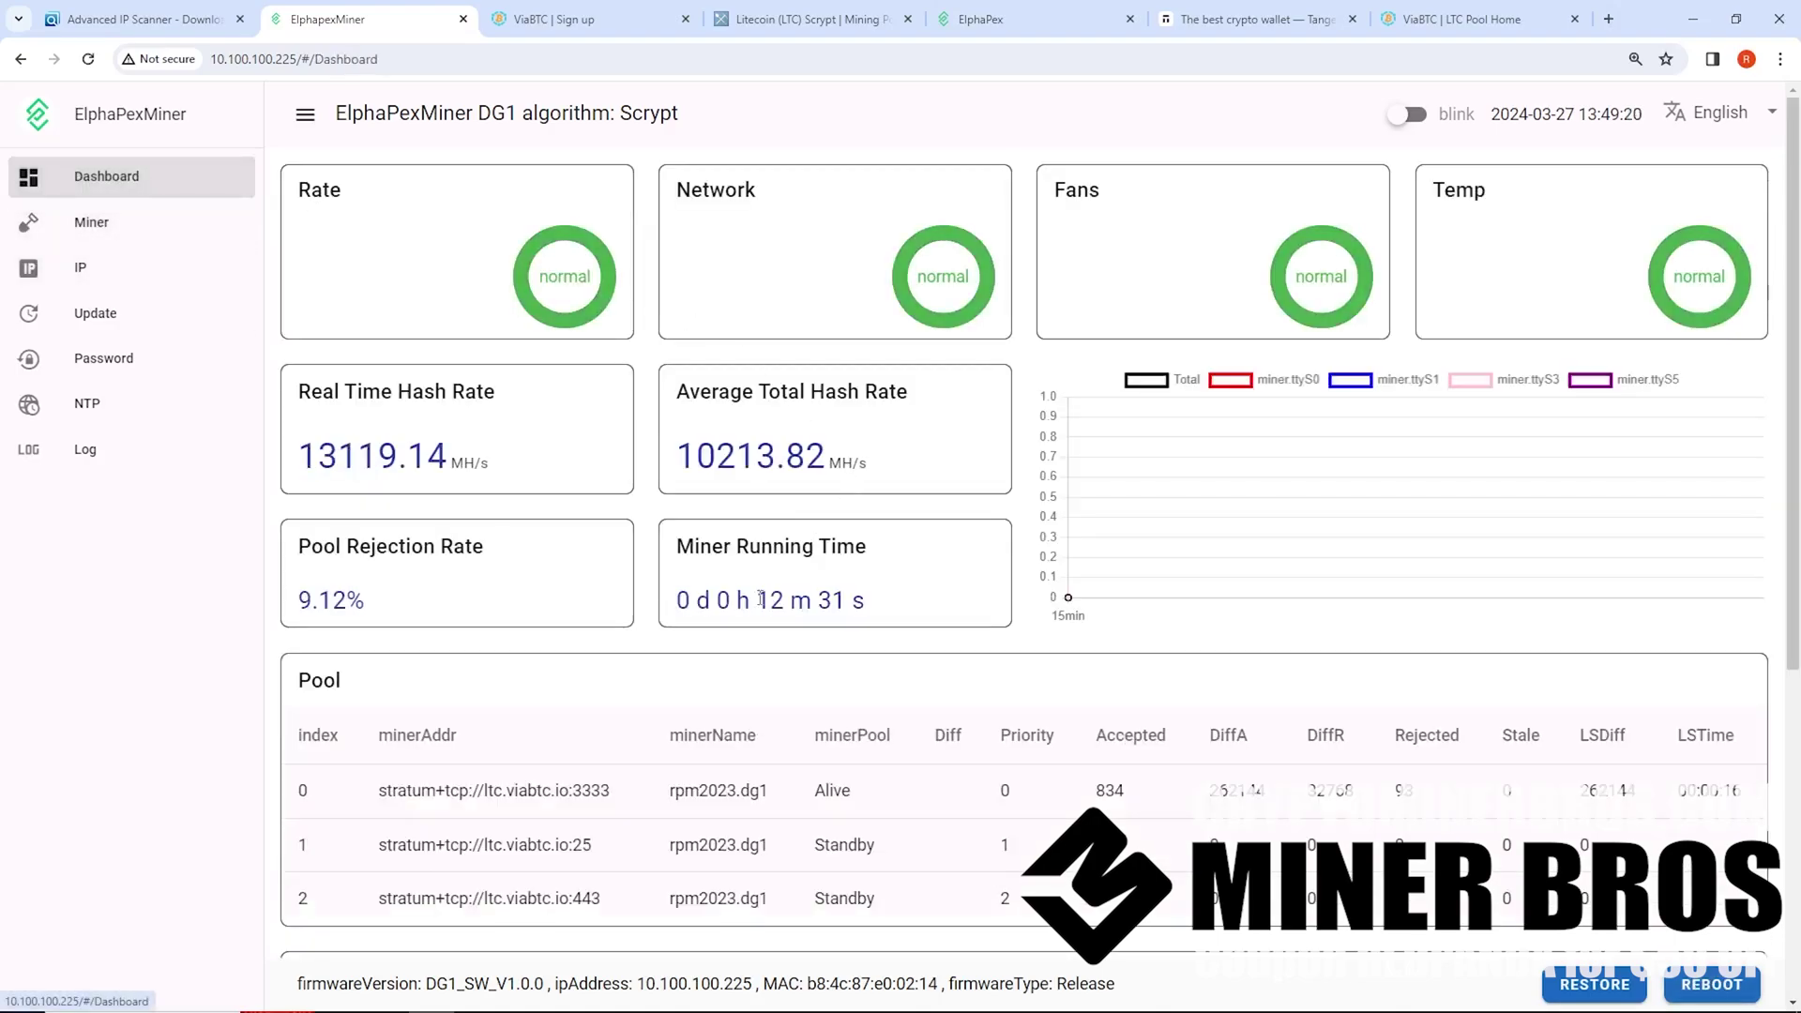
drag(880, 621, 299, 460)
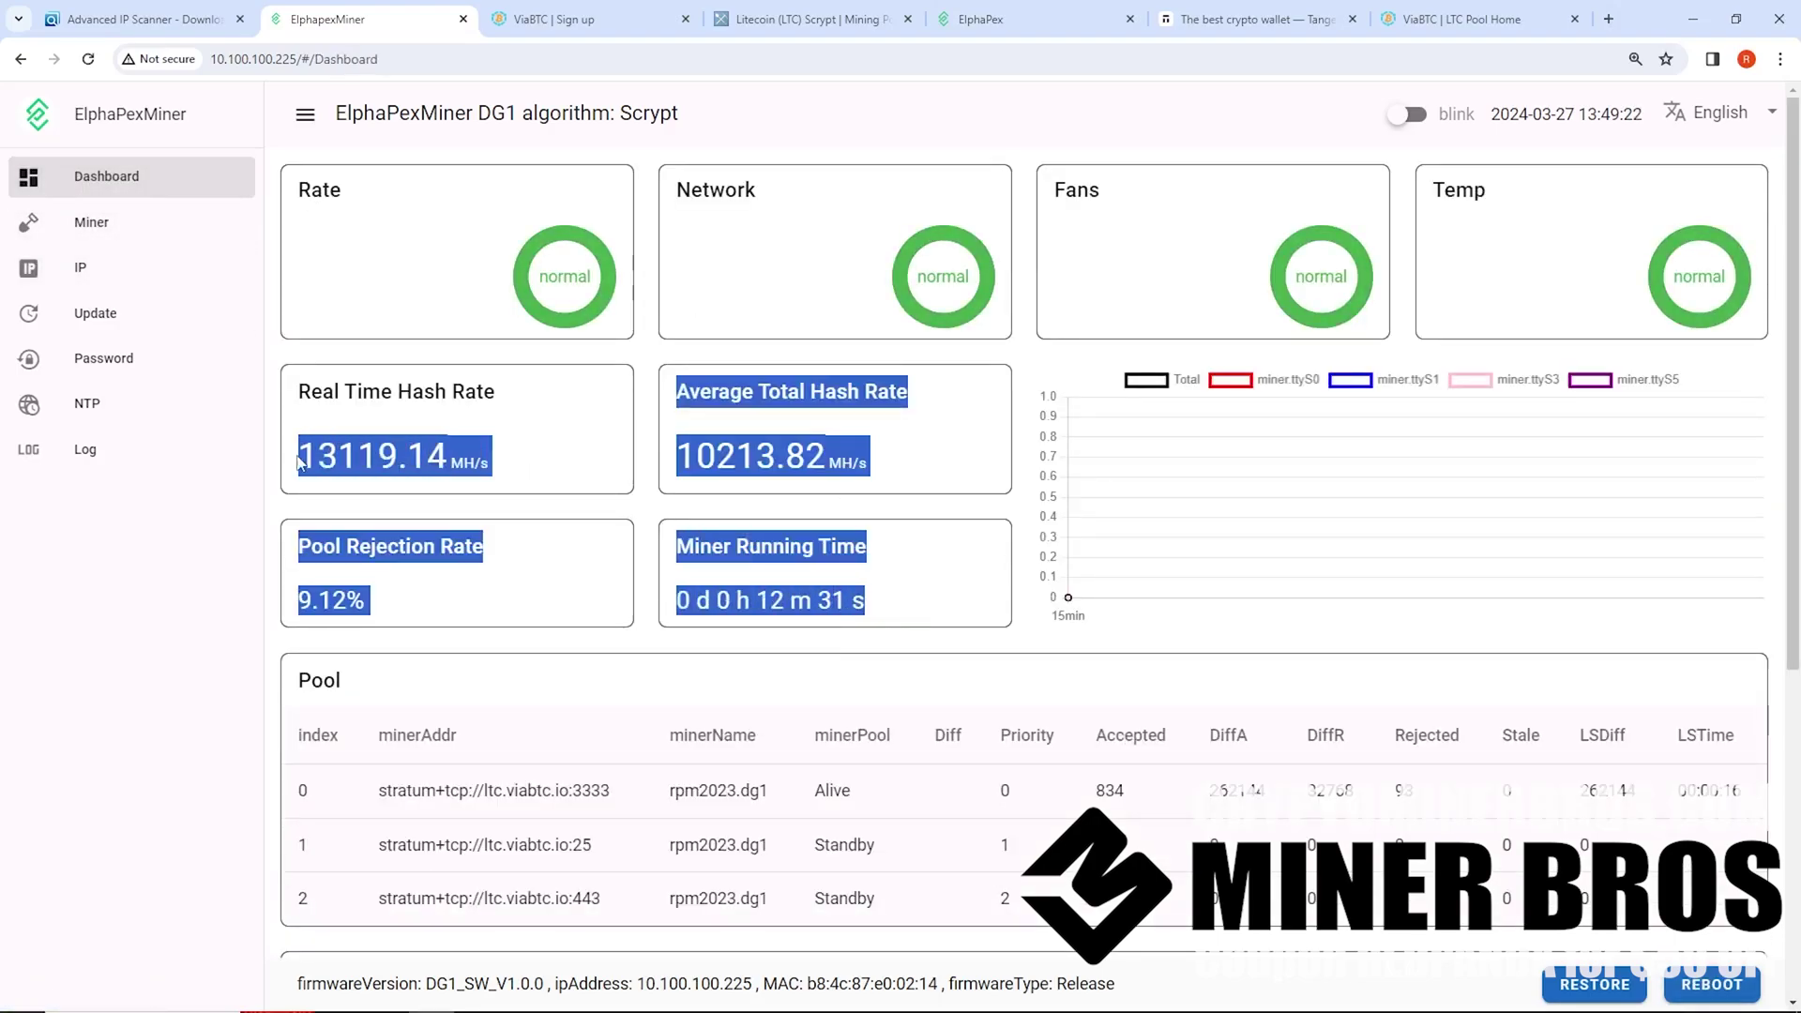
click(299, 460)
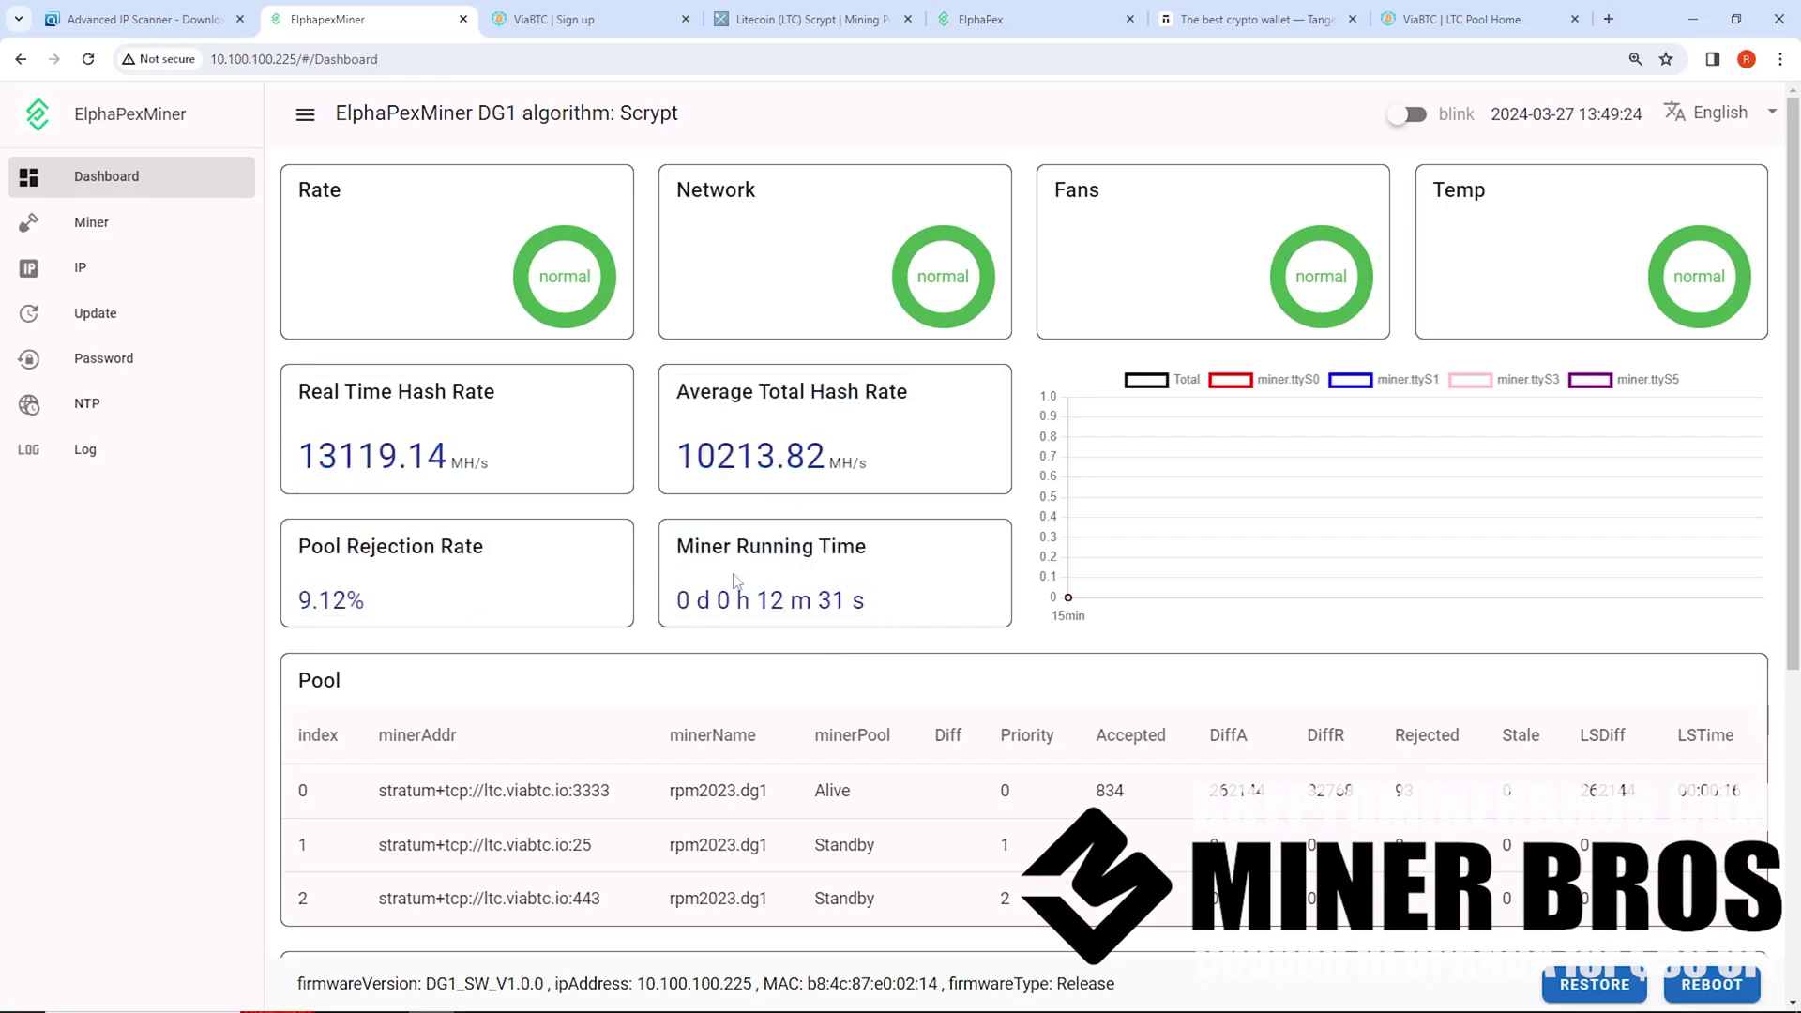
Confirm worker dg1 is active in ViaBTC's LTC Worker List, then open My Assets
click(1459, 19)
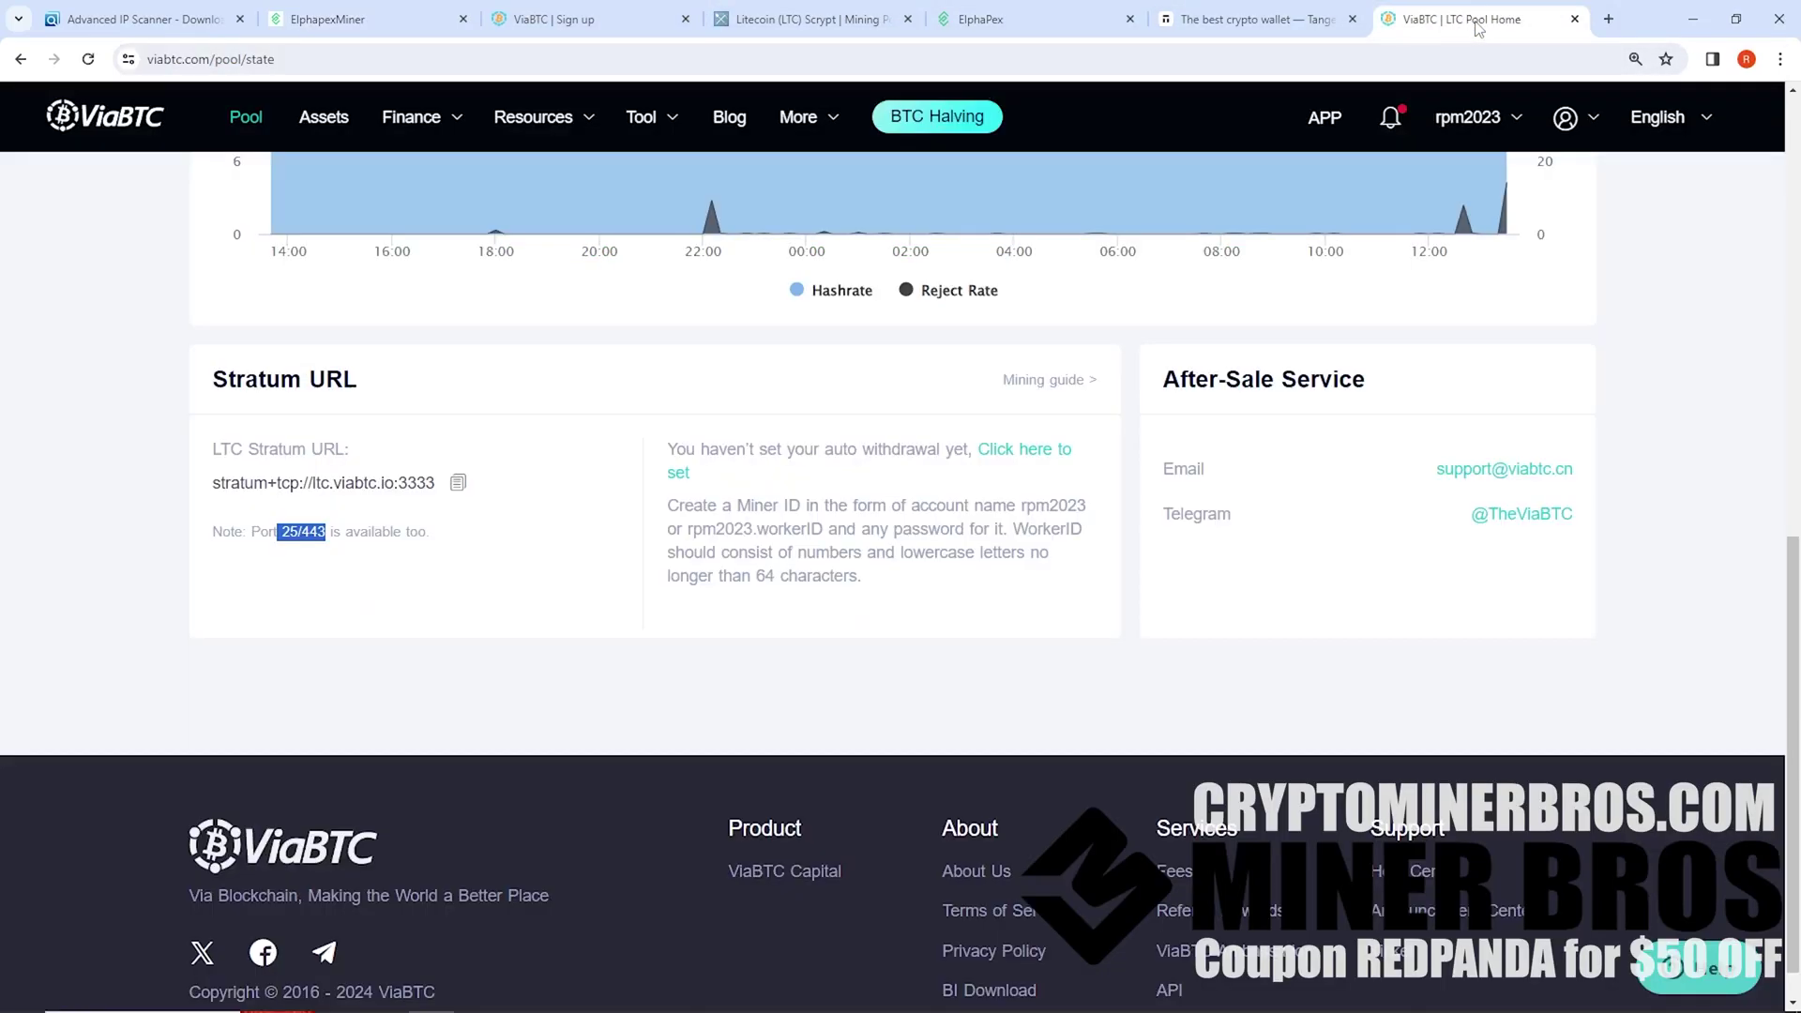
scroll(563, 521, up, 9)
scroll(704, 392, up, 1)
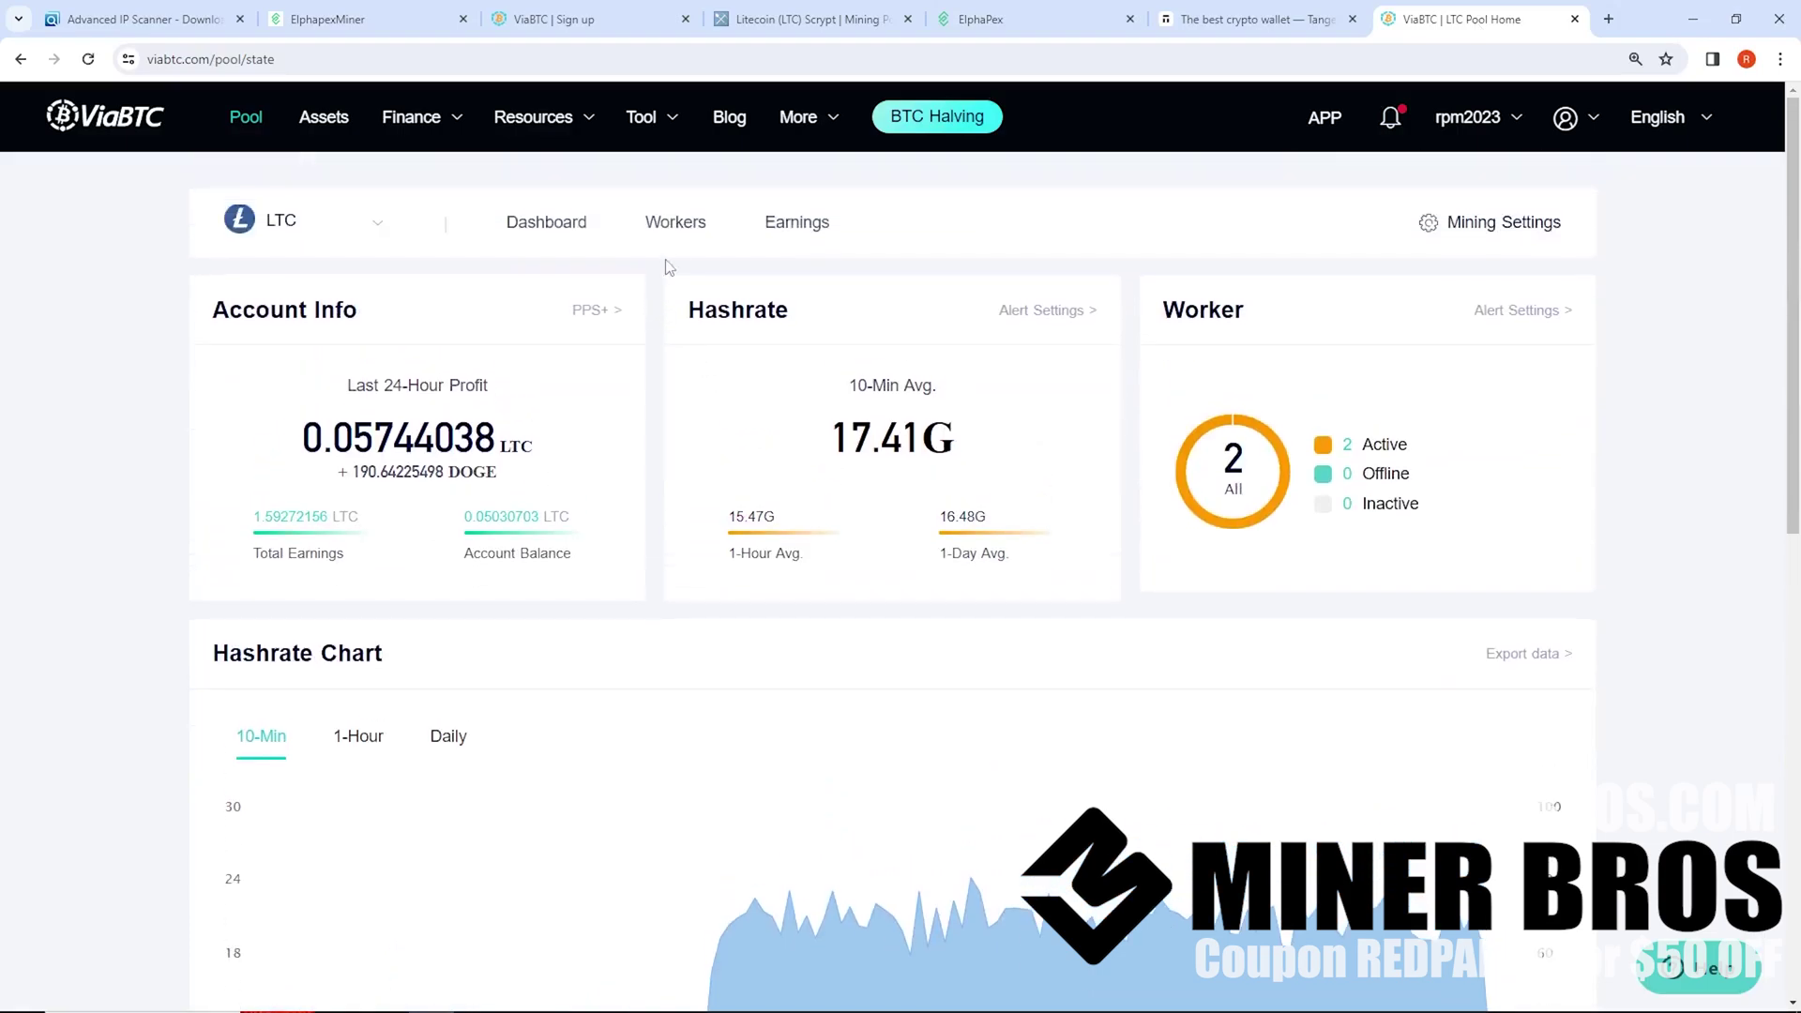
click(675, 223)
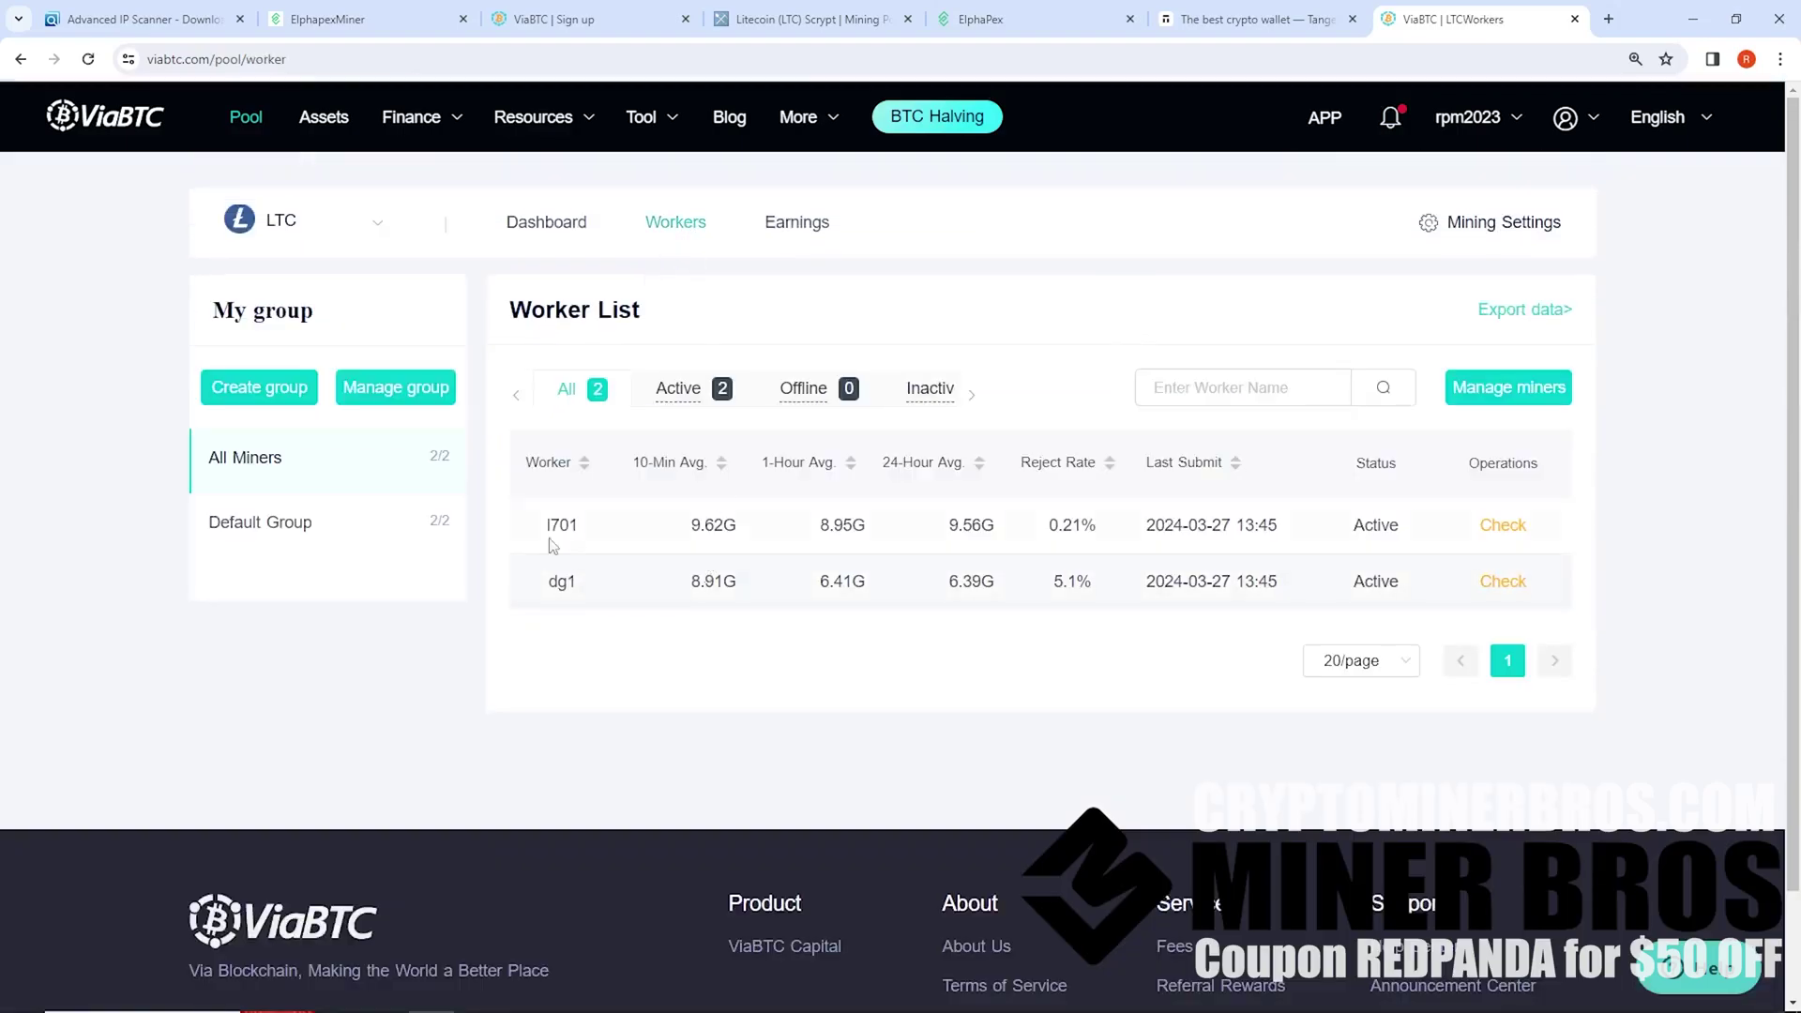
drag(550, 584, 986, 592)
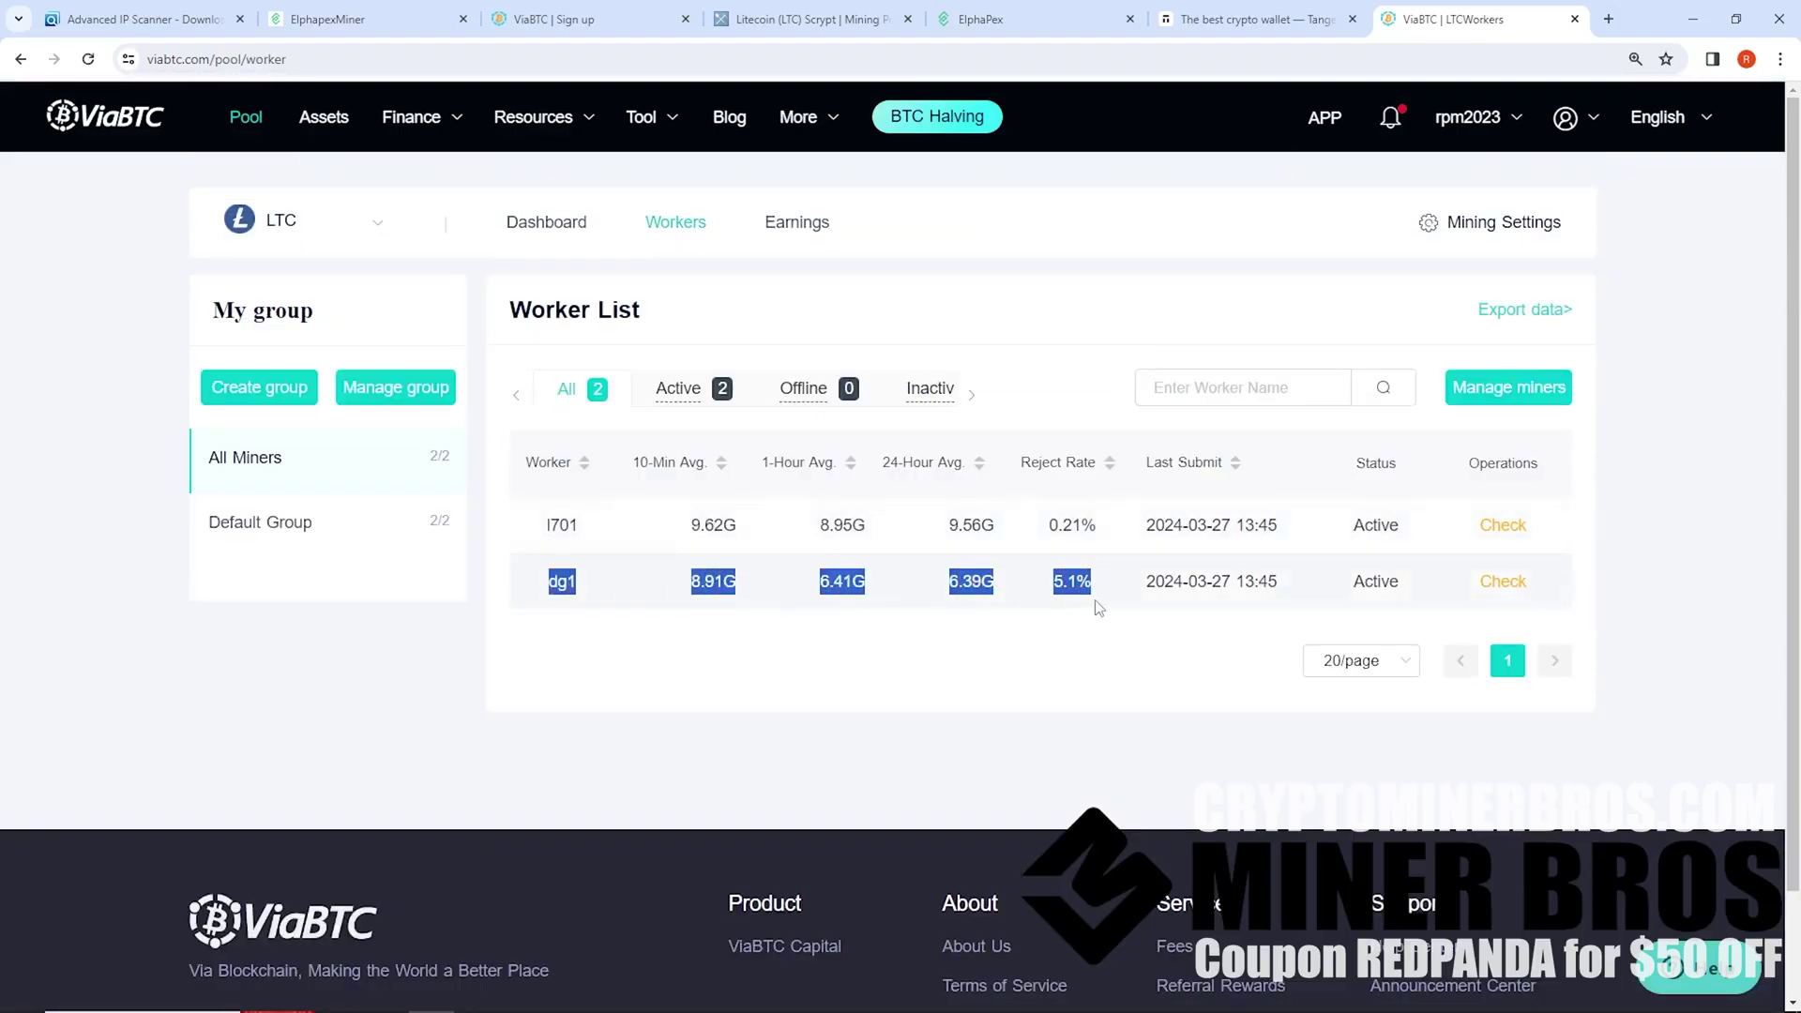
click(1099, 626)
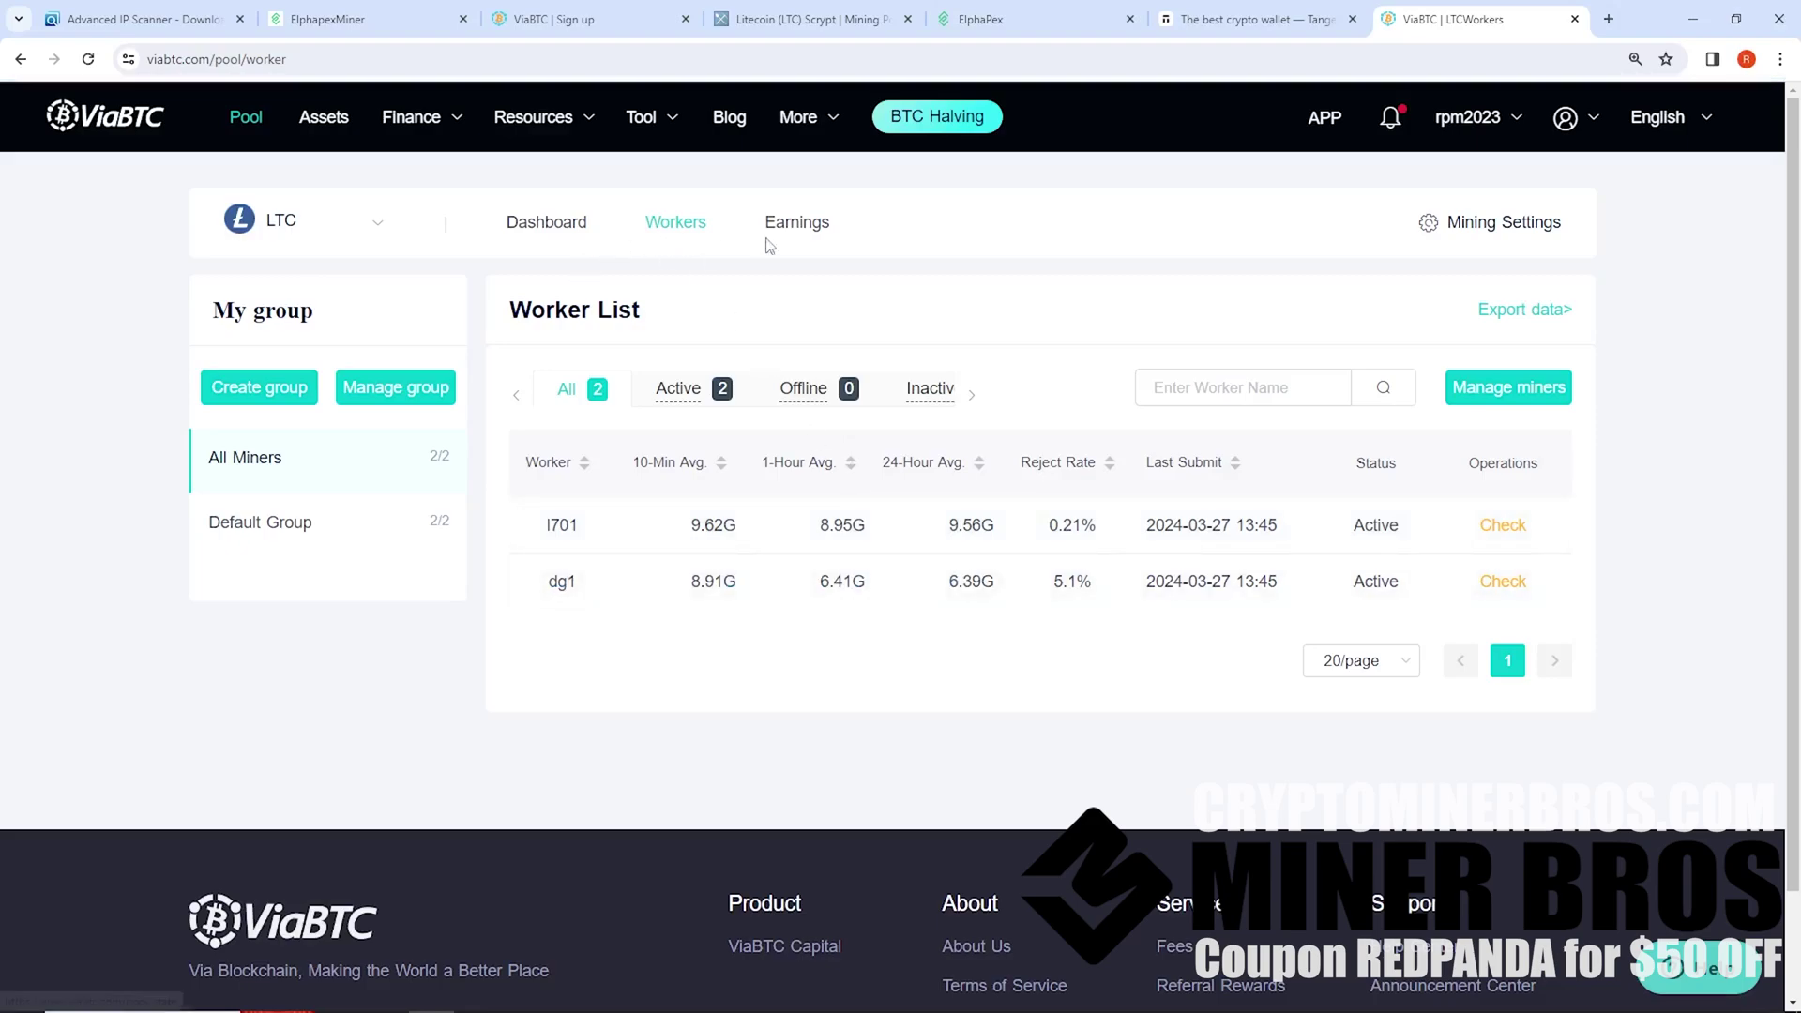
click(322, 136)
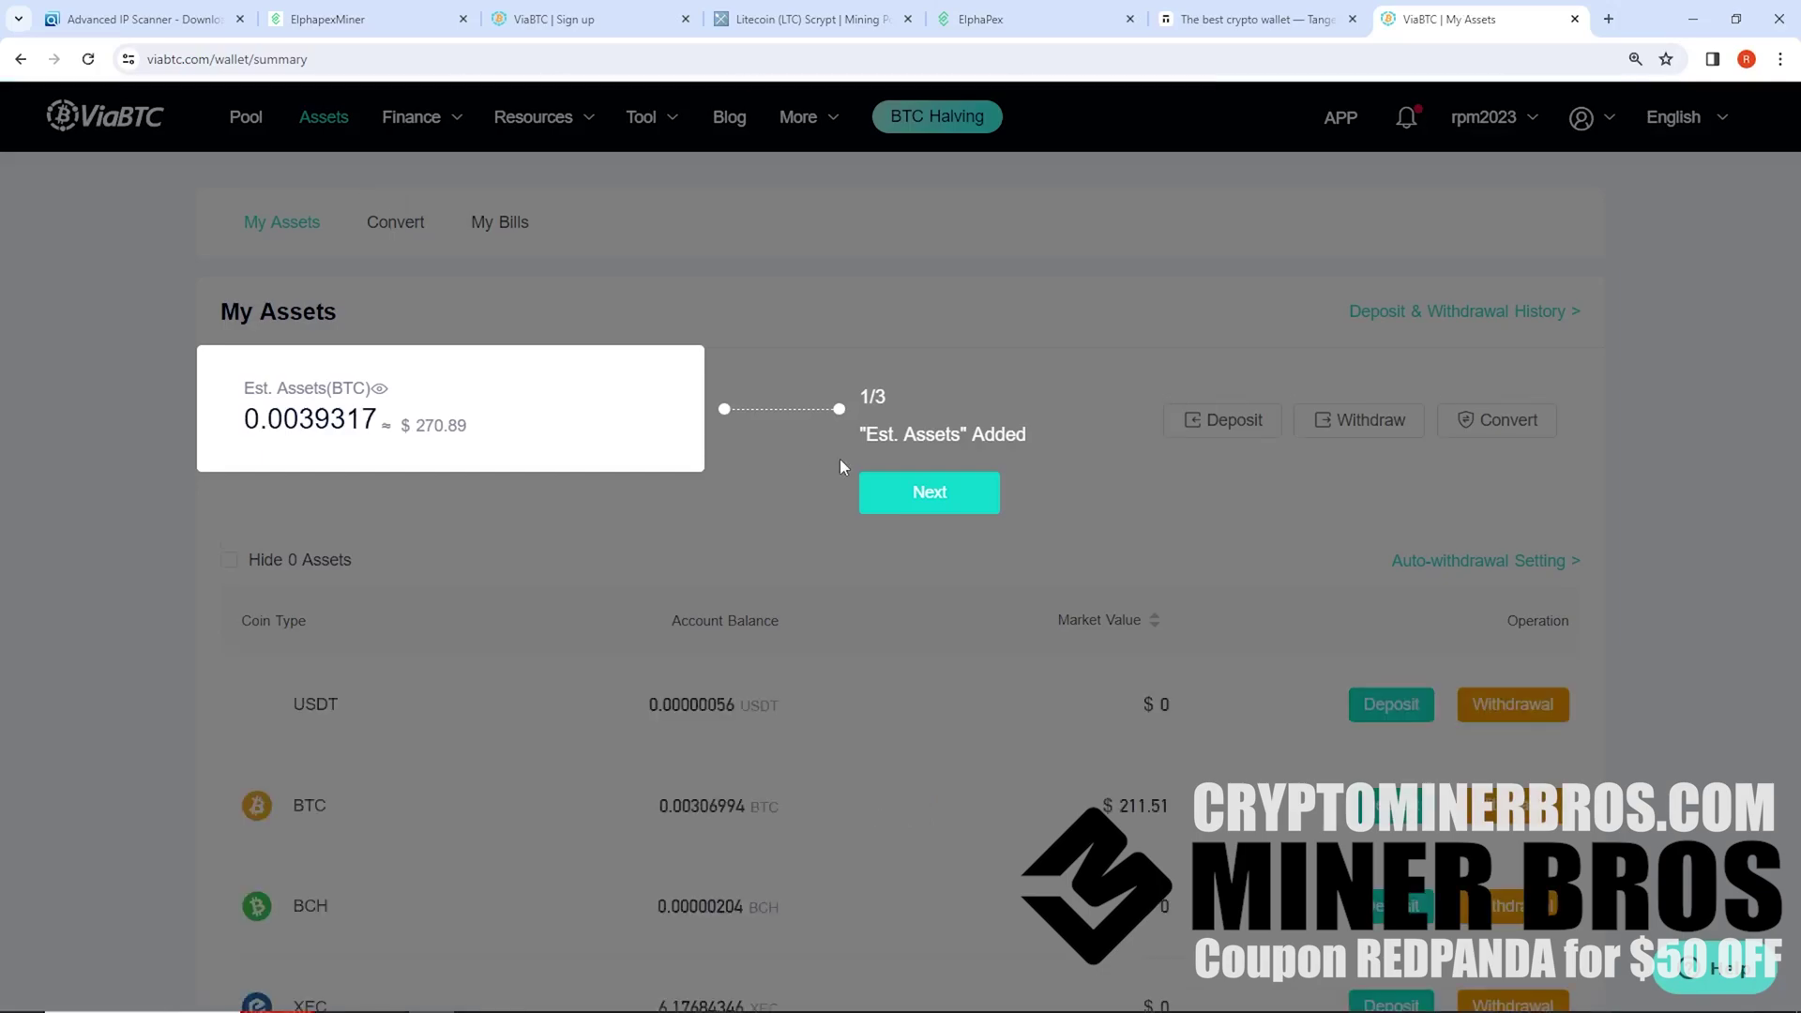
Dismiss the Assets page guide and scroll down to the DOGE balance
click(926, 493)
click(1062, 399)
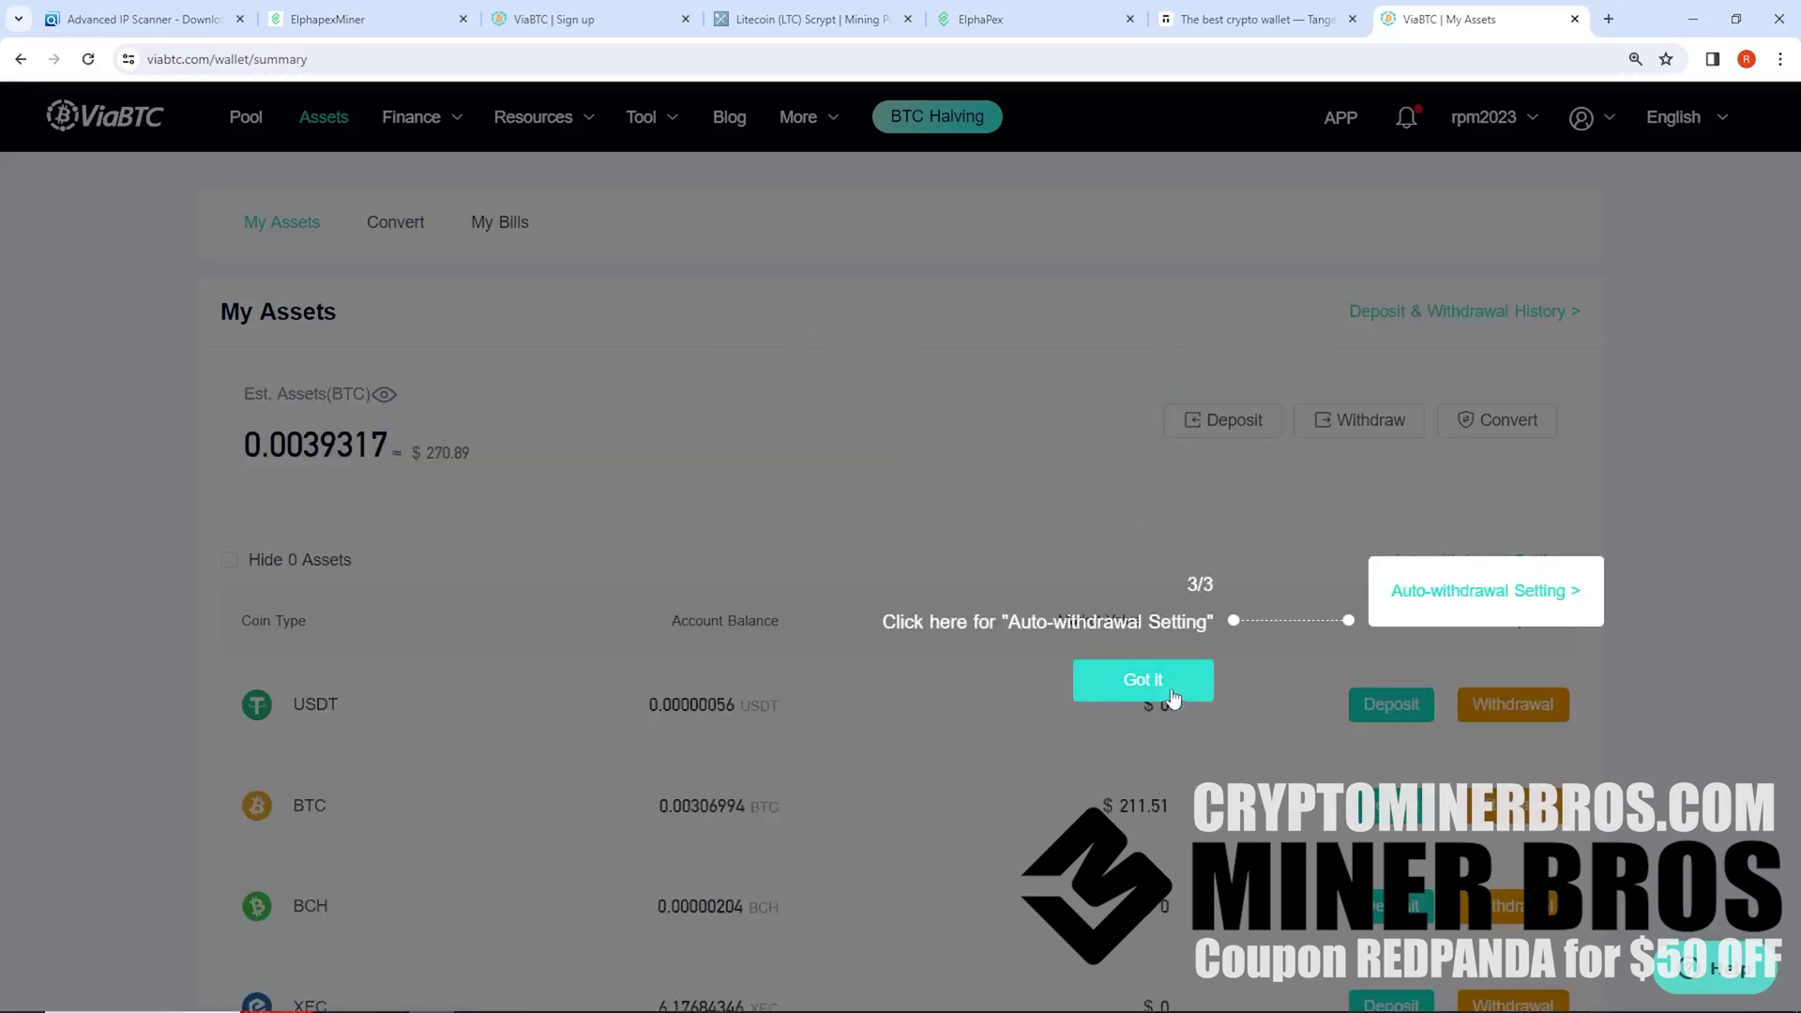
click(1093, 685)
scroll(854, 563, down, 5)
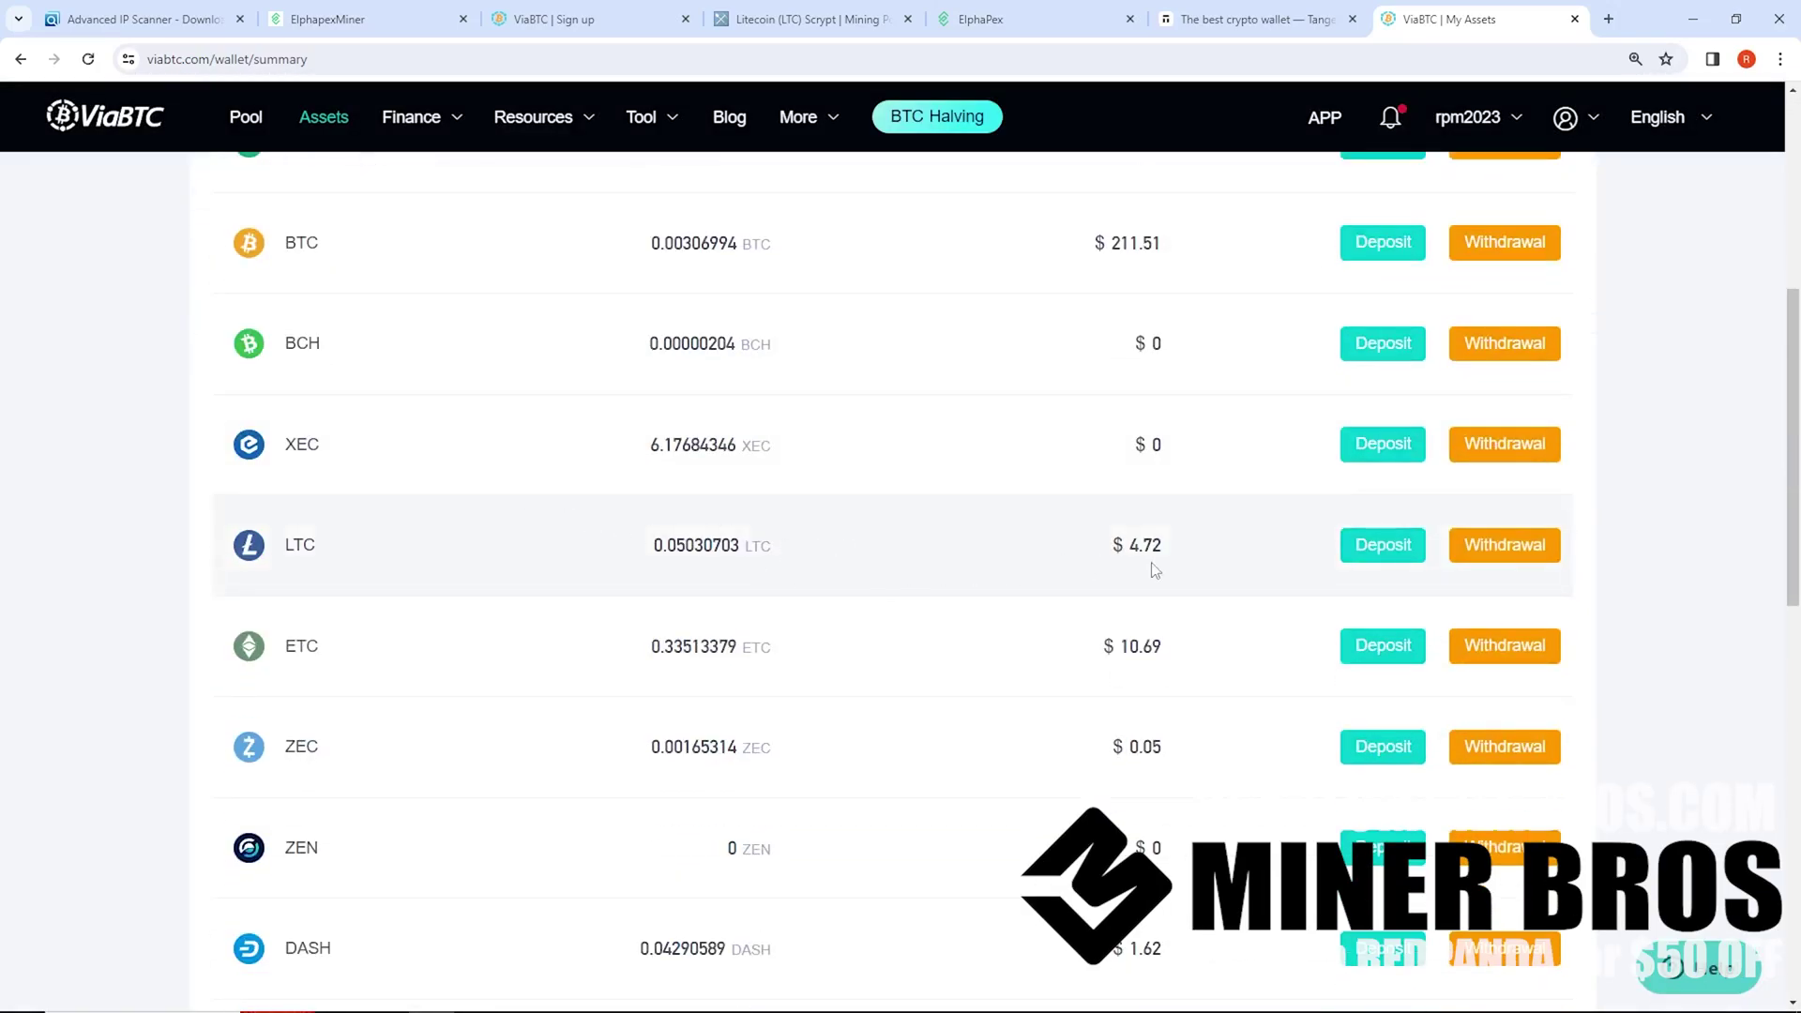
scroll(778, 628, down, 8)
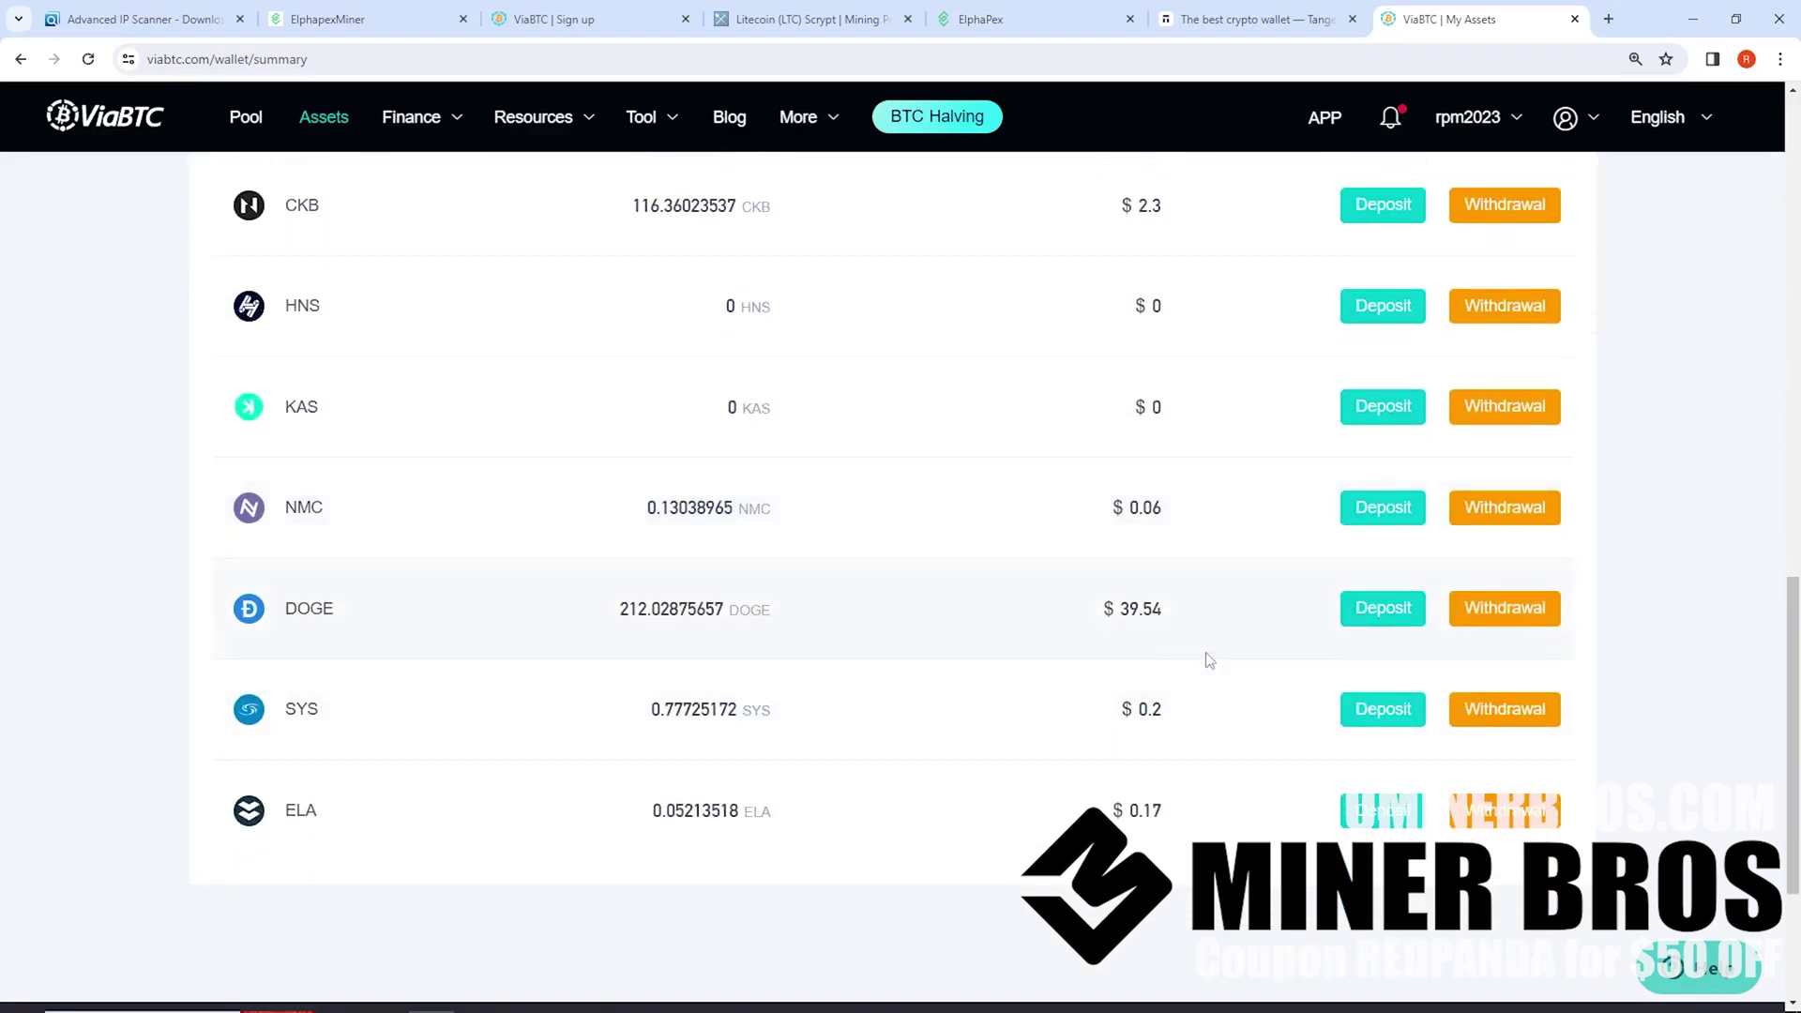
drag(1219, 617, 225, 609)
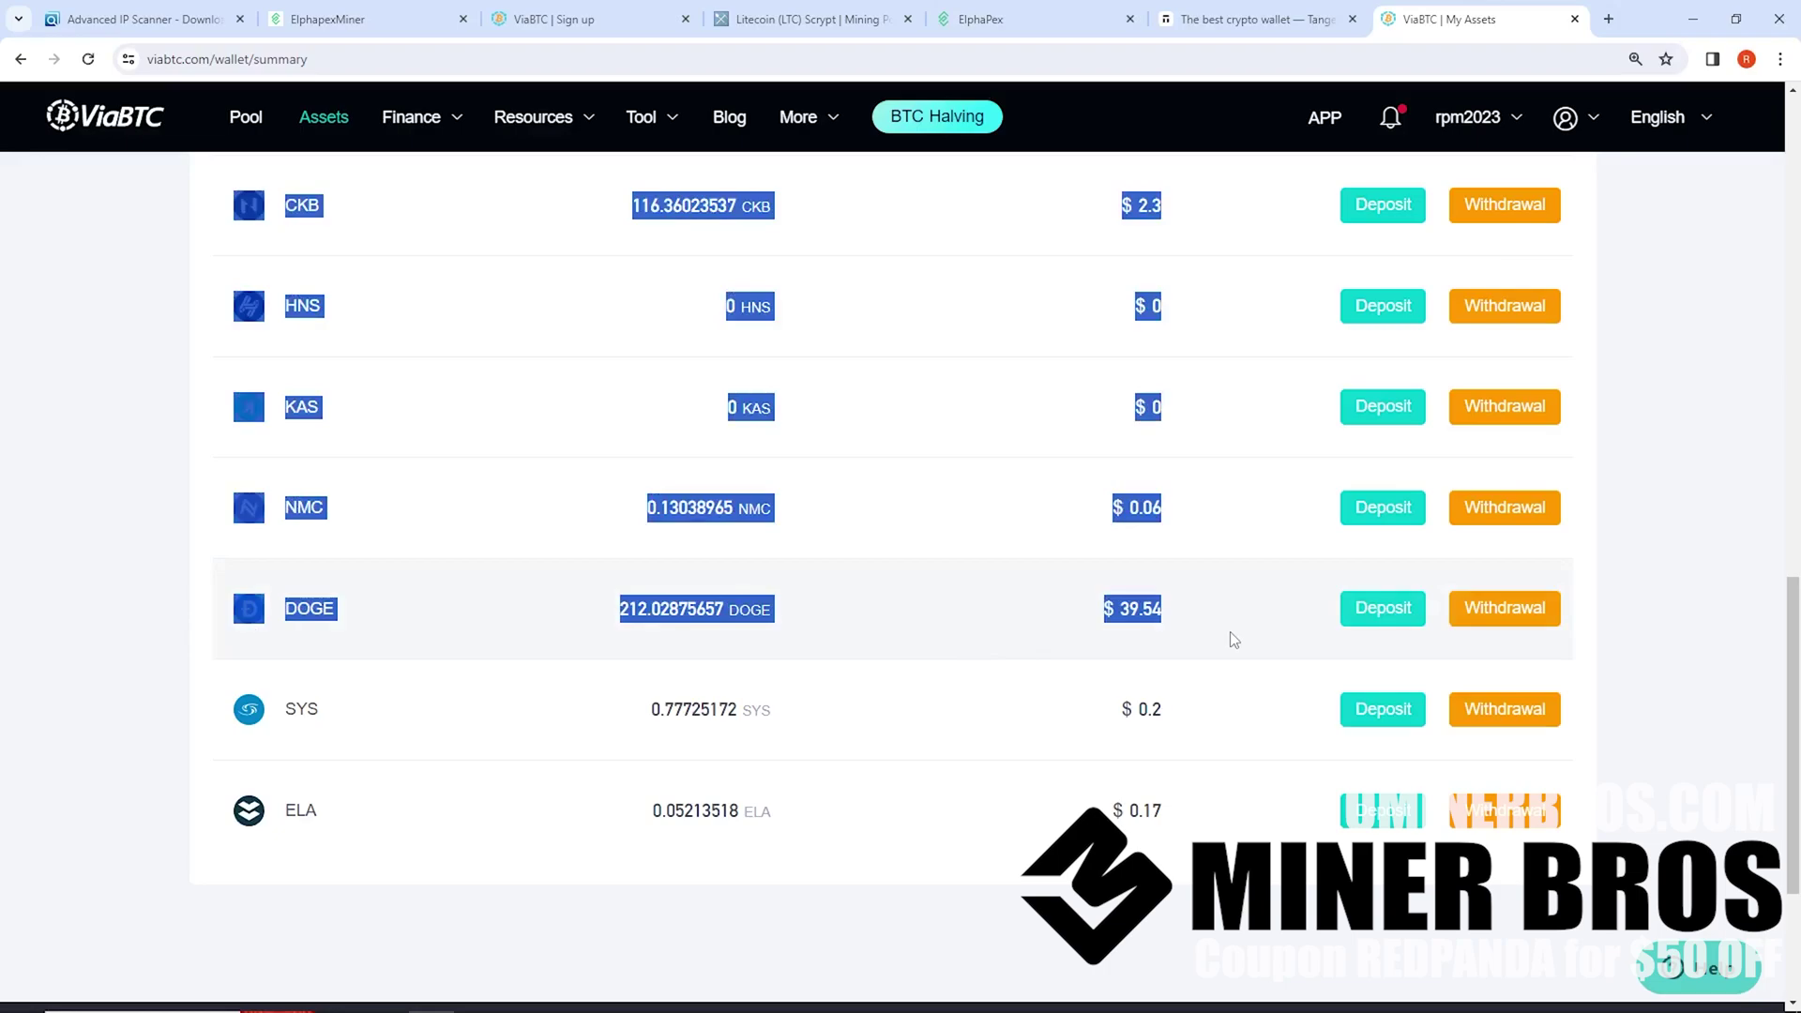
Start a DOGE withdrawal as a Normal transfer and focus the Withdrawal Address field
click(1552, 621)
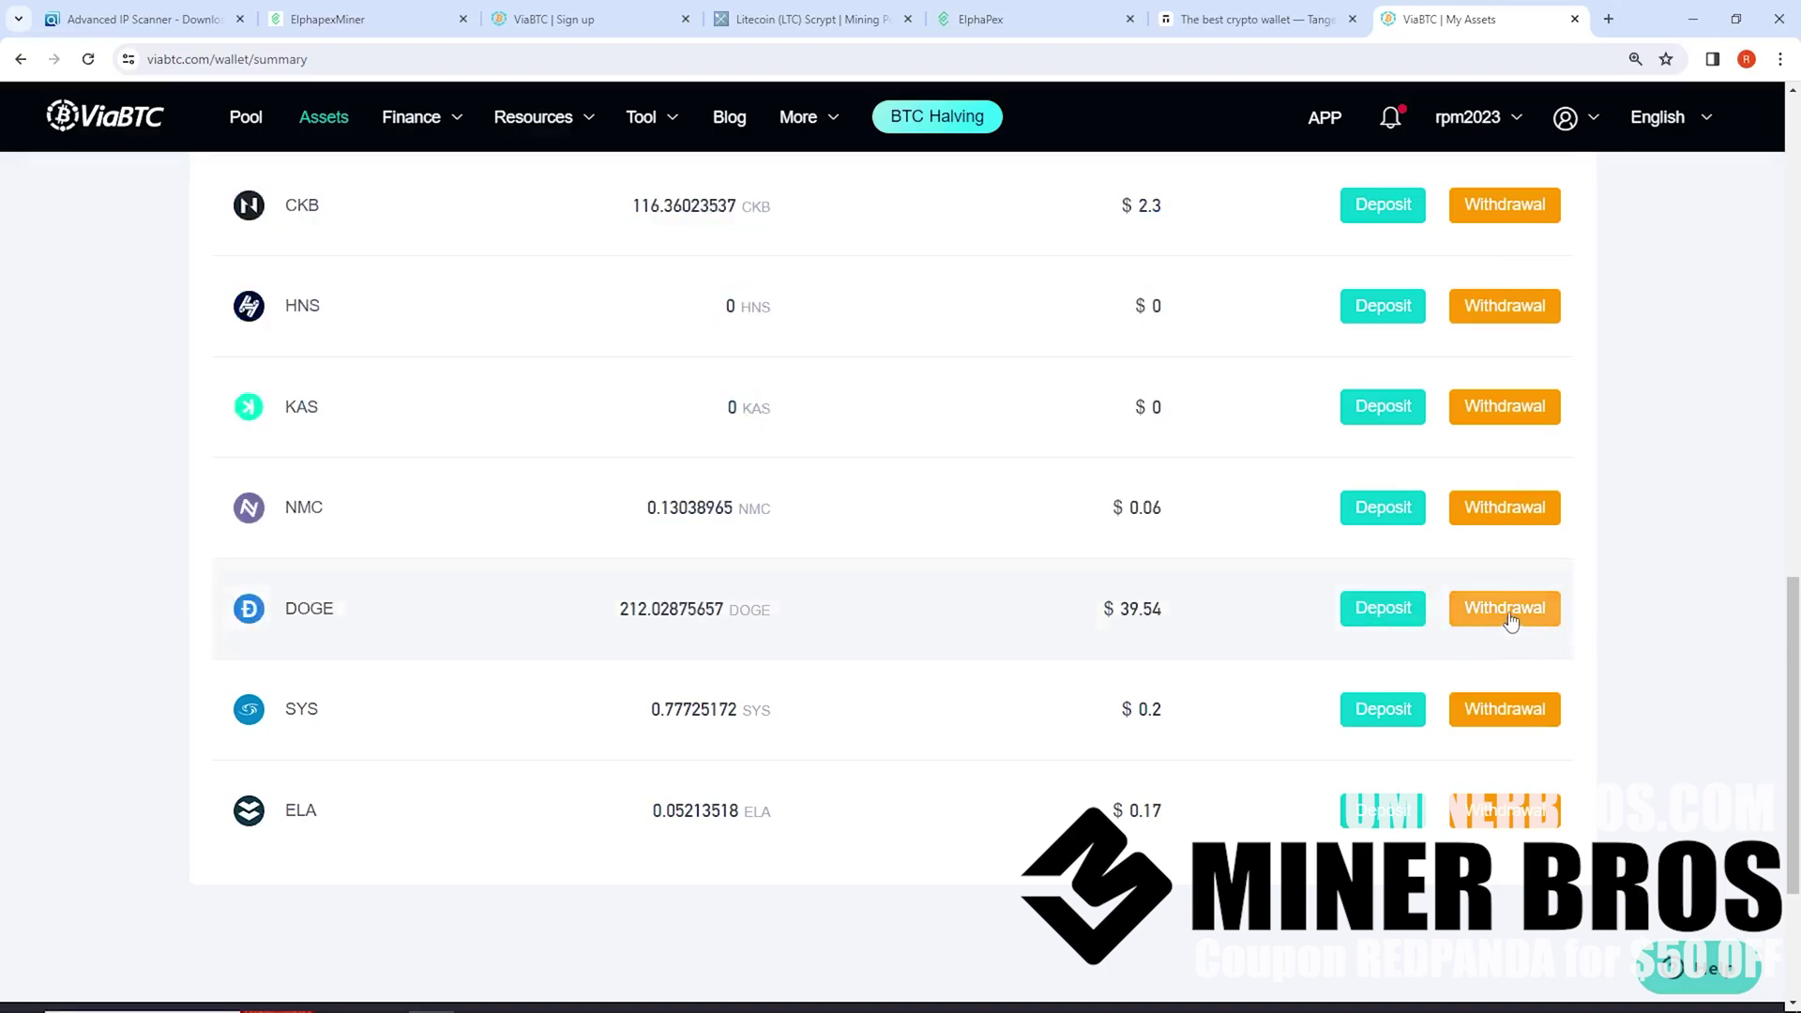
scroll(1049, 540, up, 4)
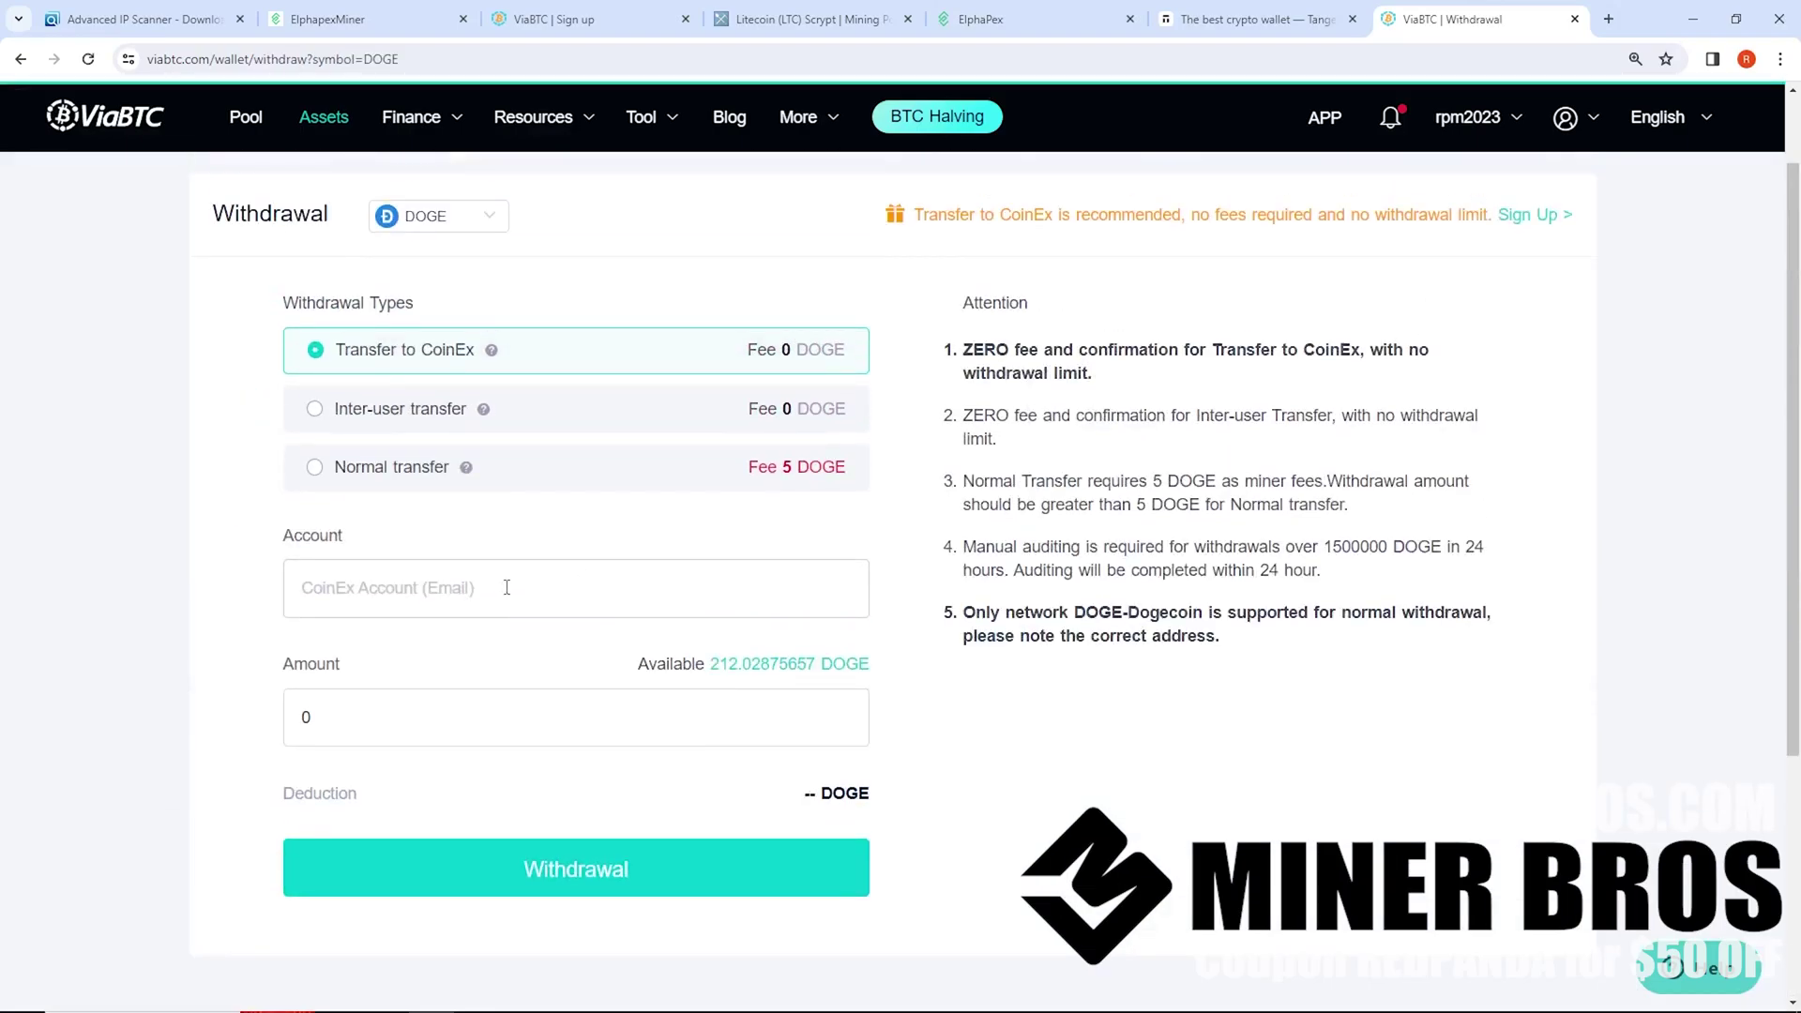
click(399, 469)
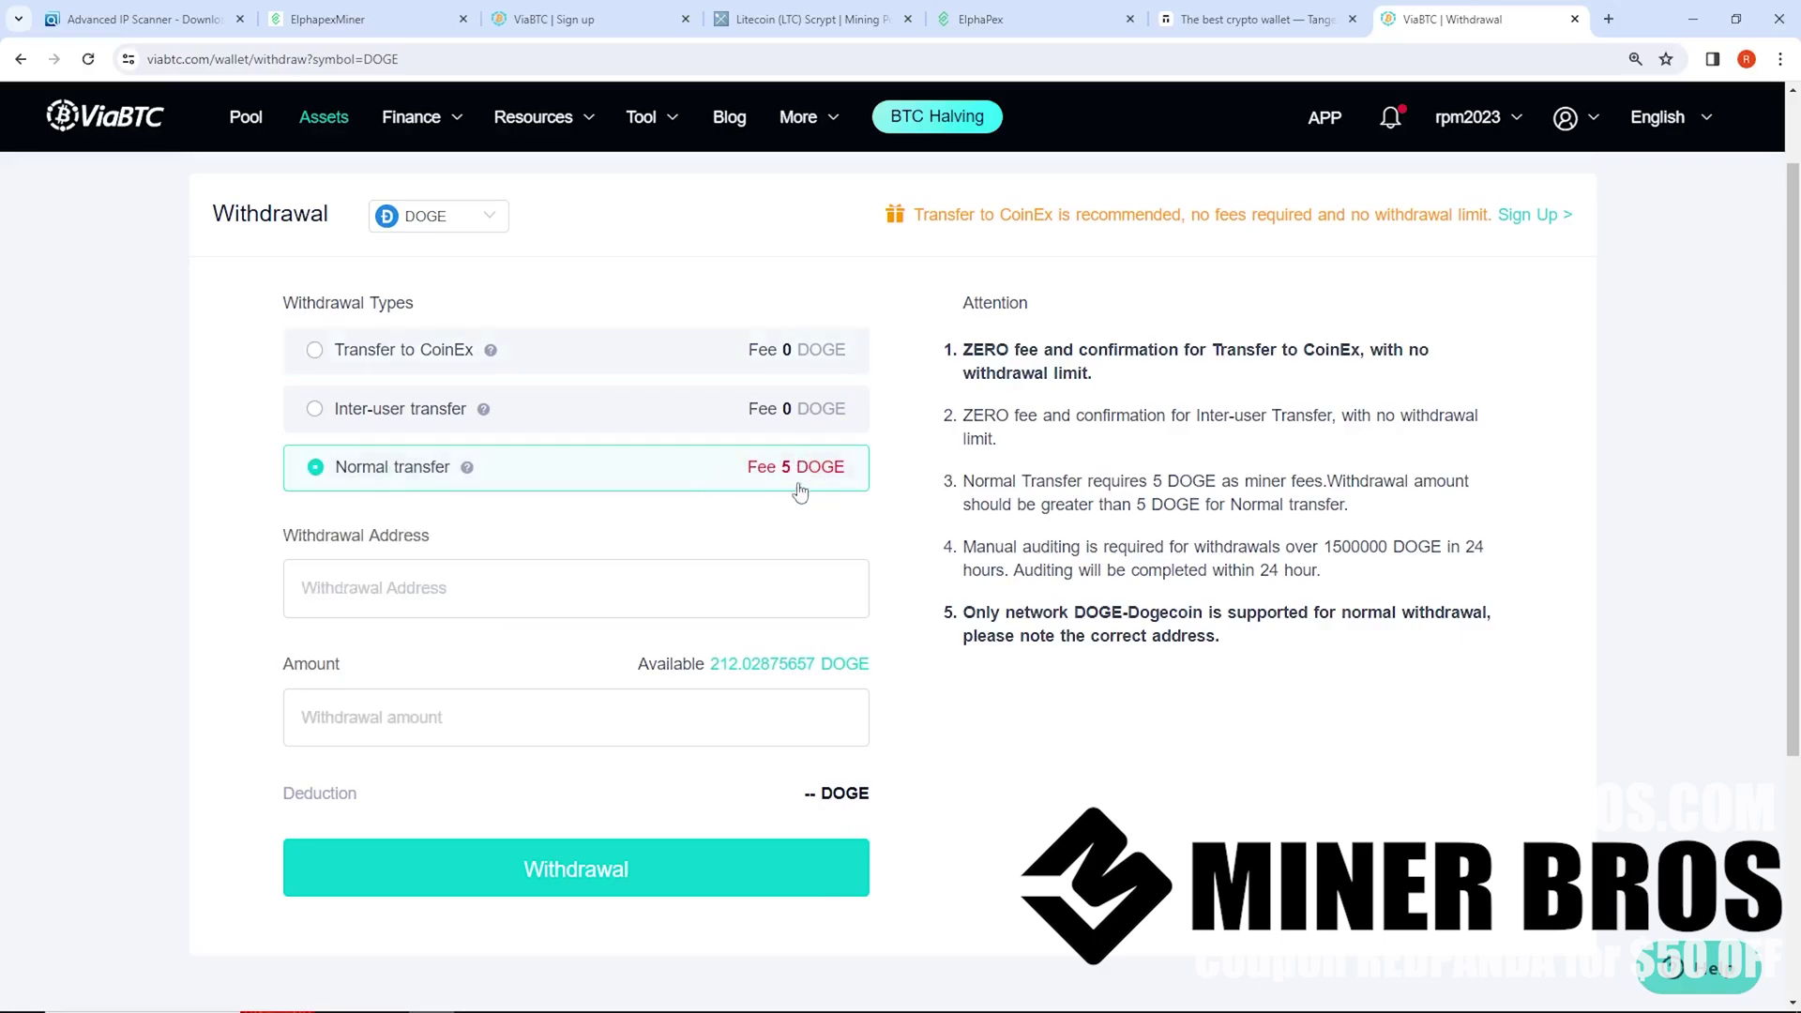
click(366, 595)
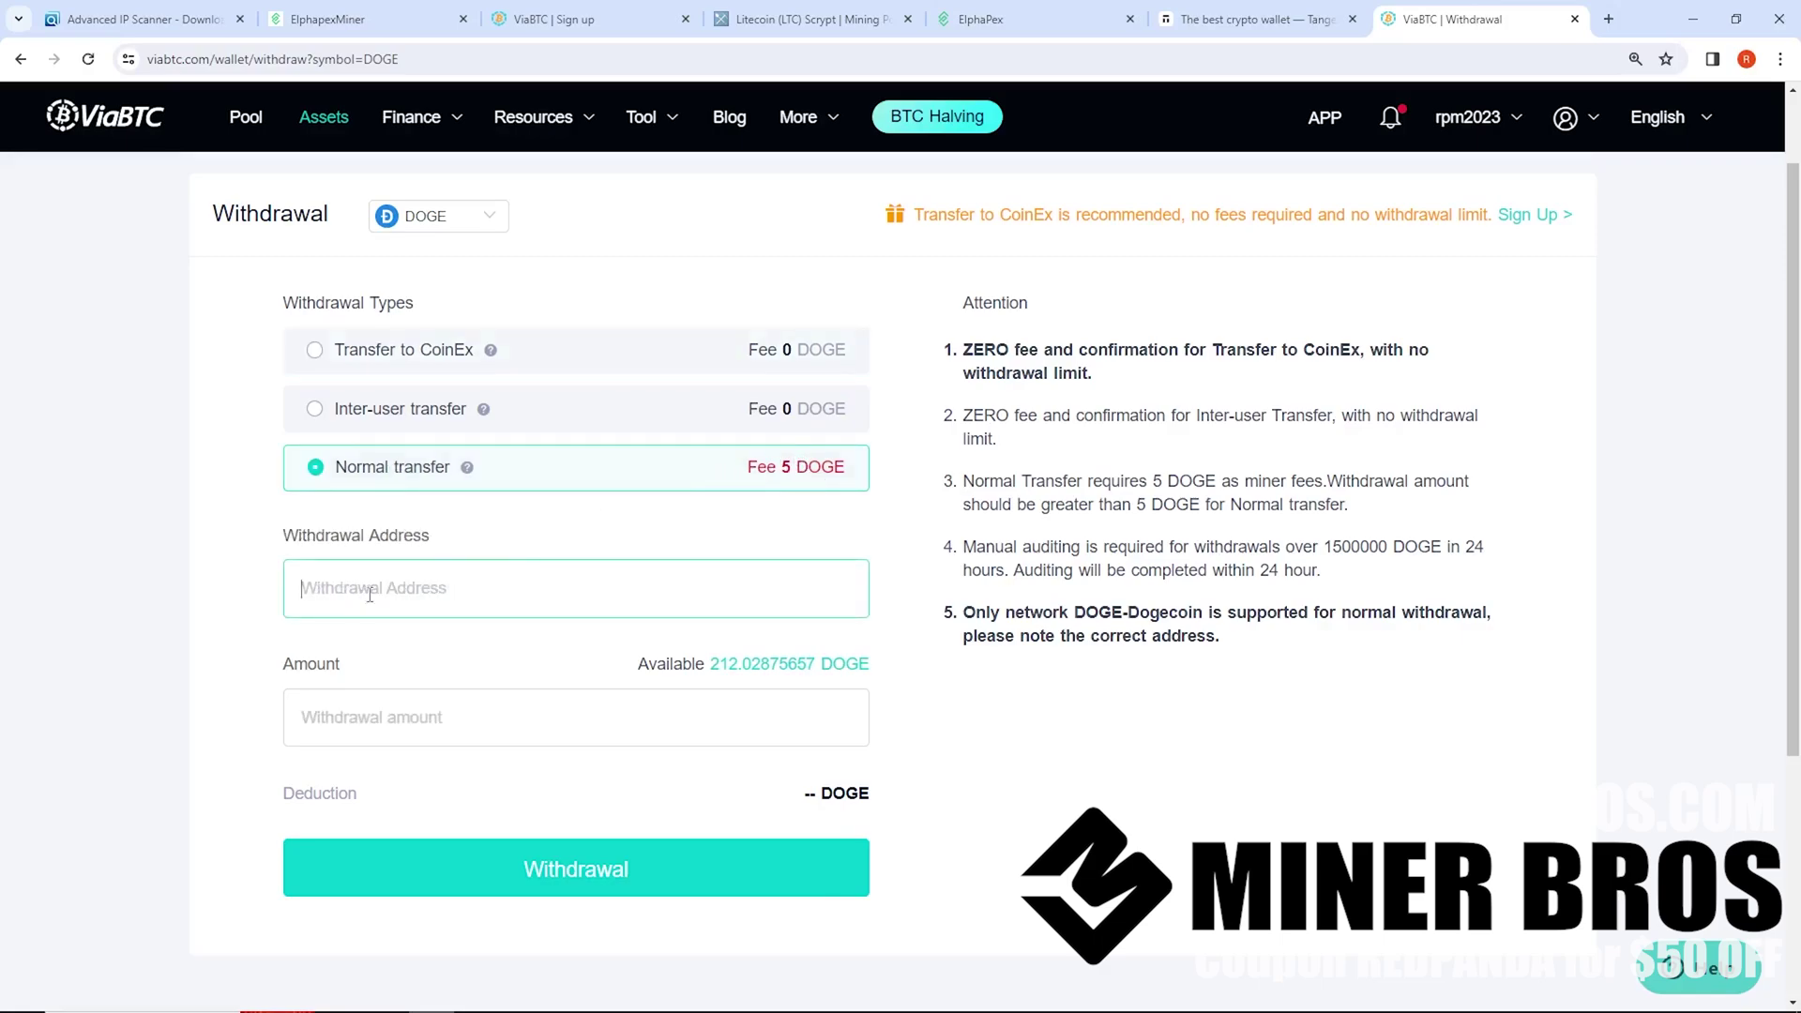
click(1252, 19)
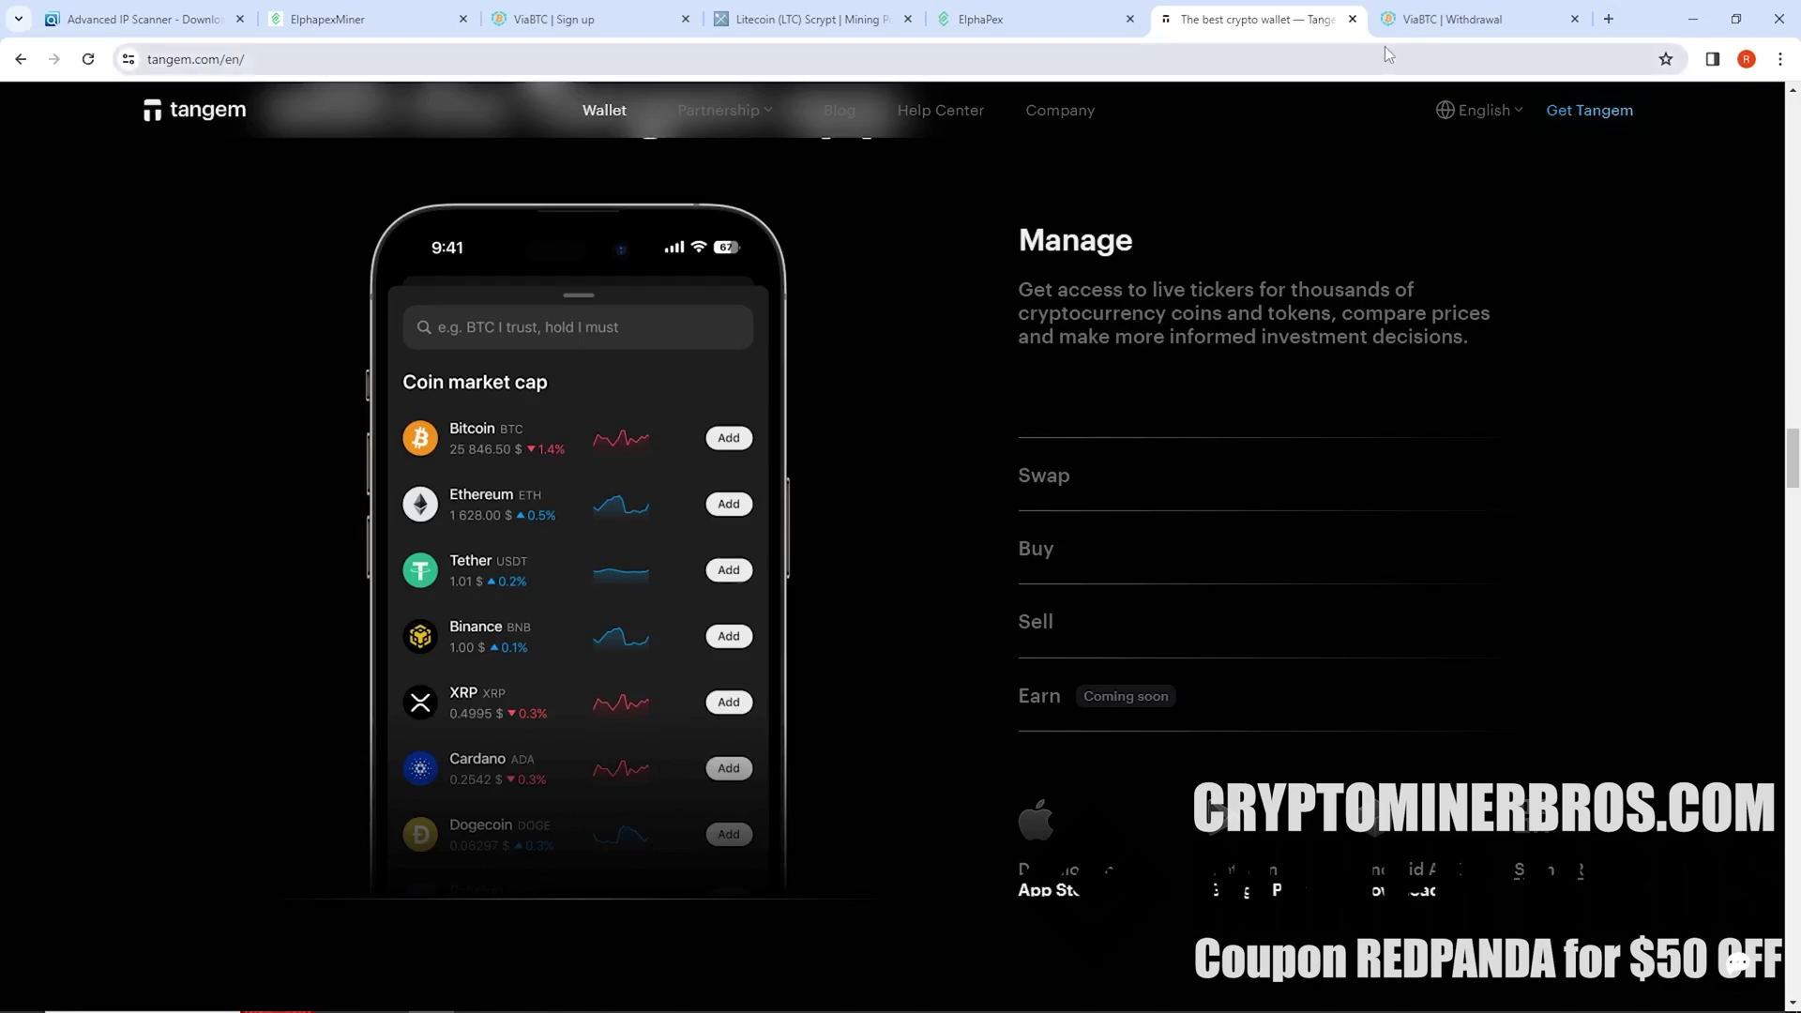
Return from Tangem to the ViaBTC DOGE withdrawal page, then to the ElphapexMiner dashboard showing 12977.36 MH/s
mouse_move(1433, 26)
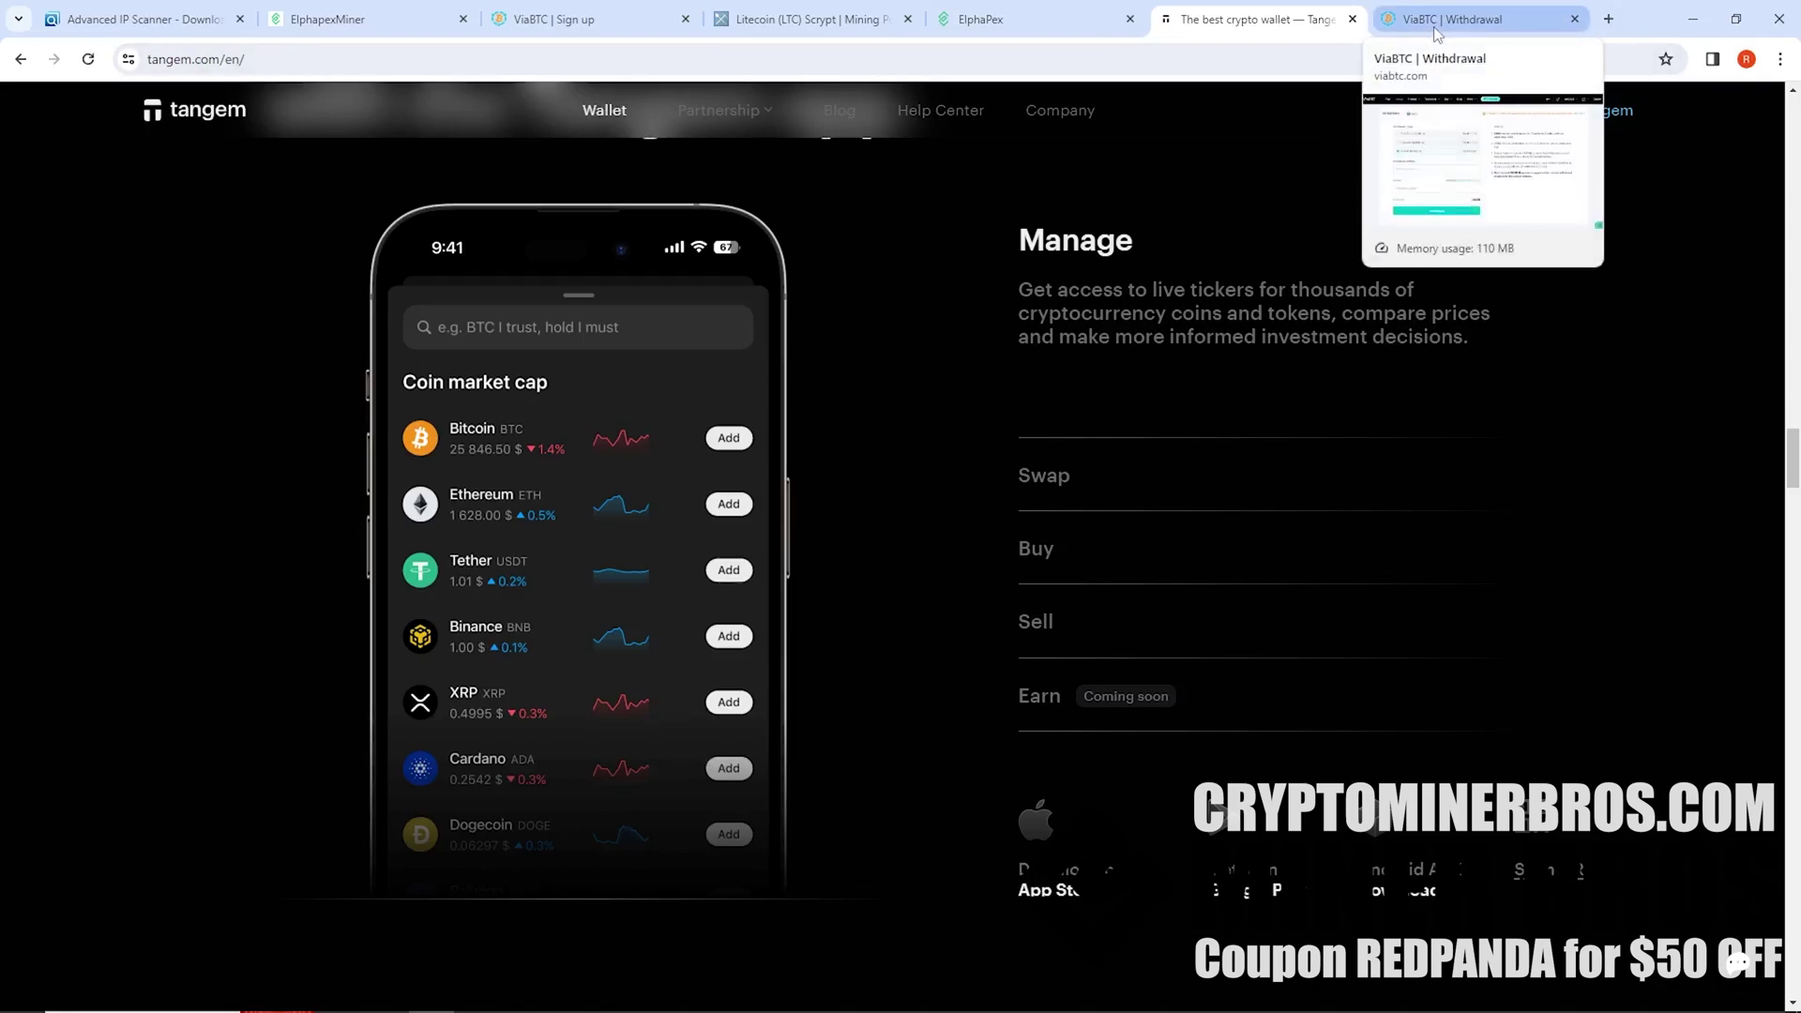
click(1435, 27)
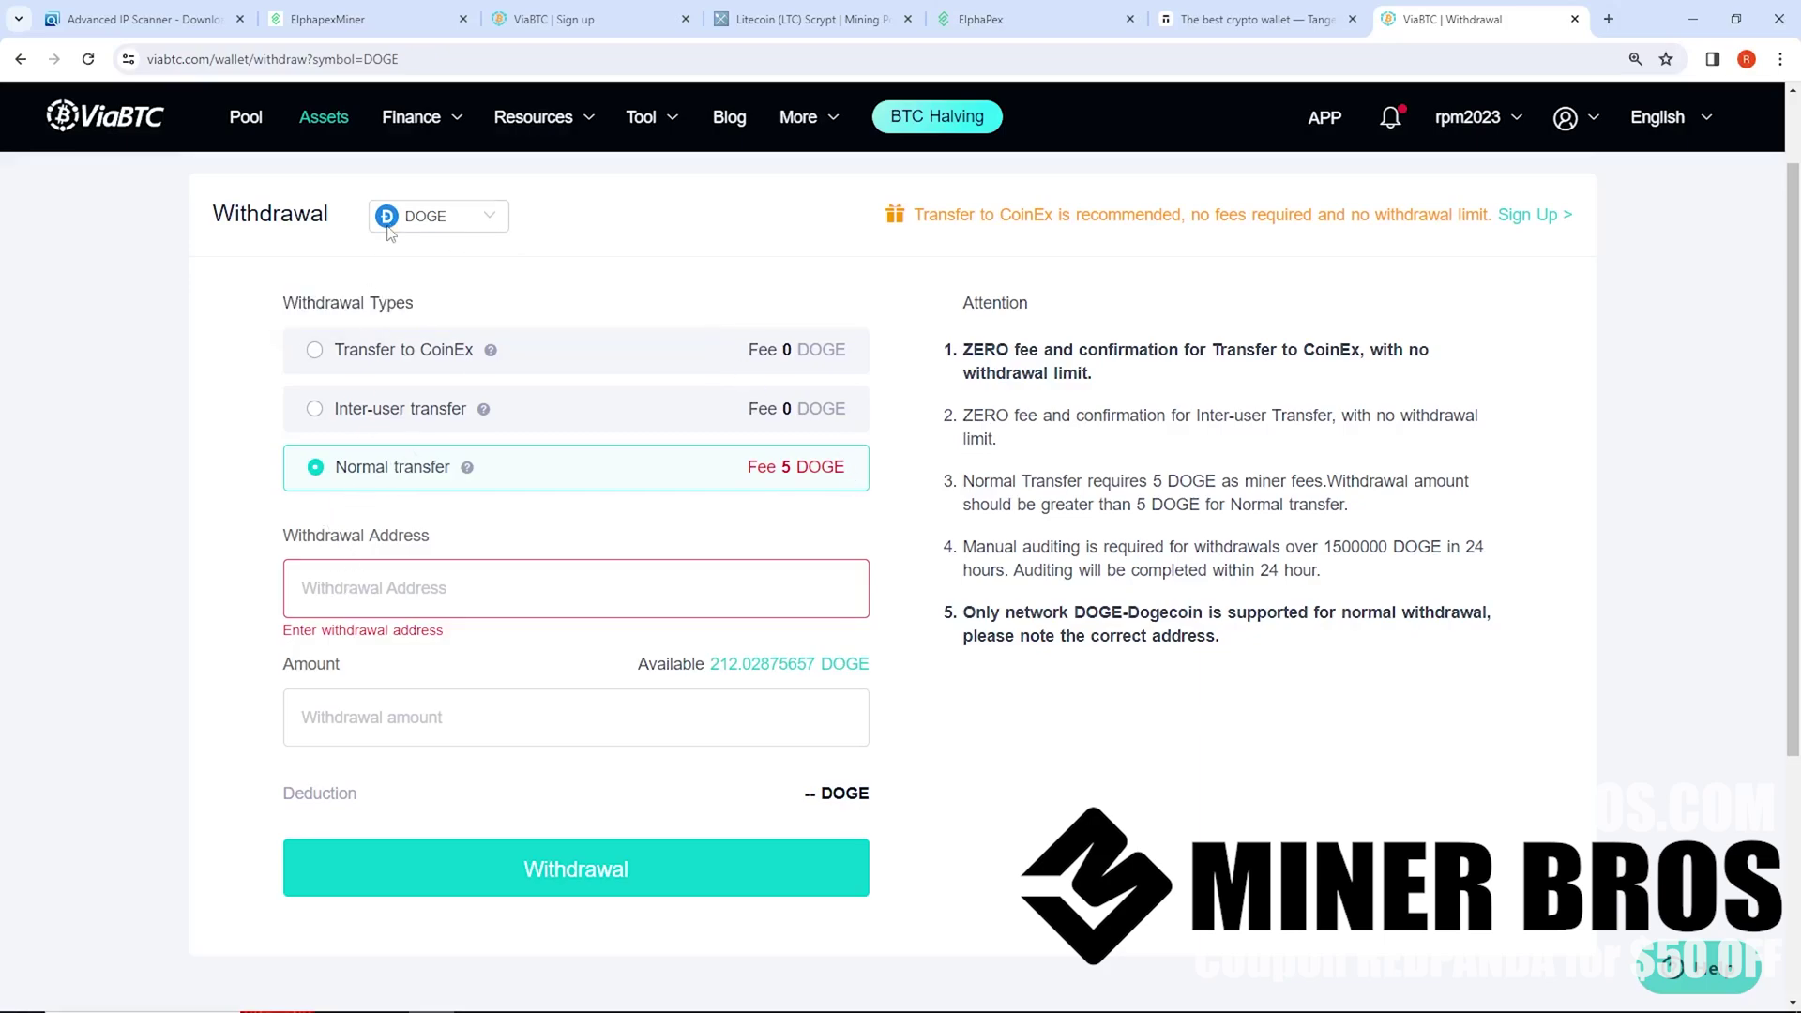
click(378, 11)
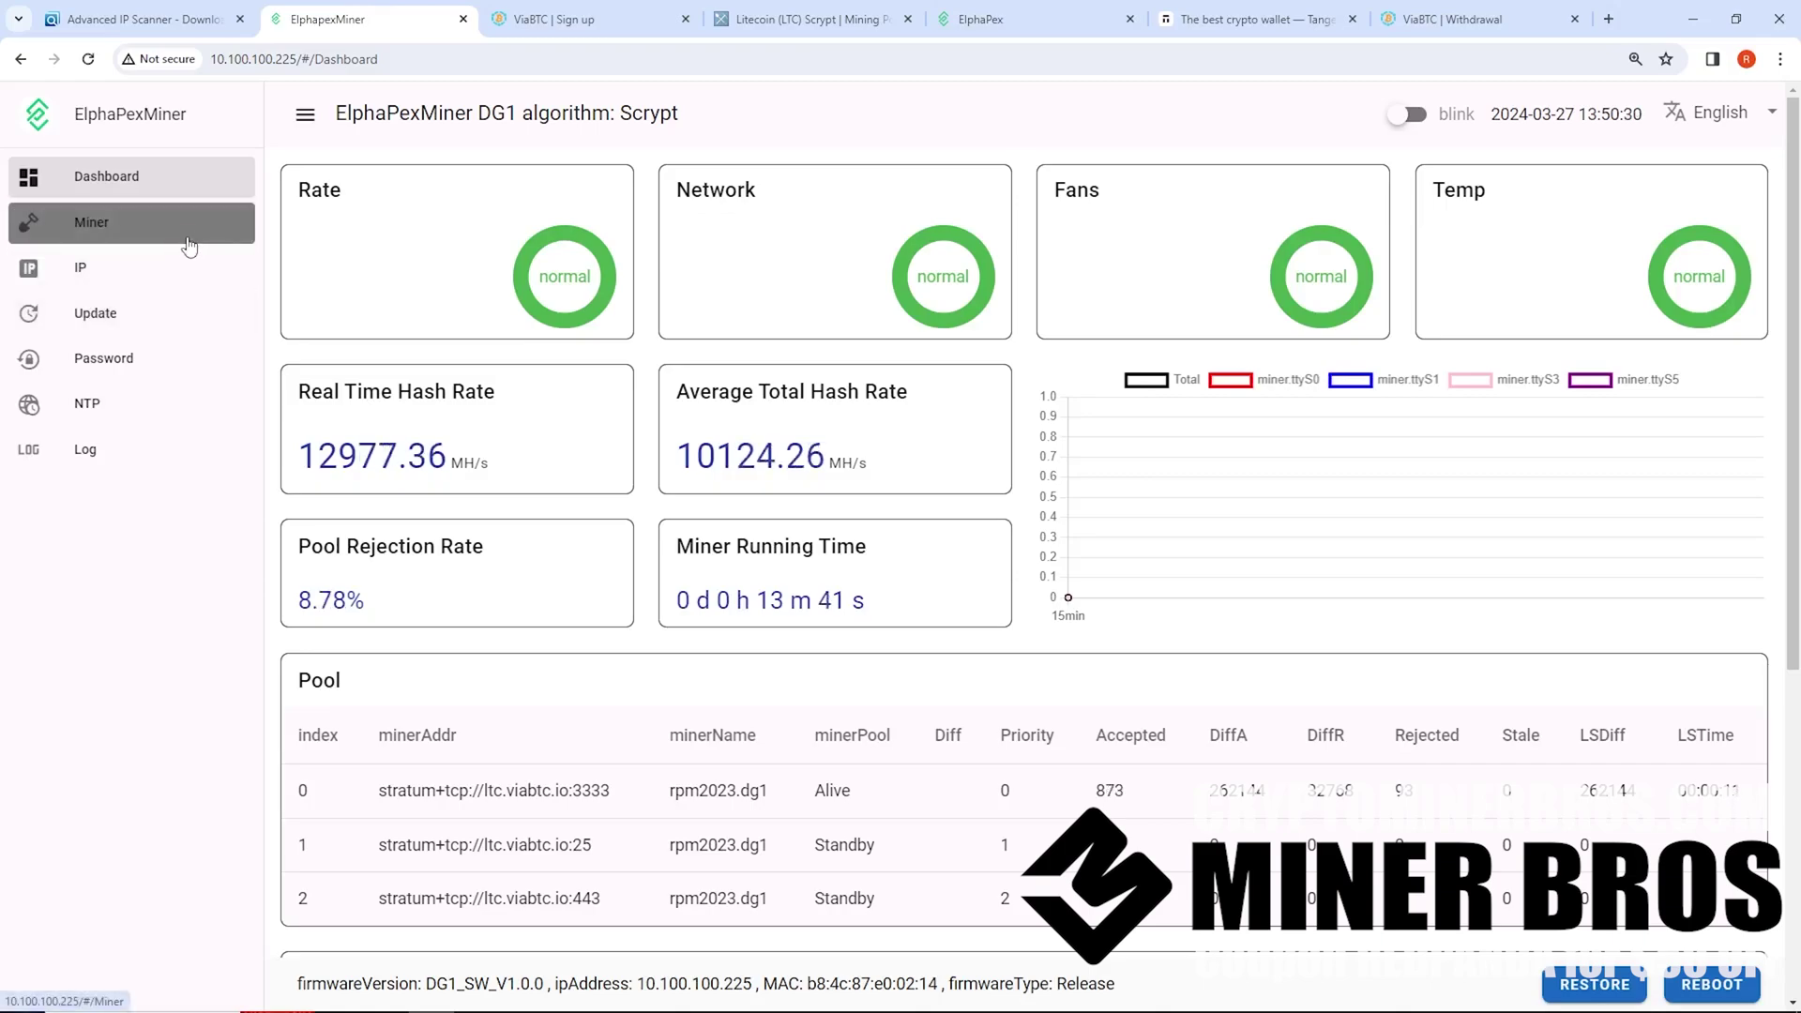
click(190, 242)
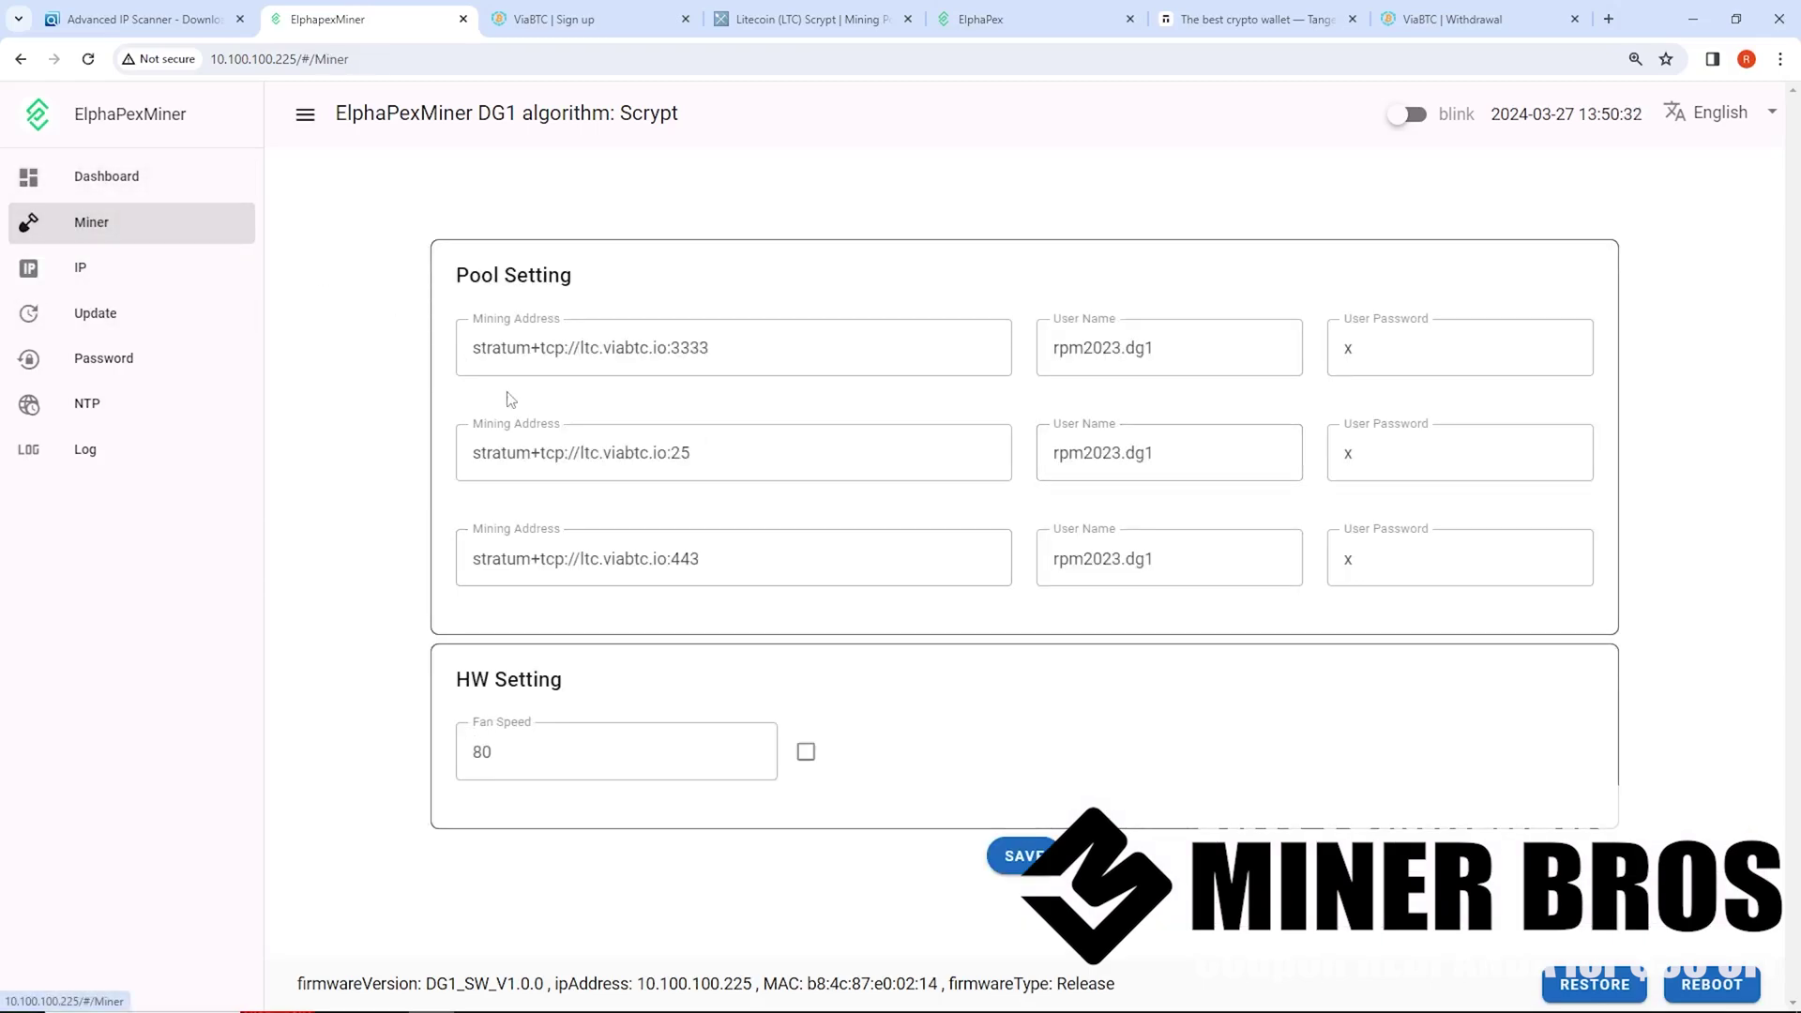
click(98, 192)
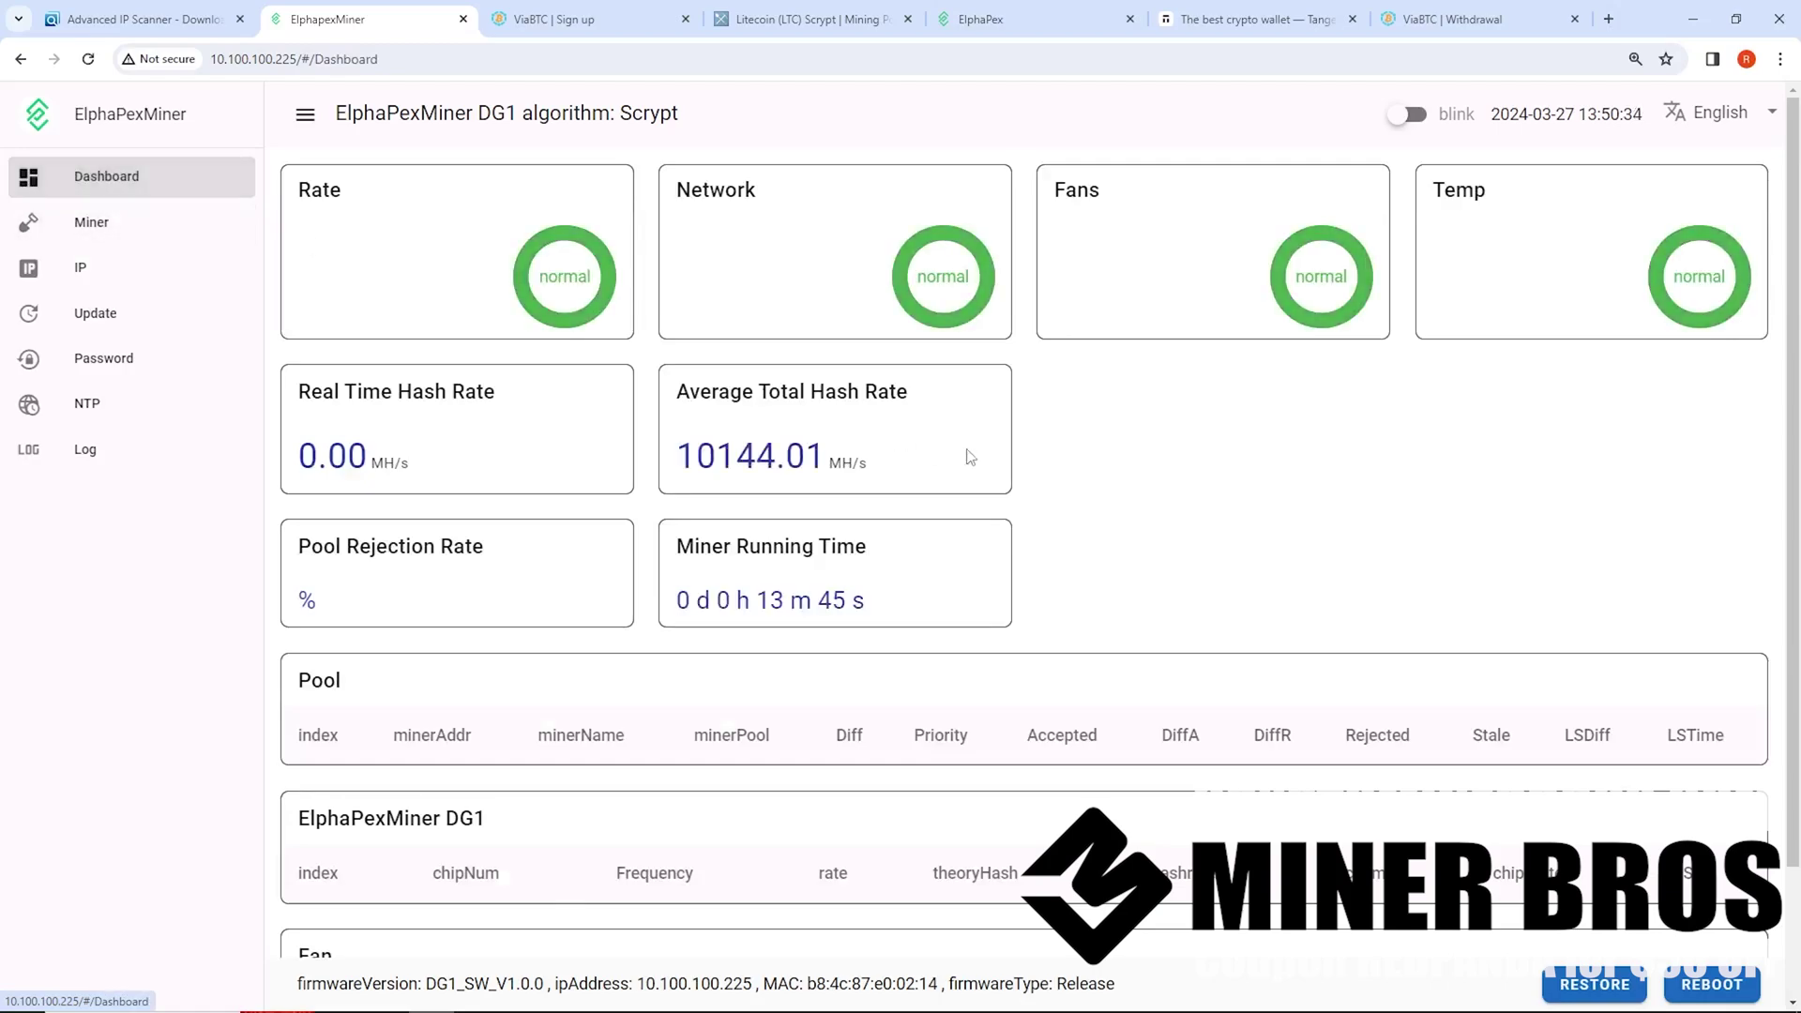
Bring up tangem.com at the top of its homepage, headlined 'Tangem. Your wallet.' with sets from $54.90
click(1279, 24)
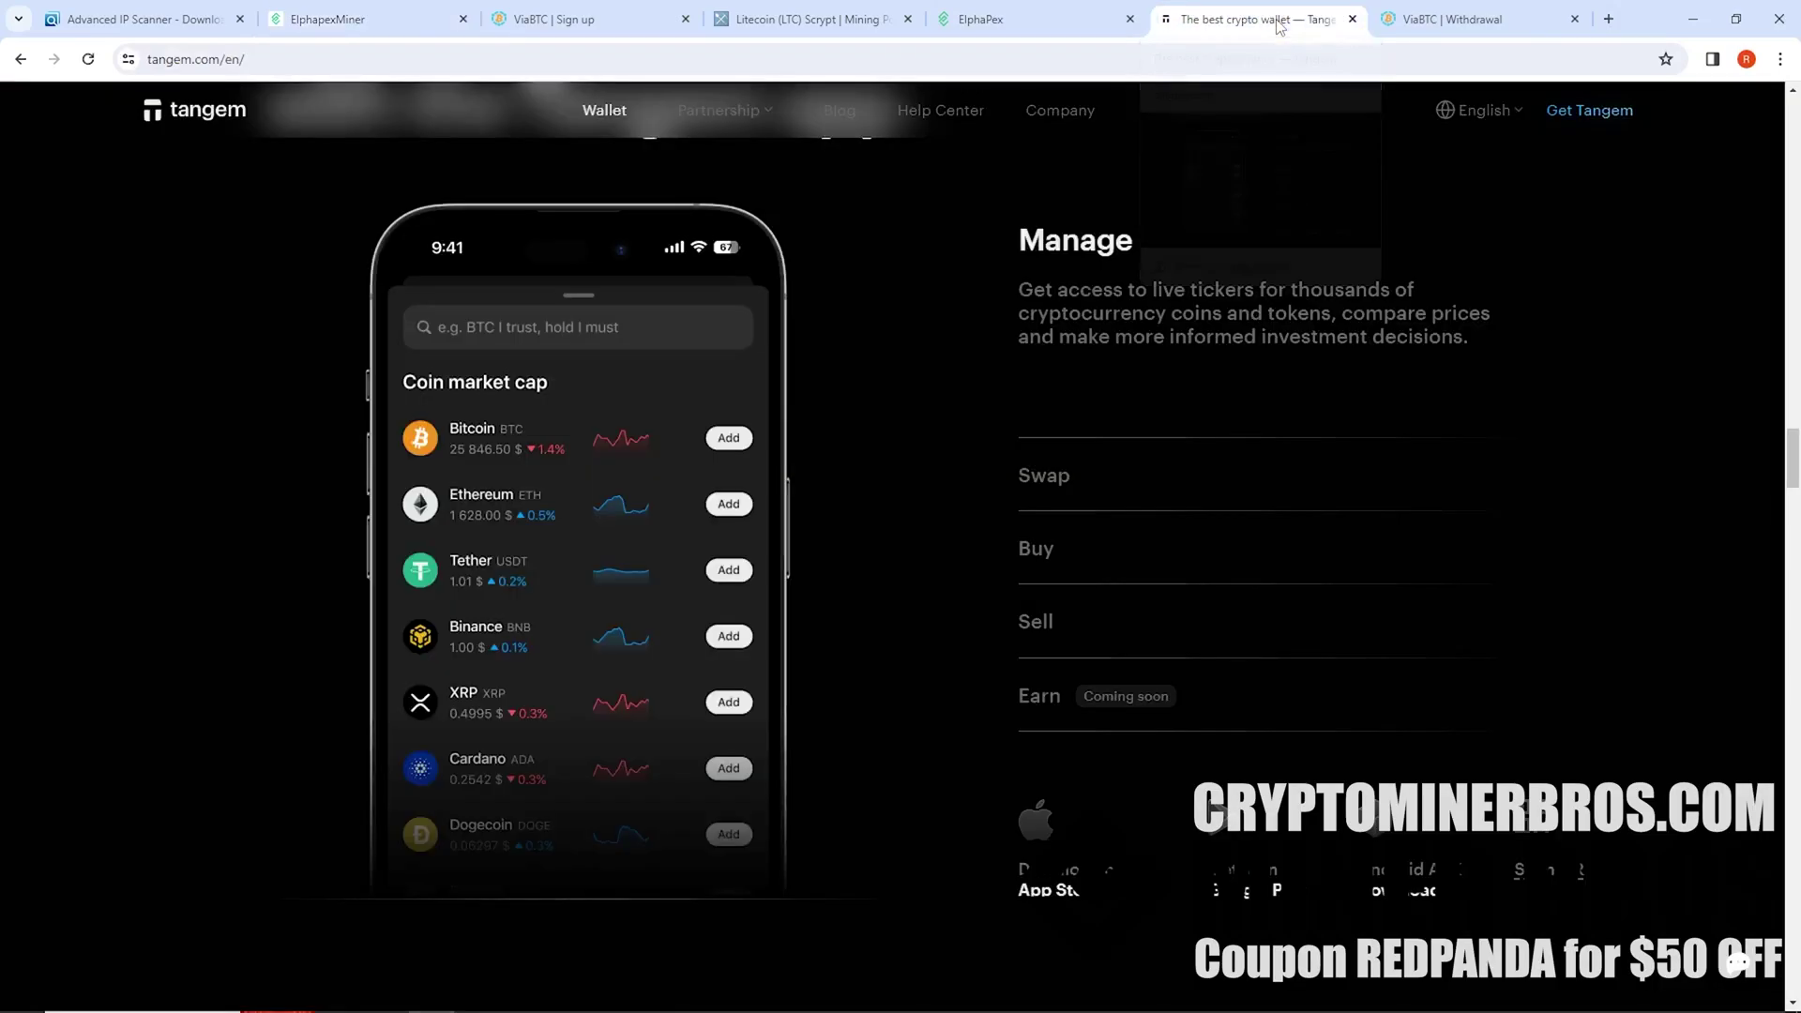
scroll(930, 531, up, 10)
scroll(747, 601, up, 15)
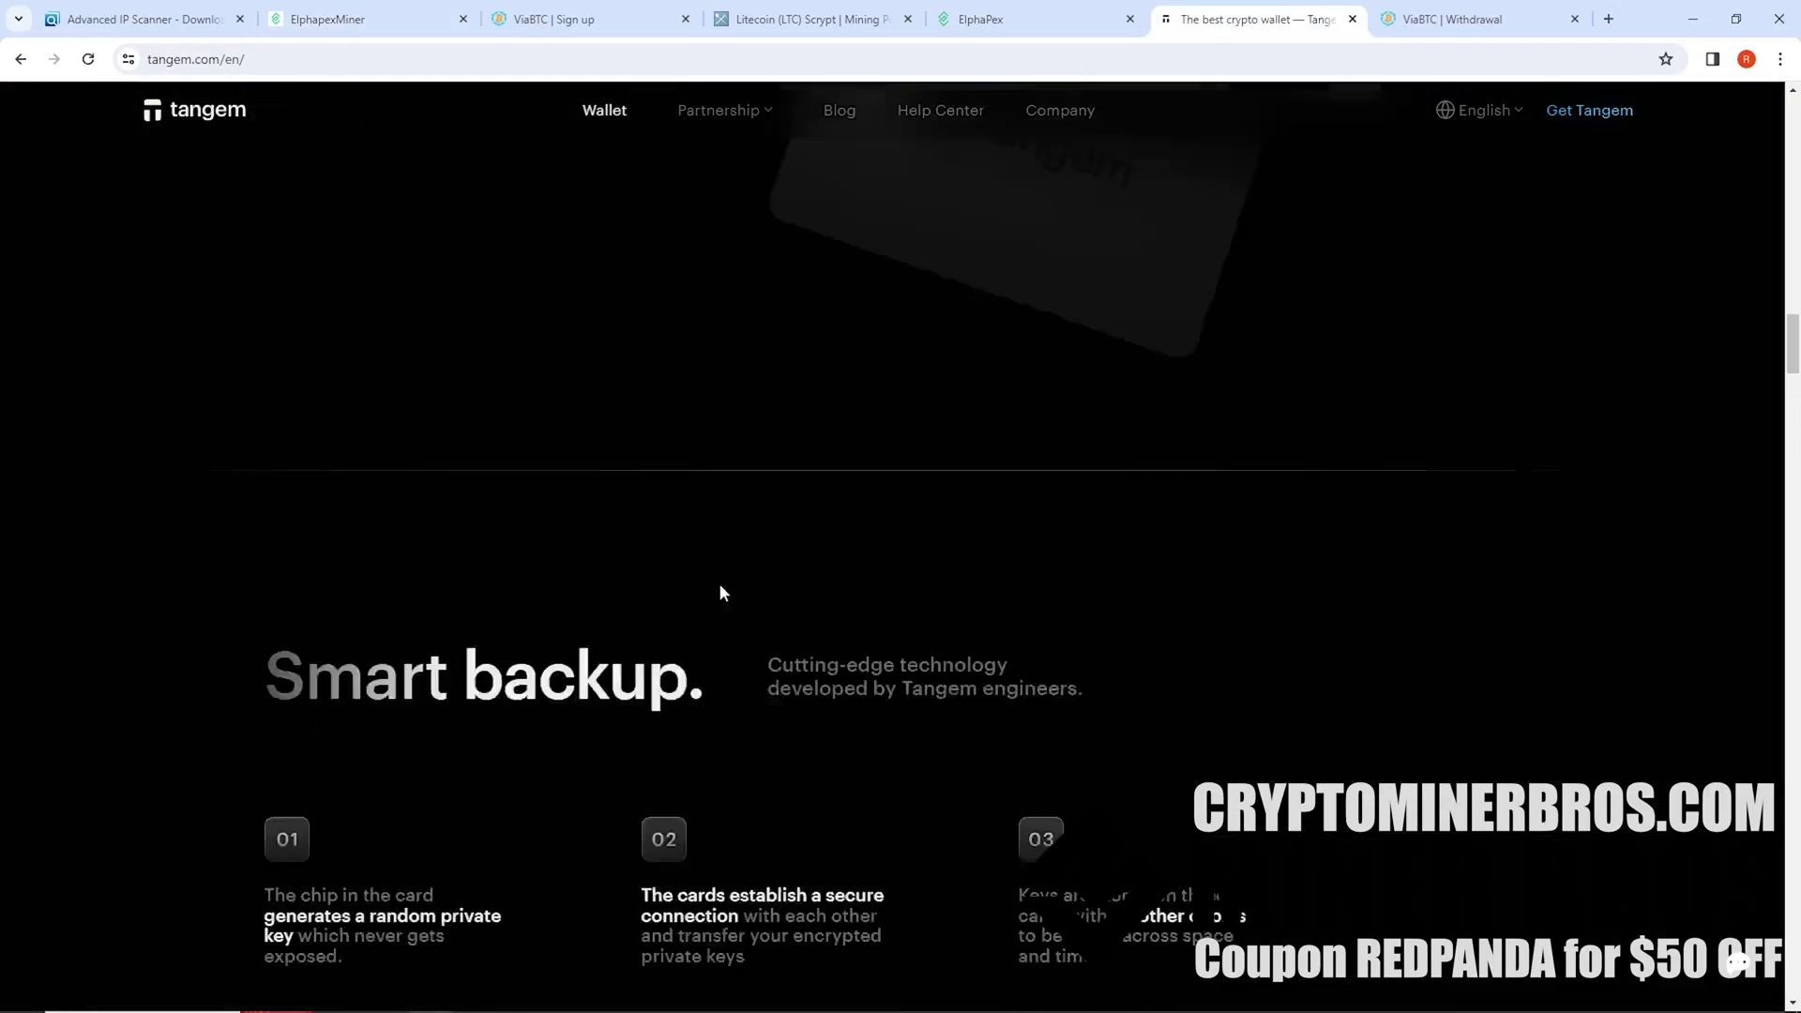
scroll(675, 589, up, 2)
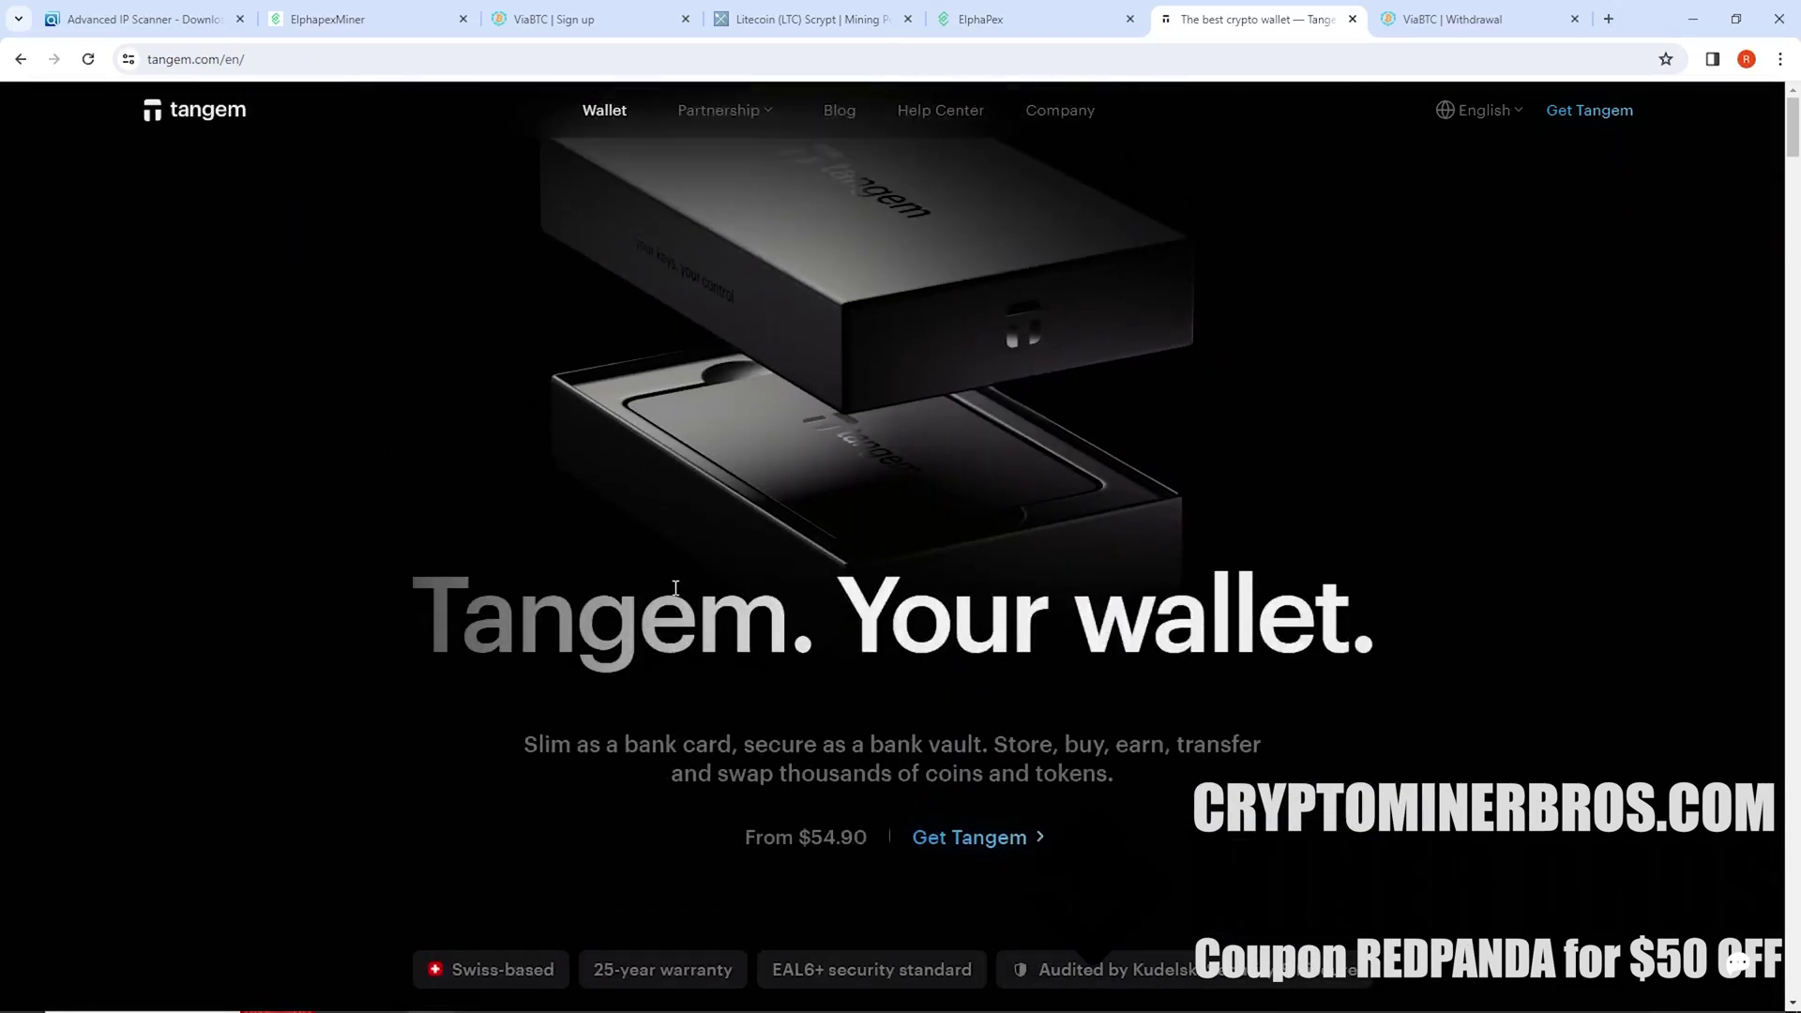